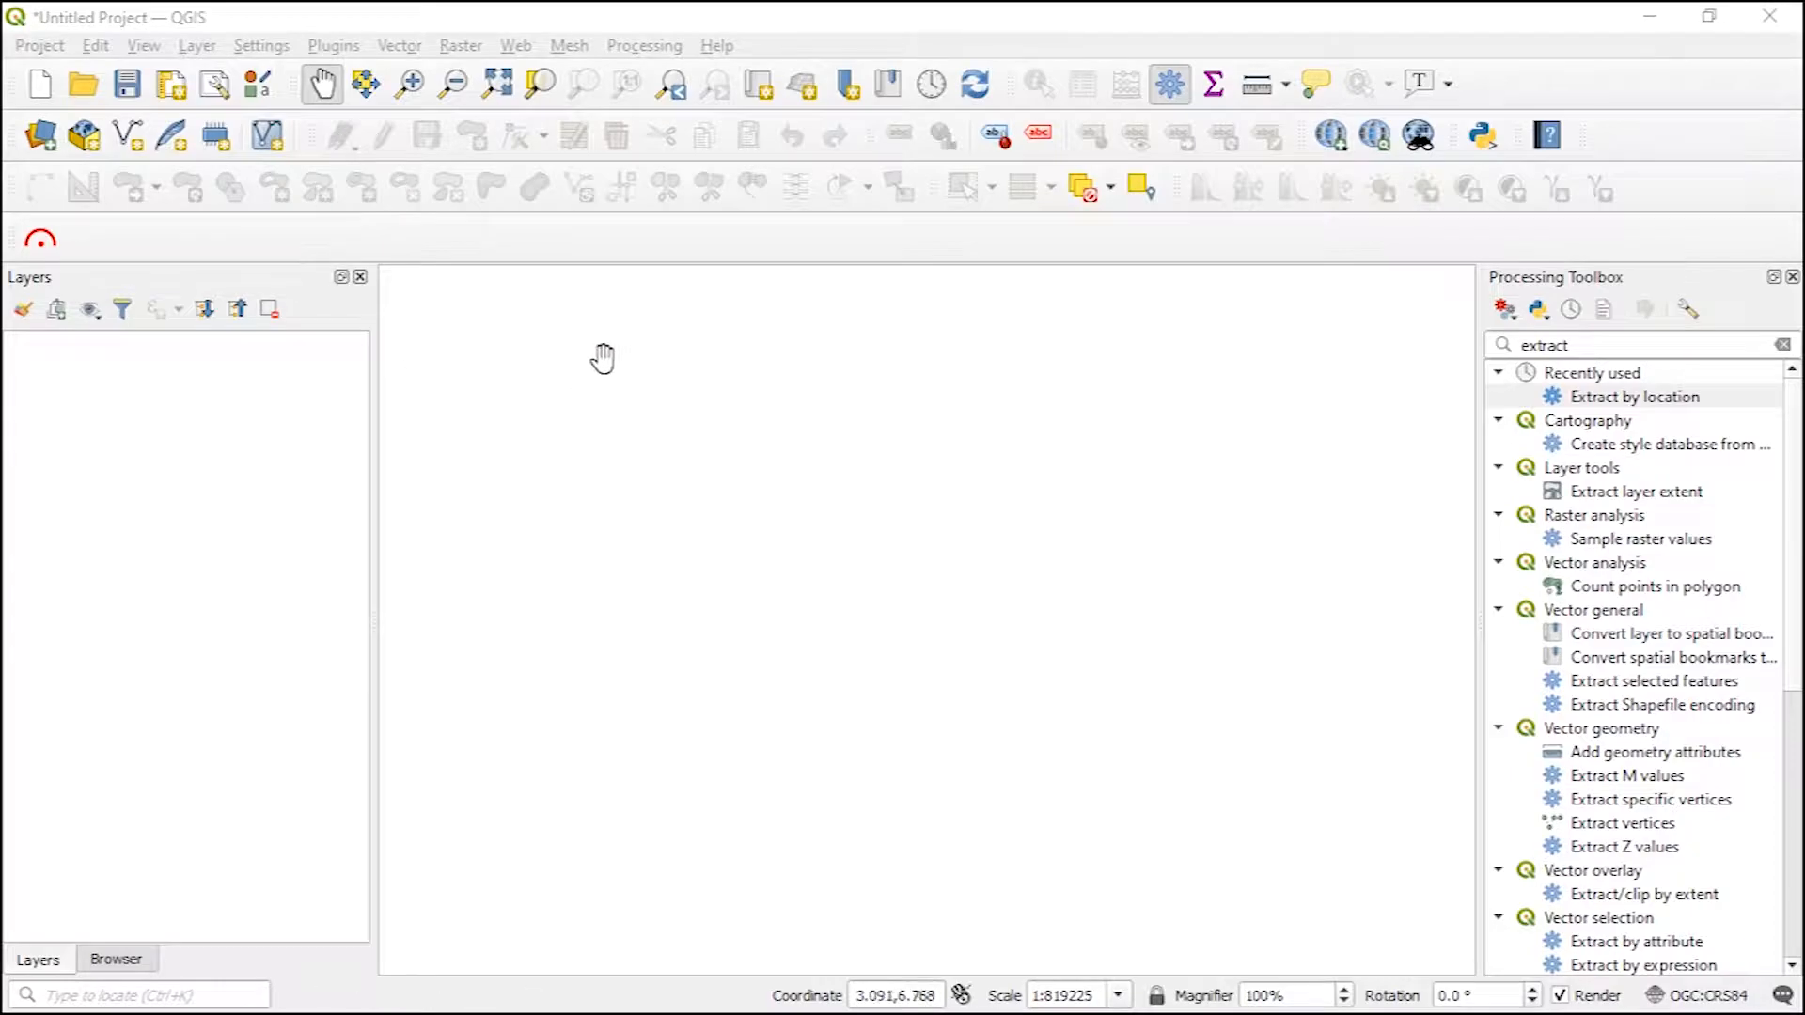
Step: Switch to the LAGOS SCHOOLS workbook in Excel and widen the DESCRIPTIO column to fit its header
key(super)
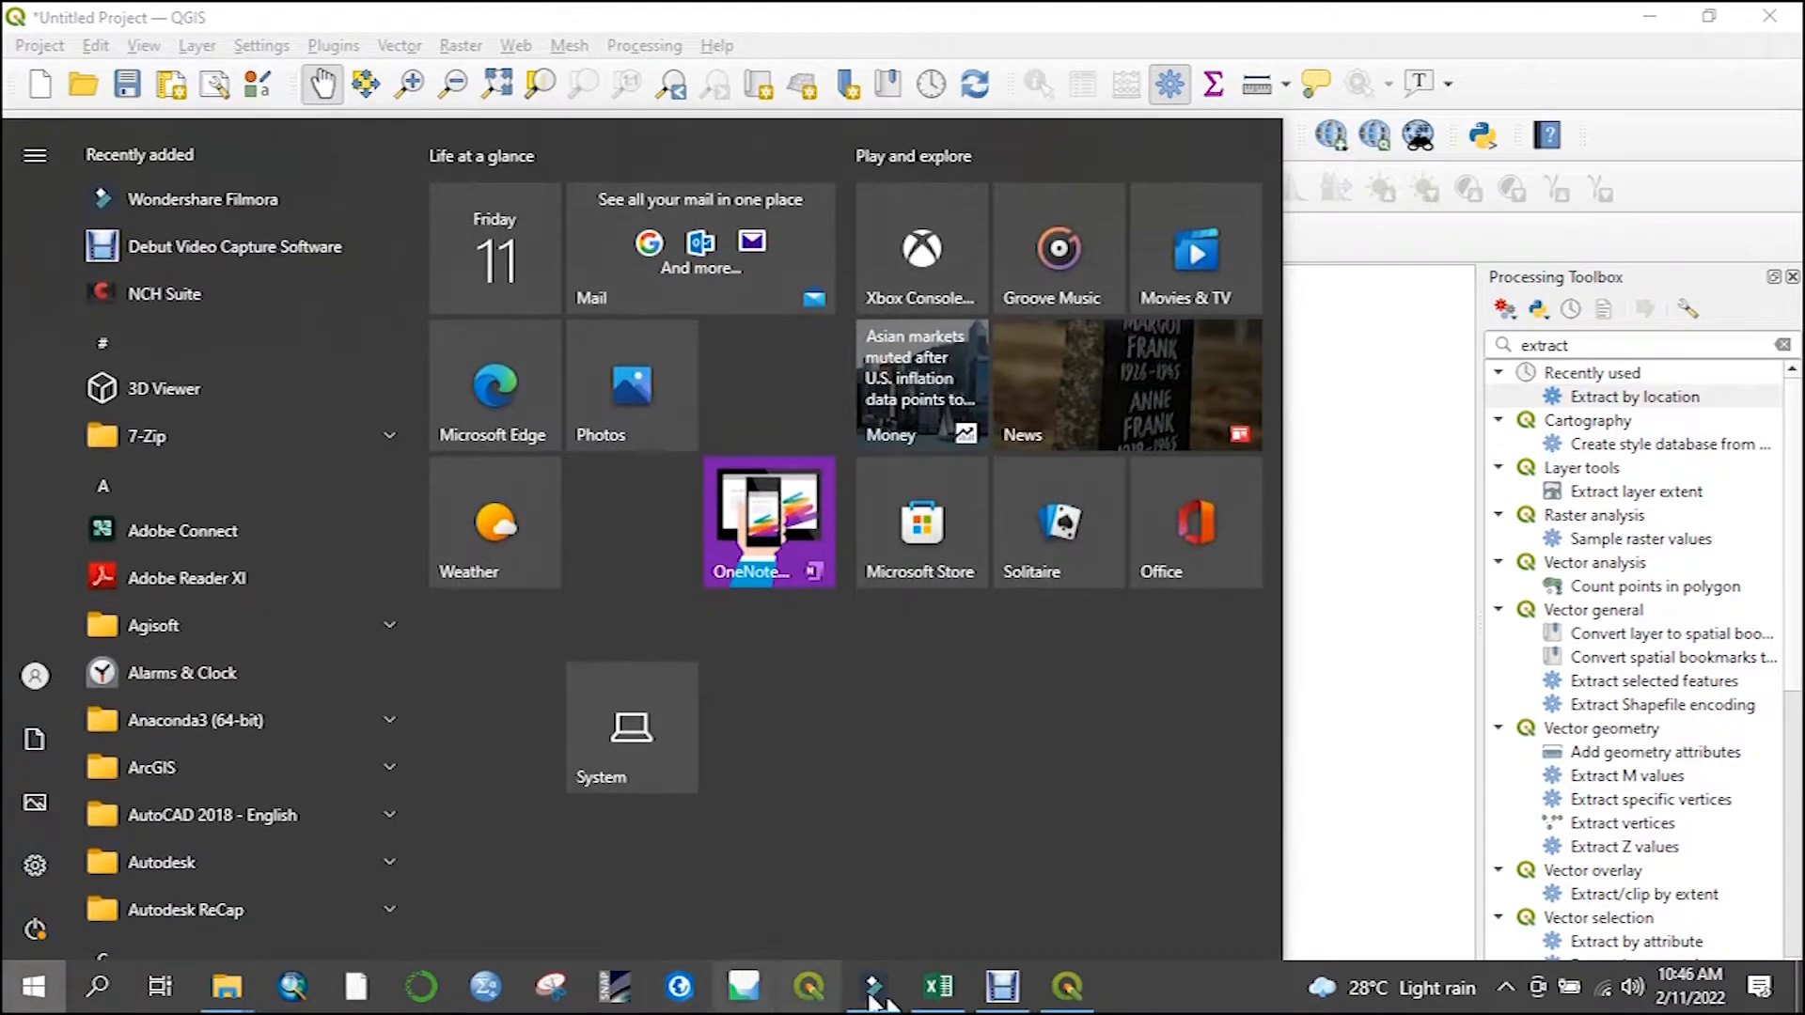
click(938, 987)
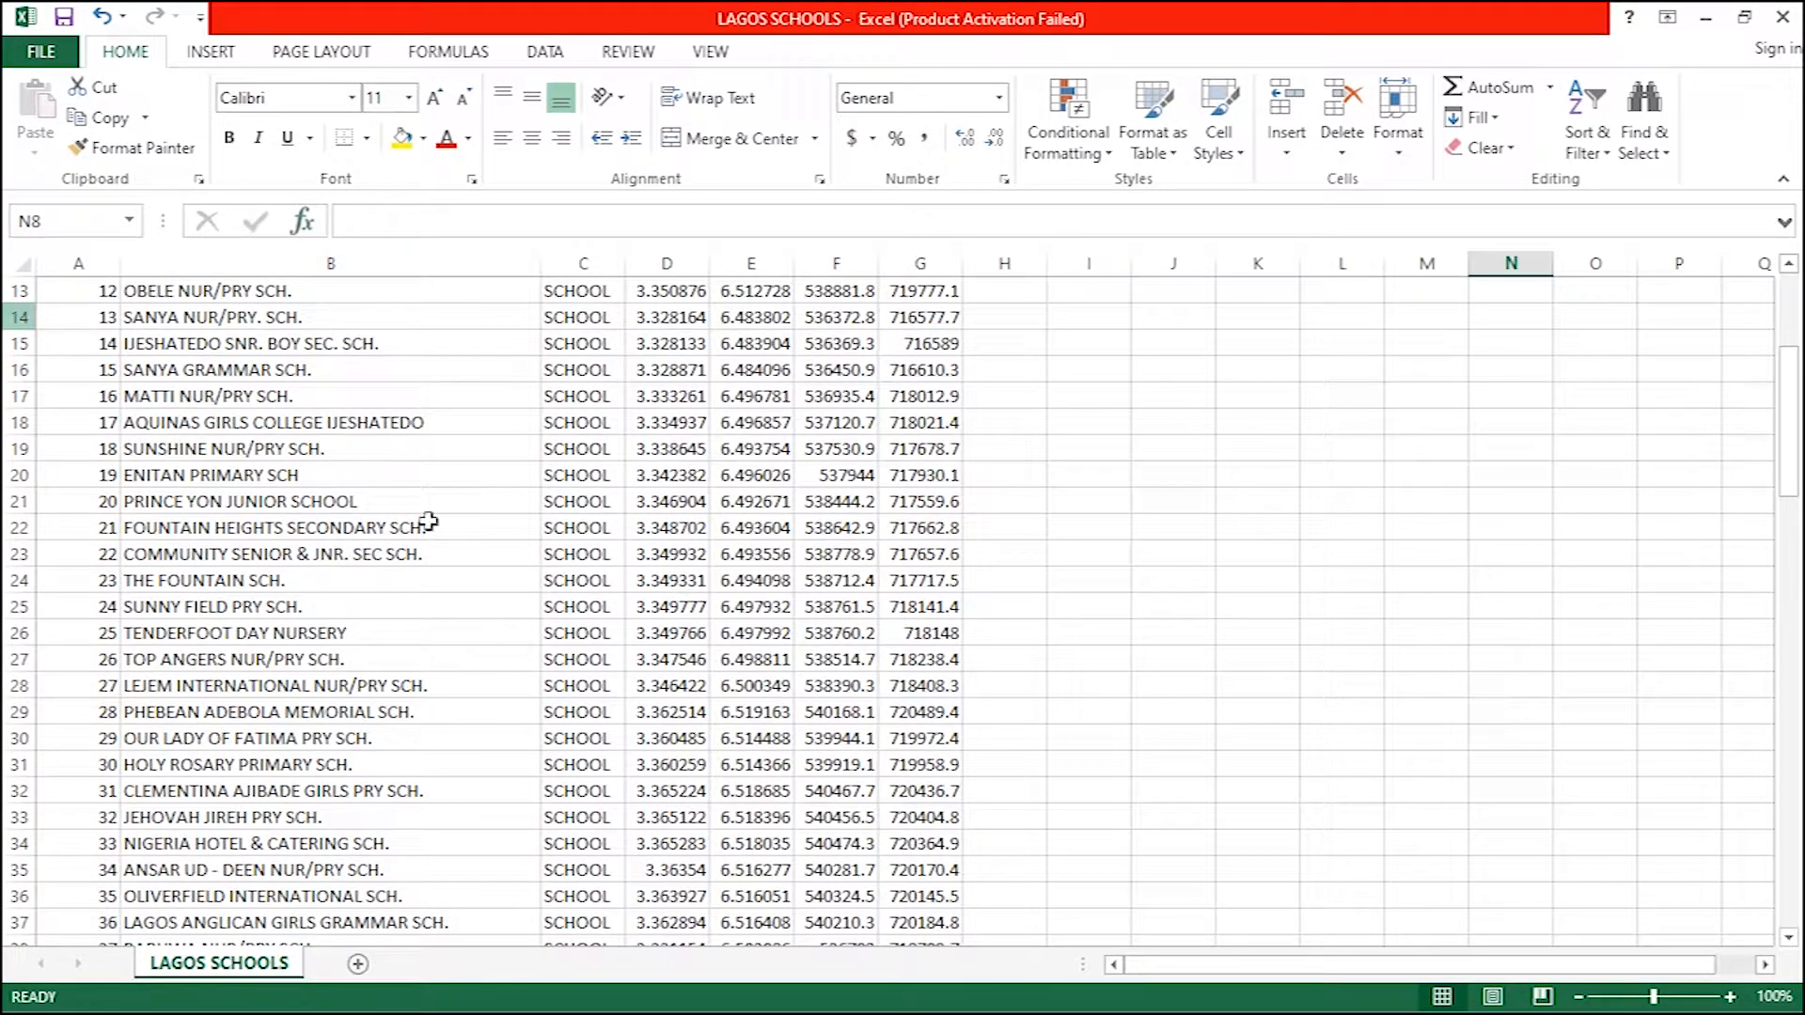
scroll(590, 451, up, 4)
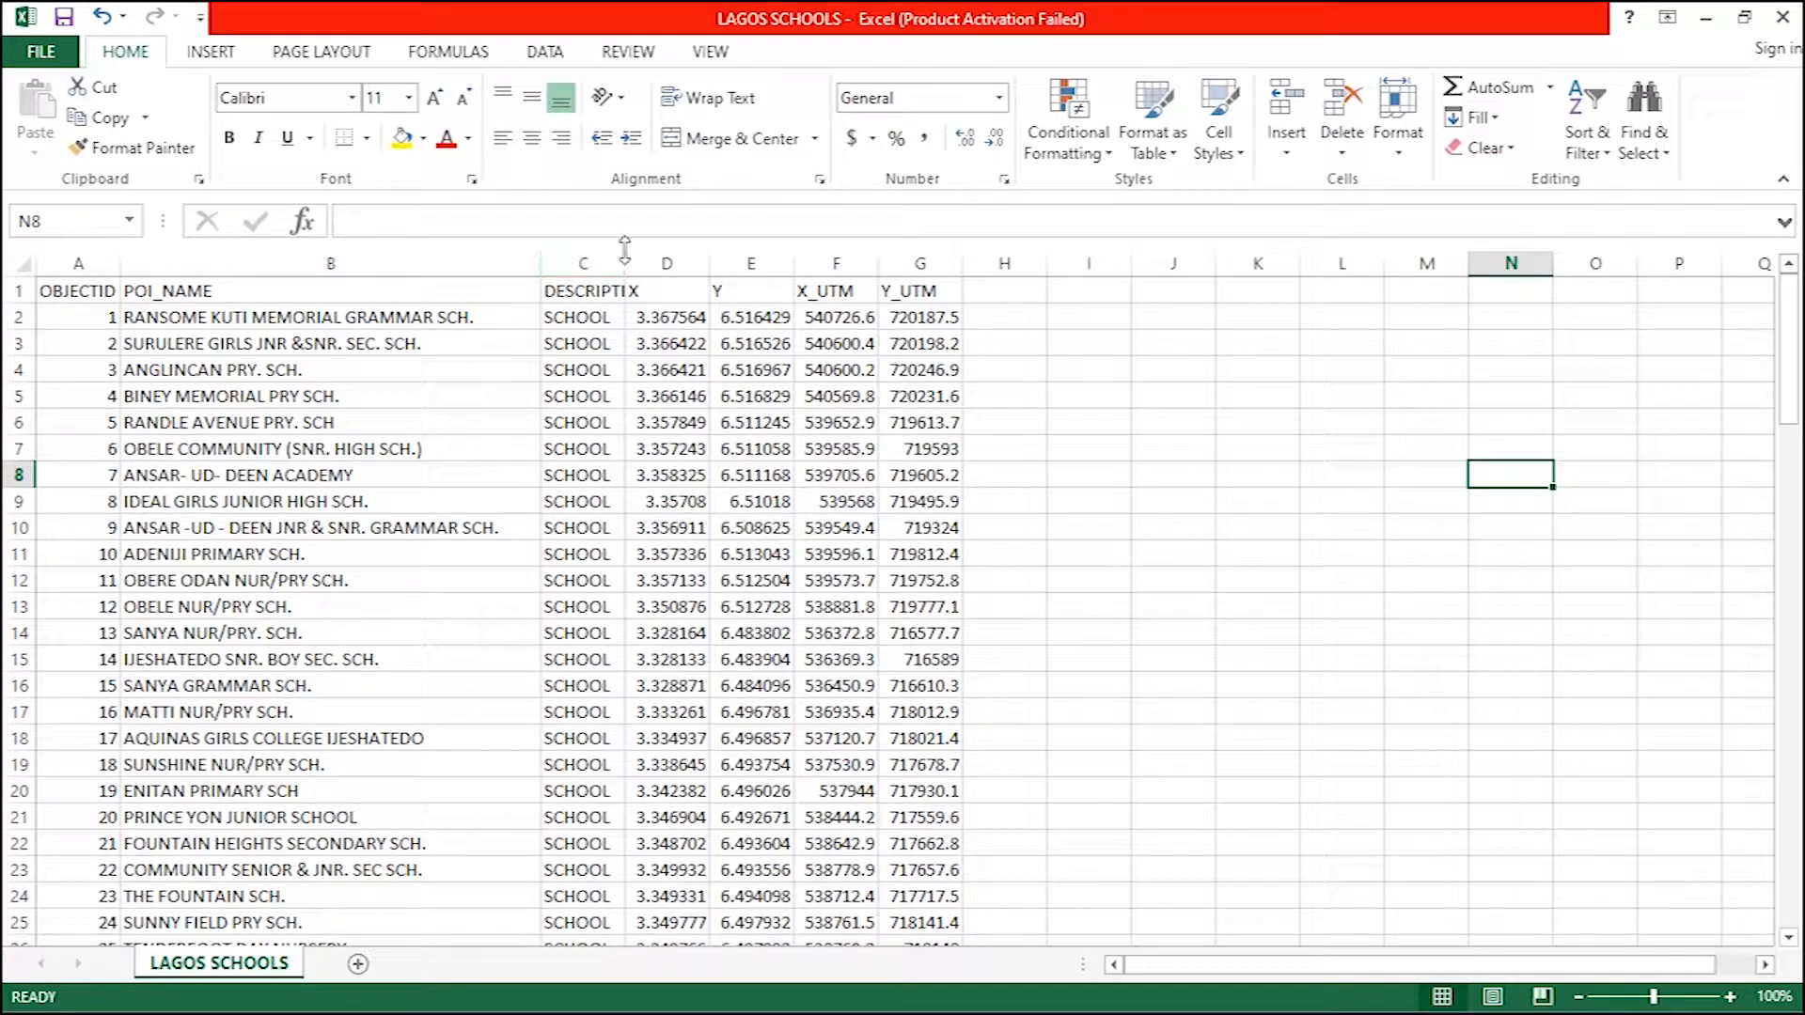
drag(632, 265, 678, 263)
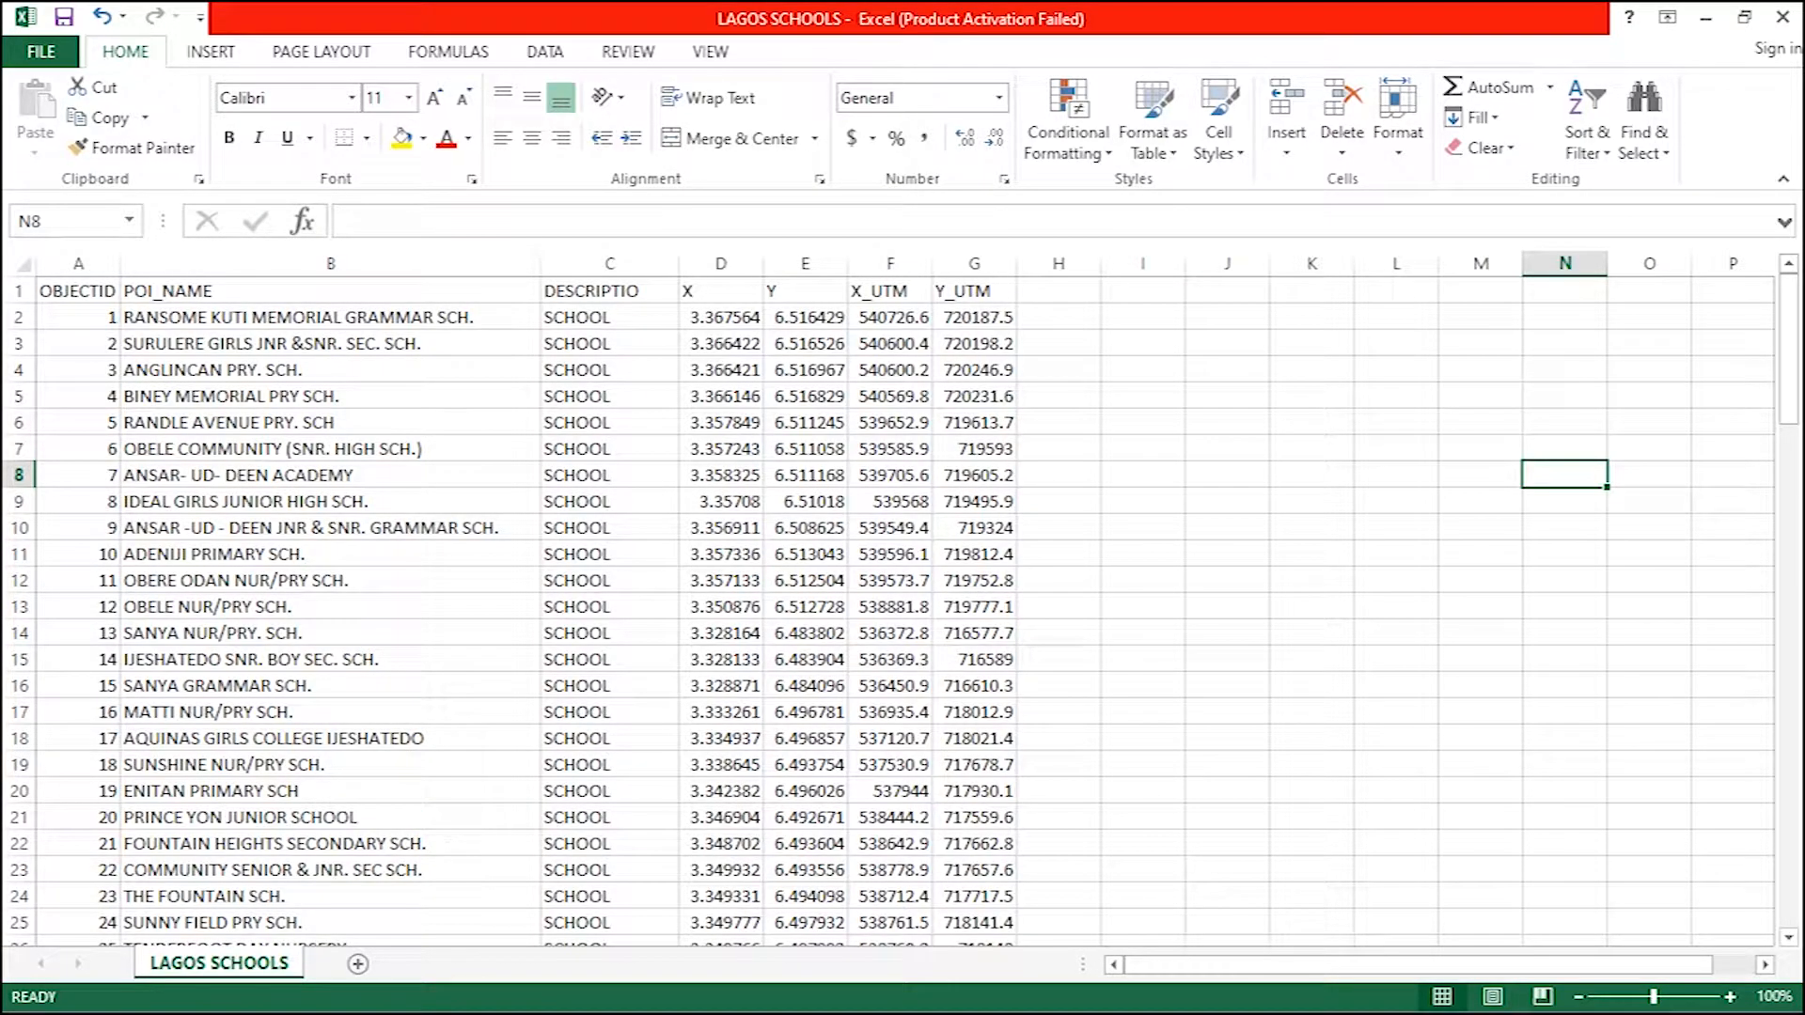
Step: Switch to the DATA folder in File Explorer and preview the contents of the LAGOS POI CSV file
key(super)
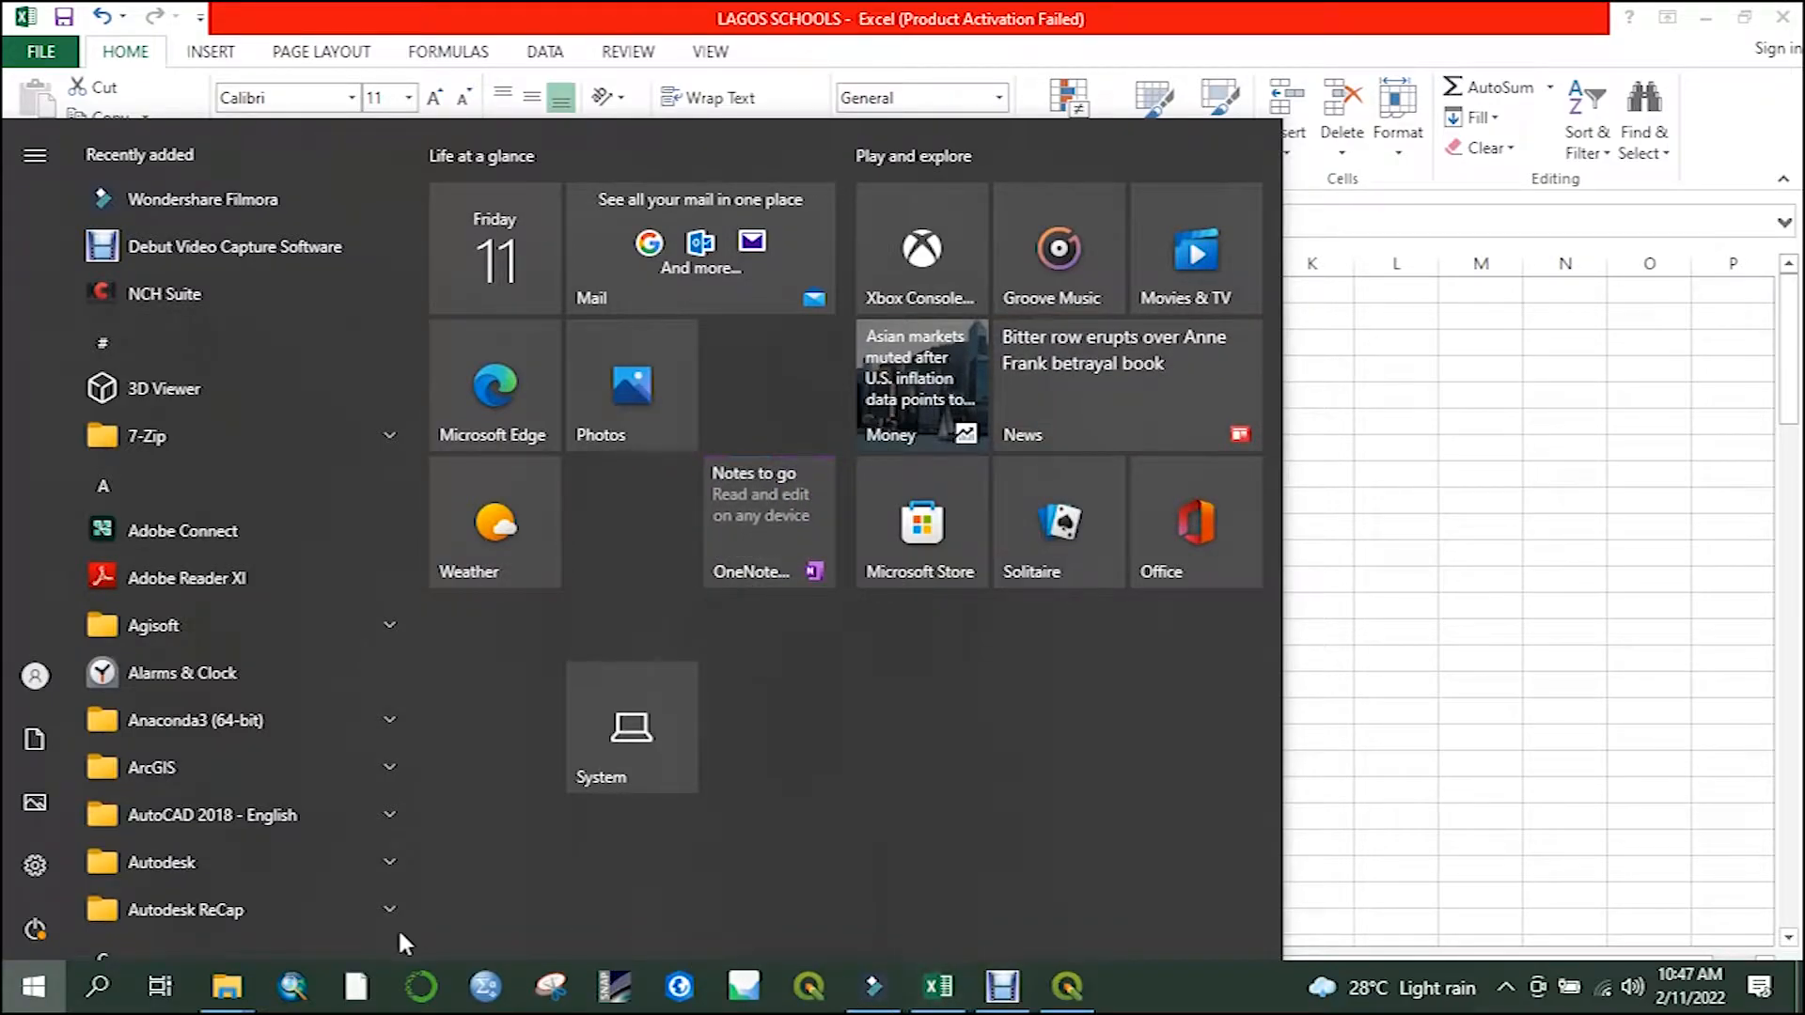
mouse_move(226, 1002)
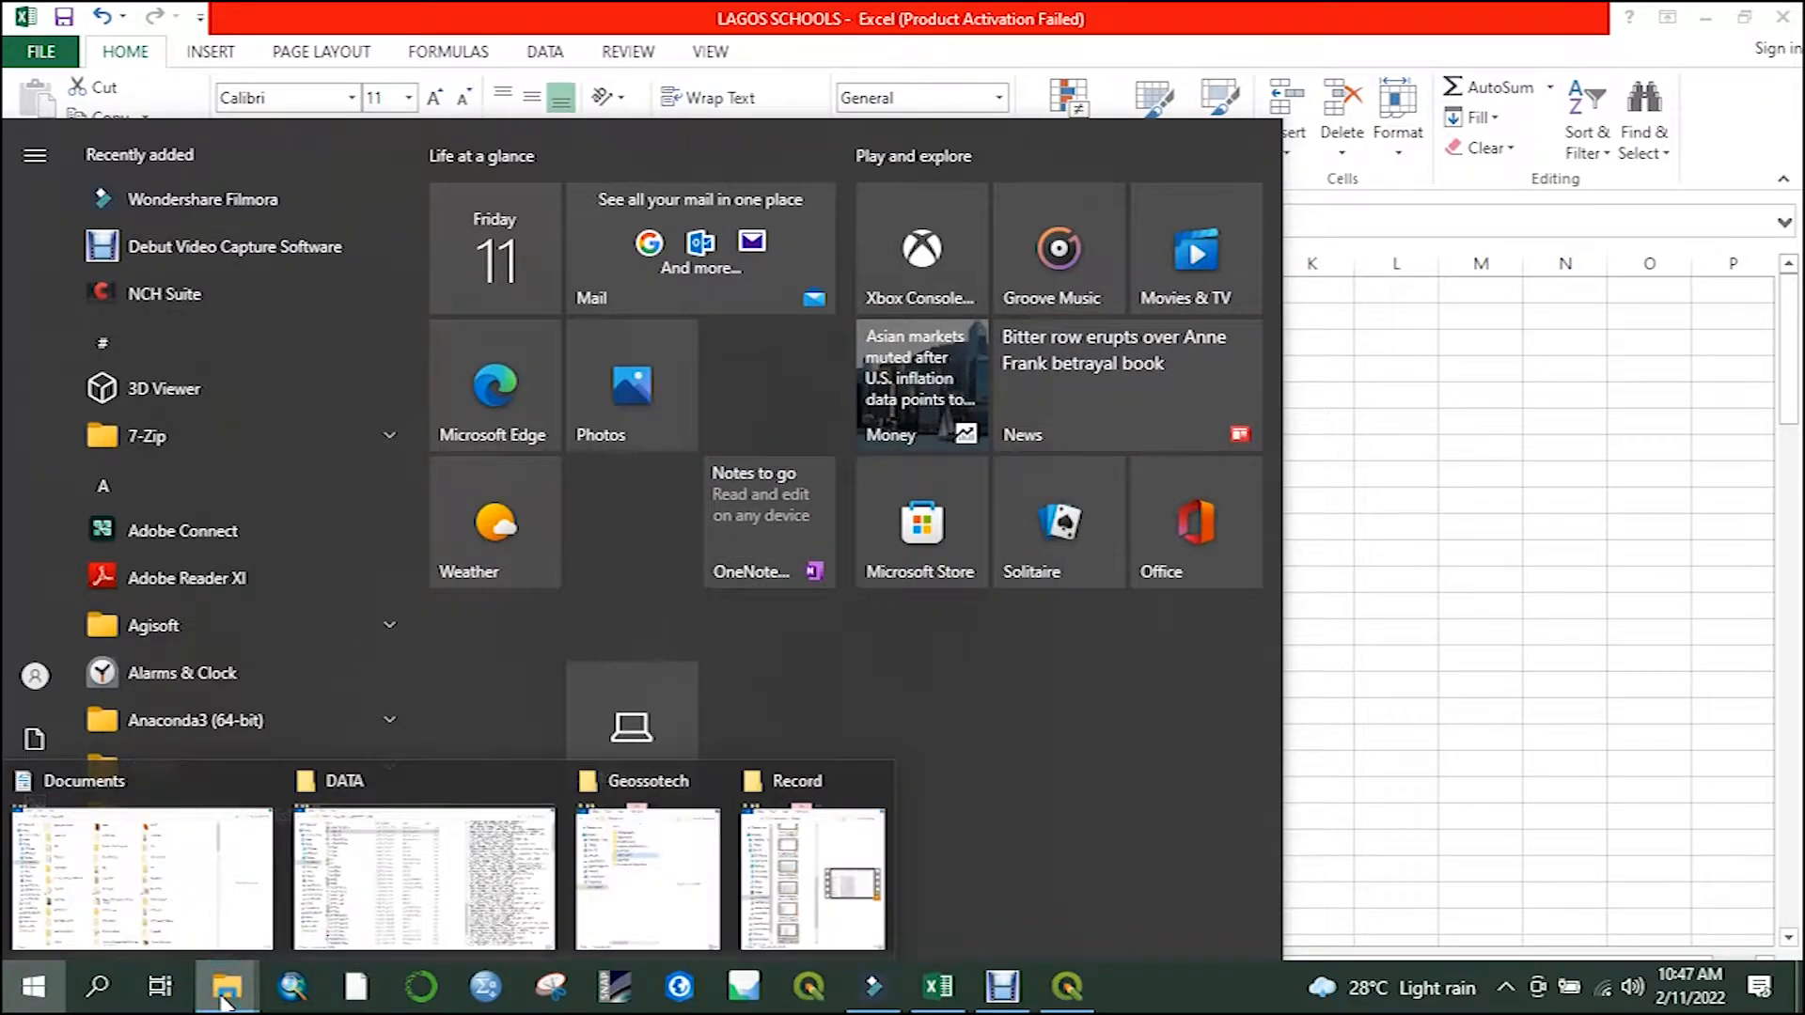
click(414, 915)
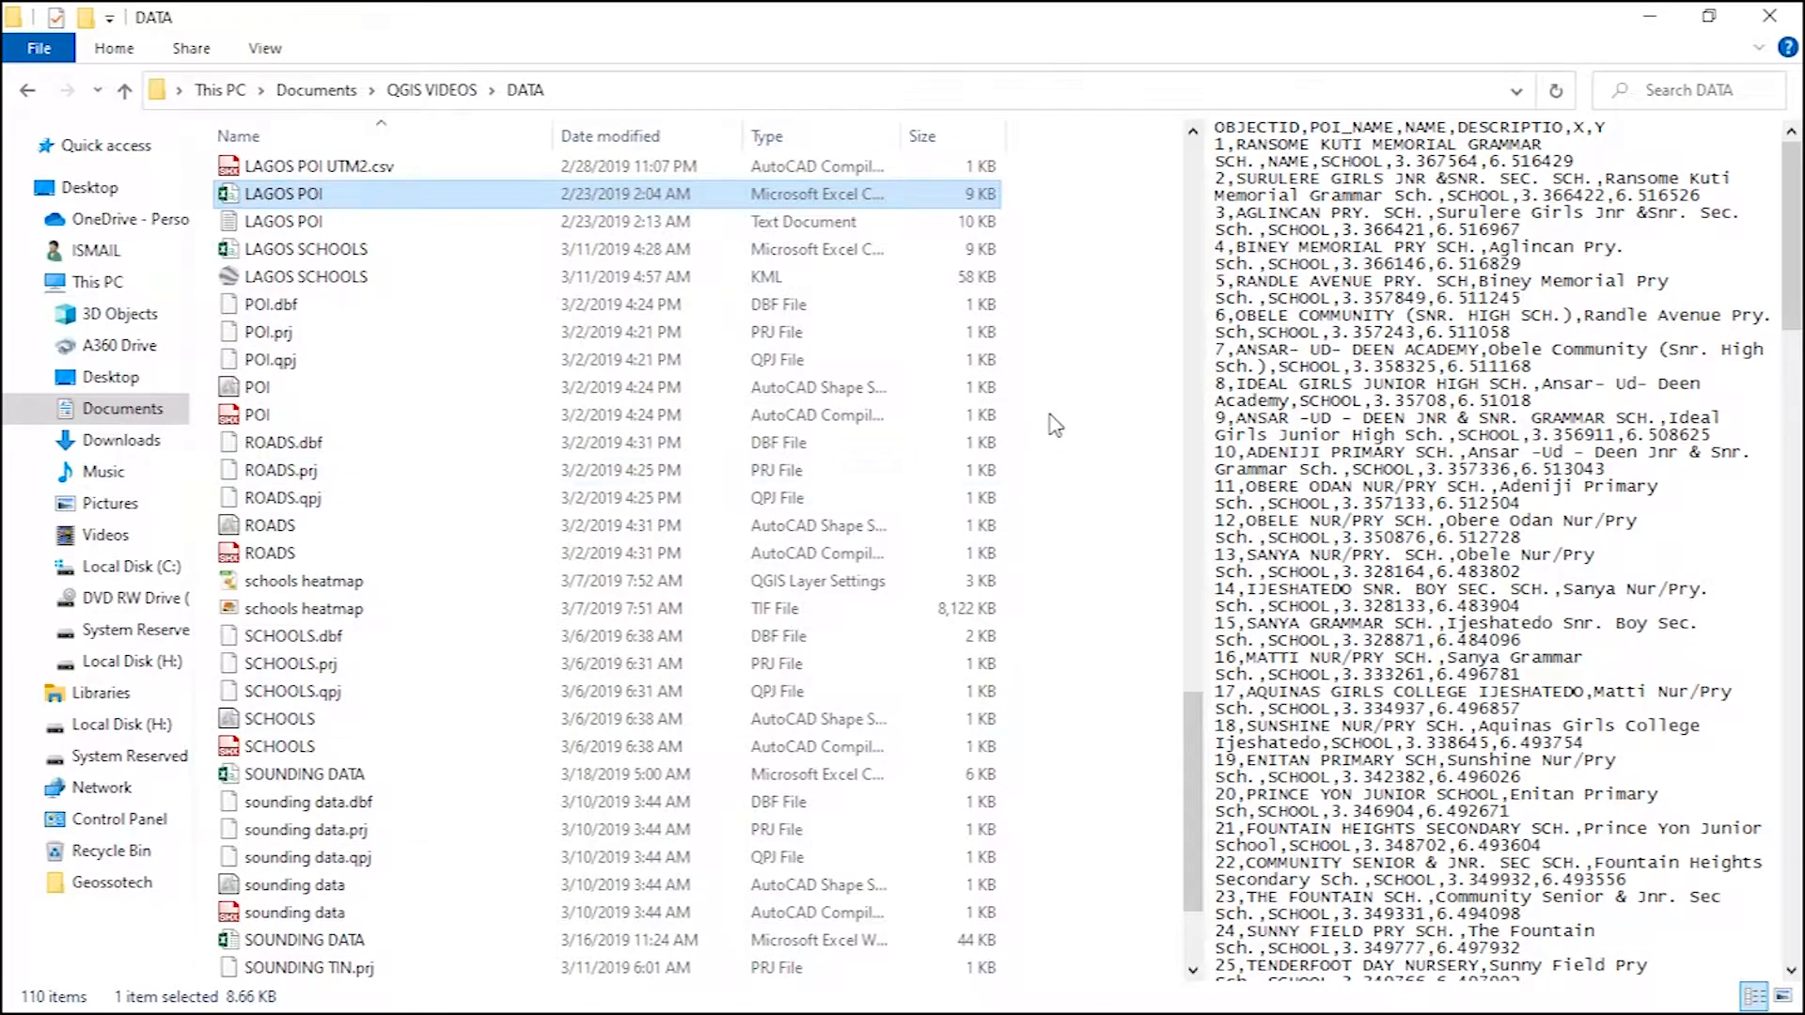
click(323, 223)
click(310, 167)
click(309, 191)
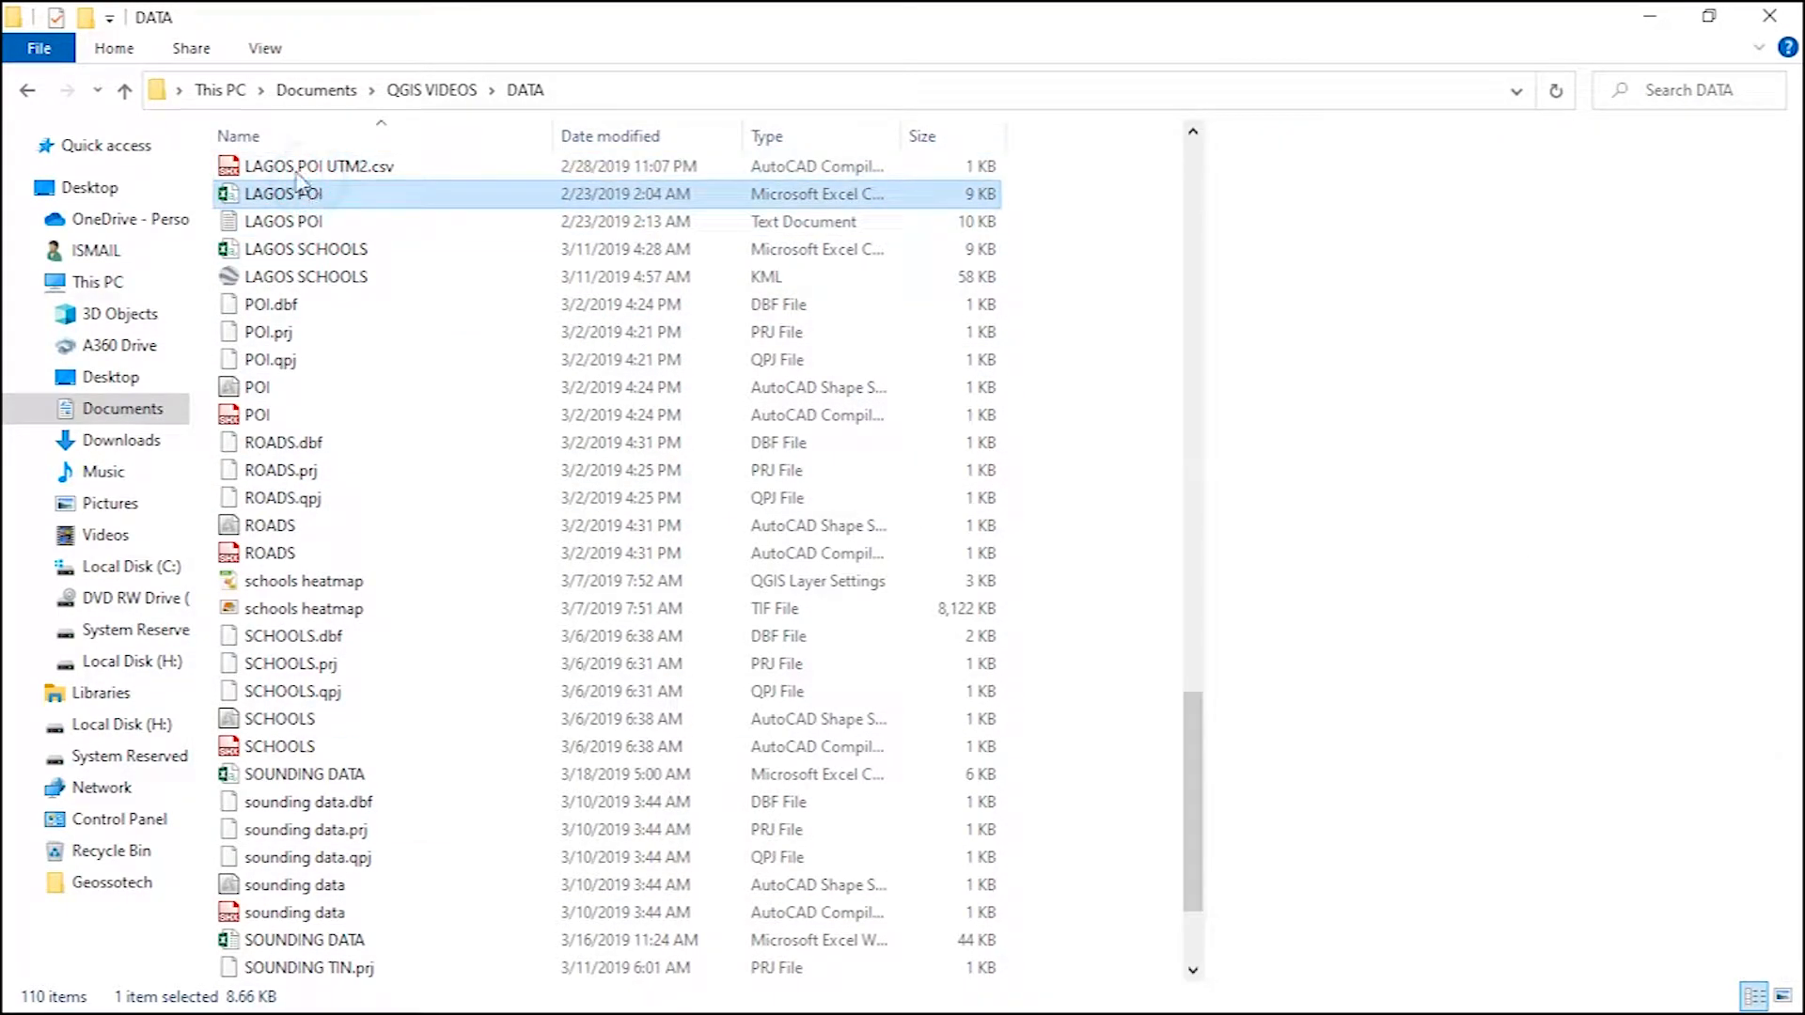
click(339, 200)
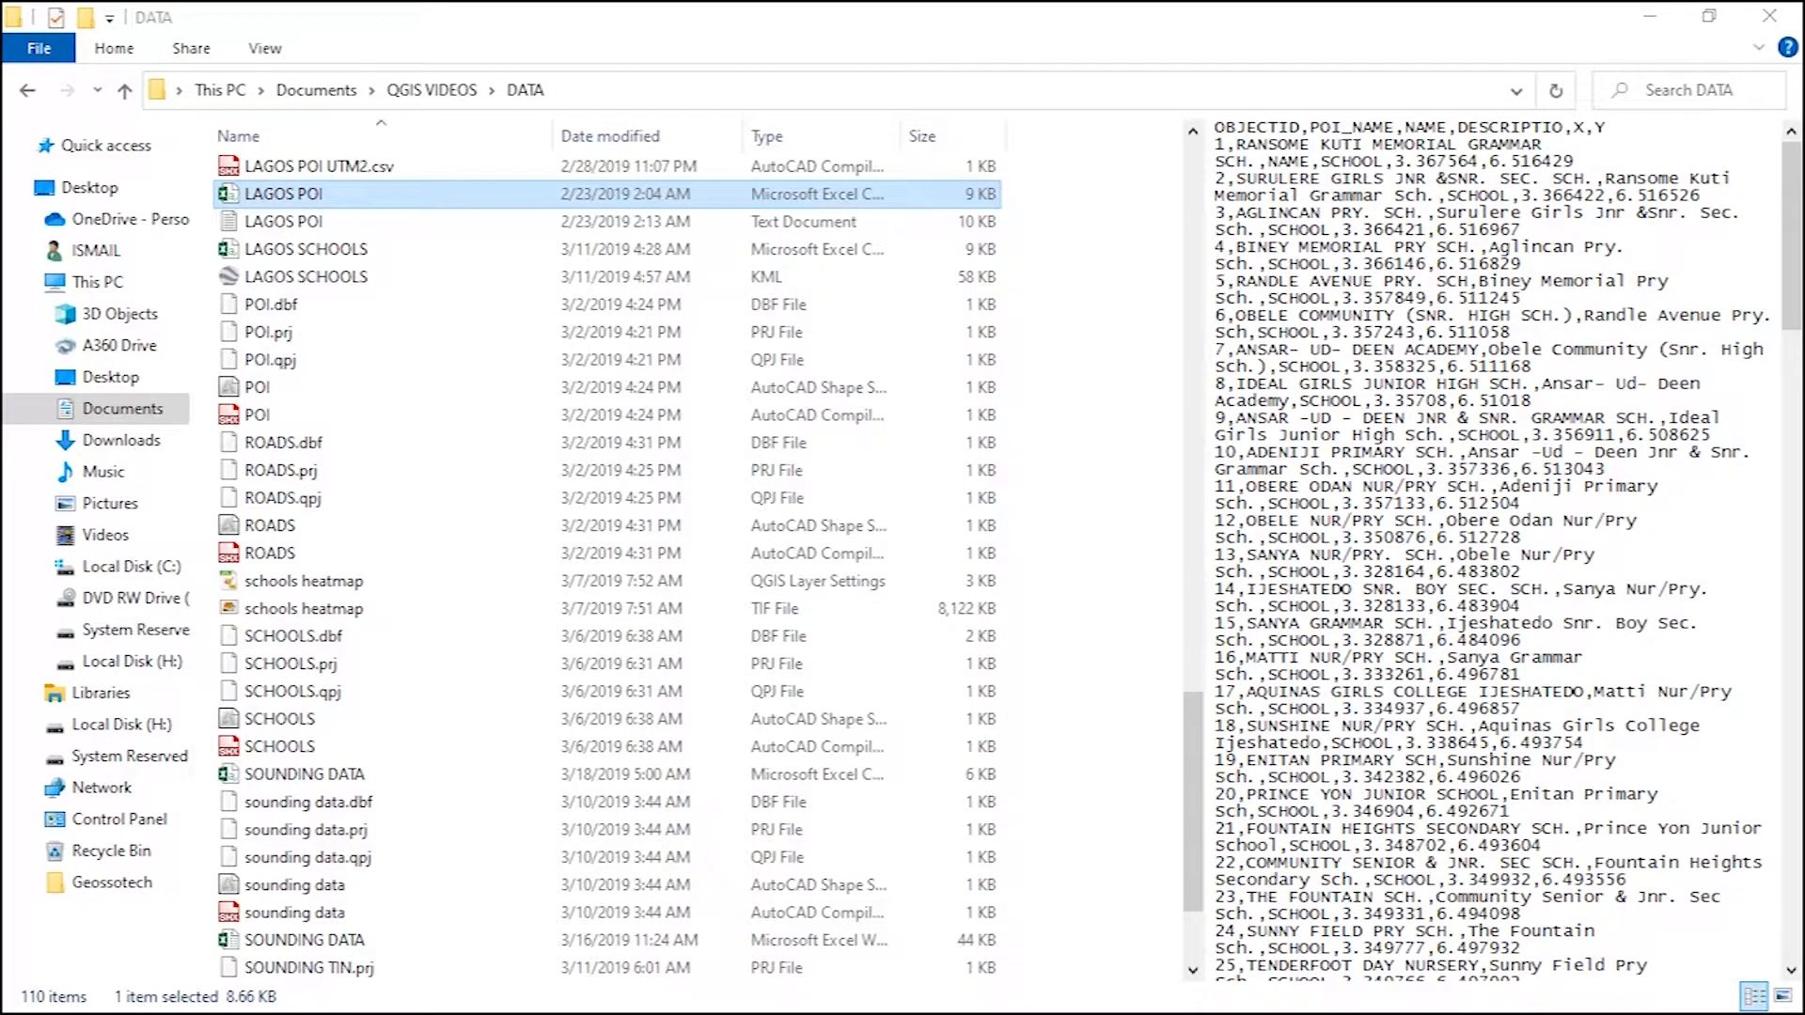
Step: Switch back to QGIS and choose the LAGOS SCHOOLS CSV file from the DATA folder as the source of a delimited text layer
key(super)
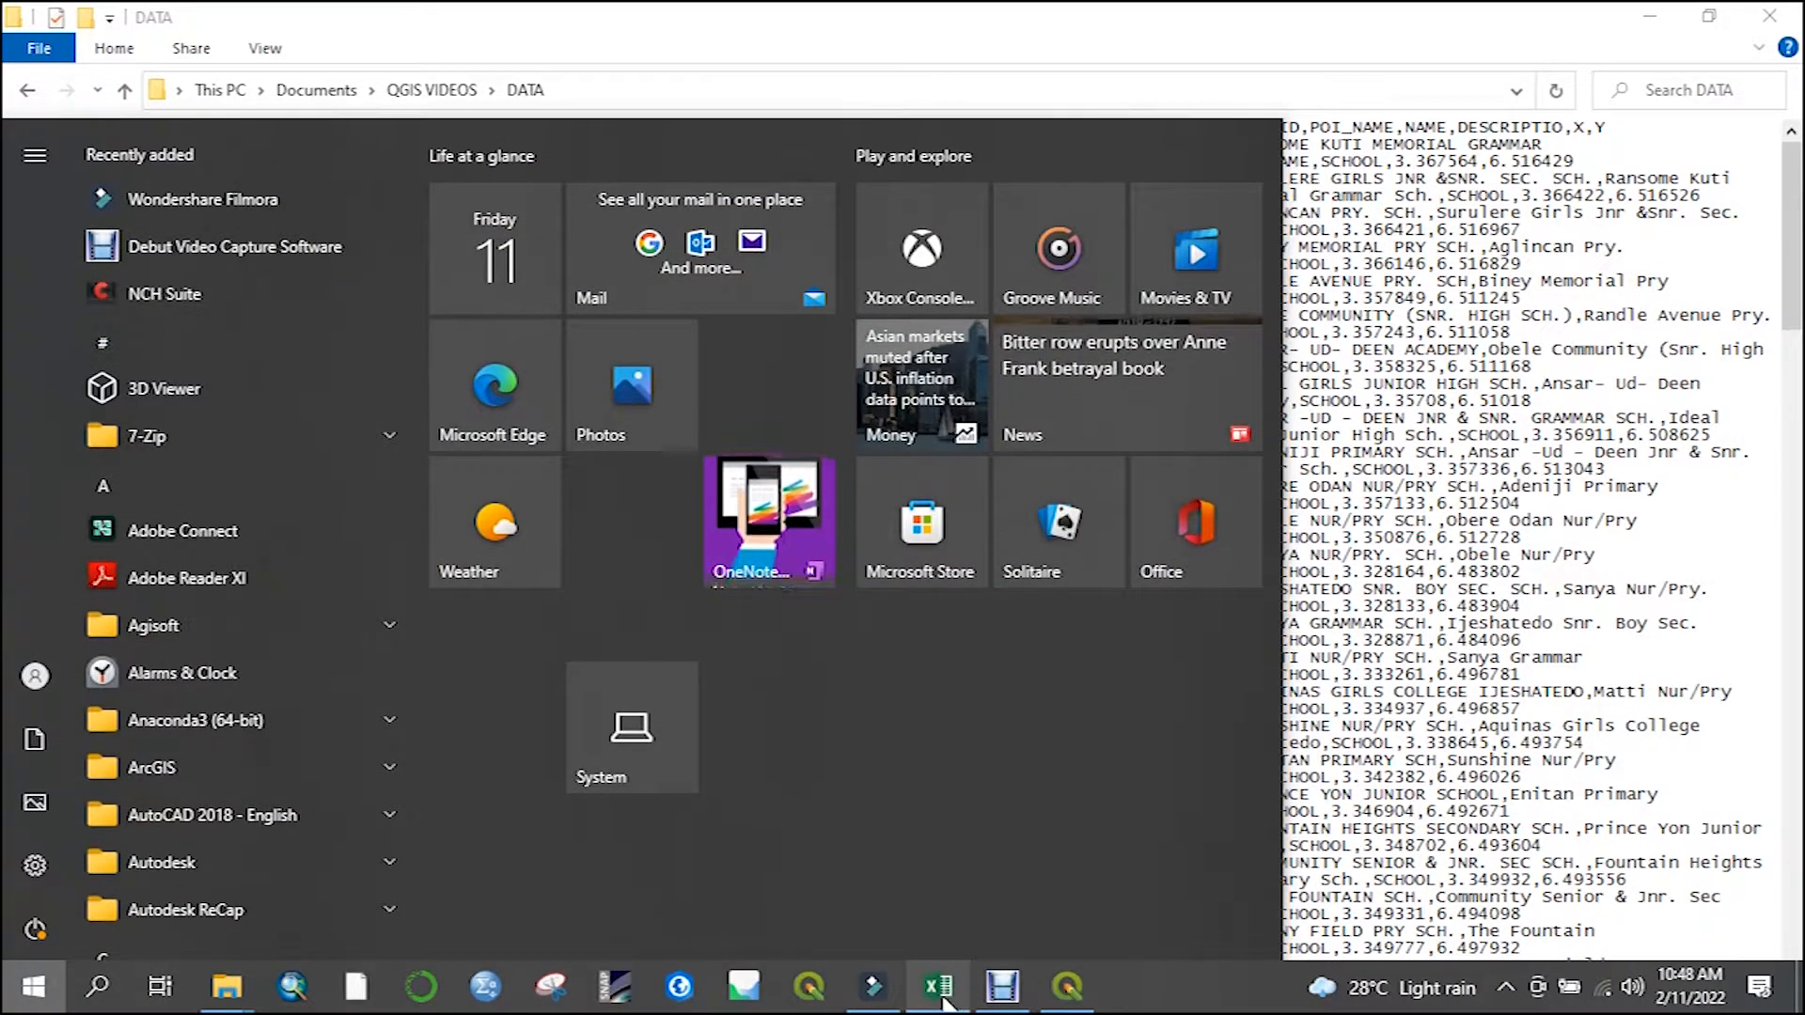
mouse_move(939, 969)
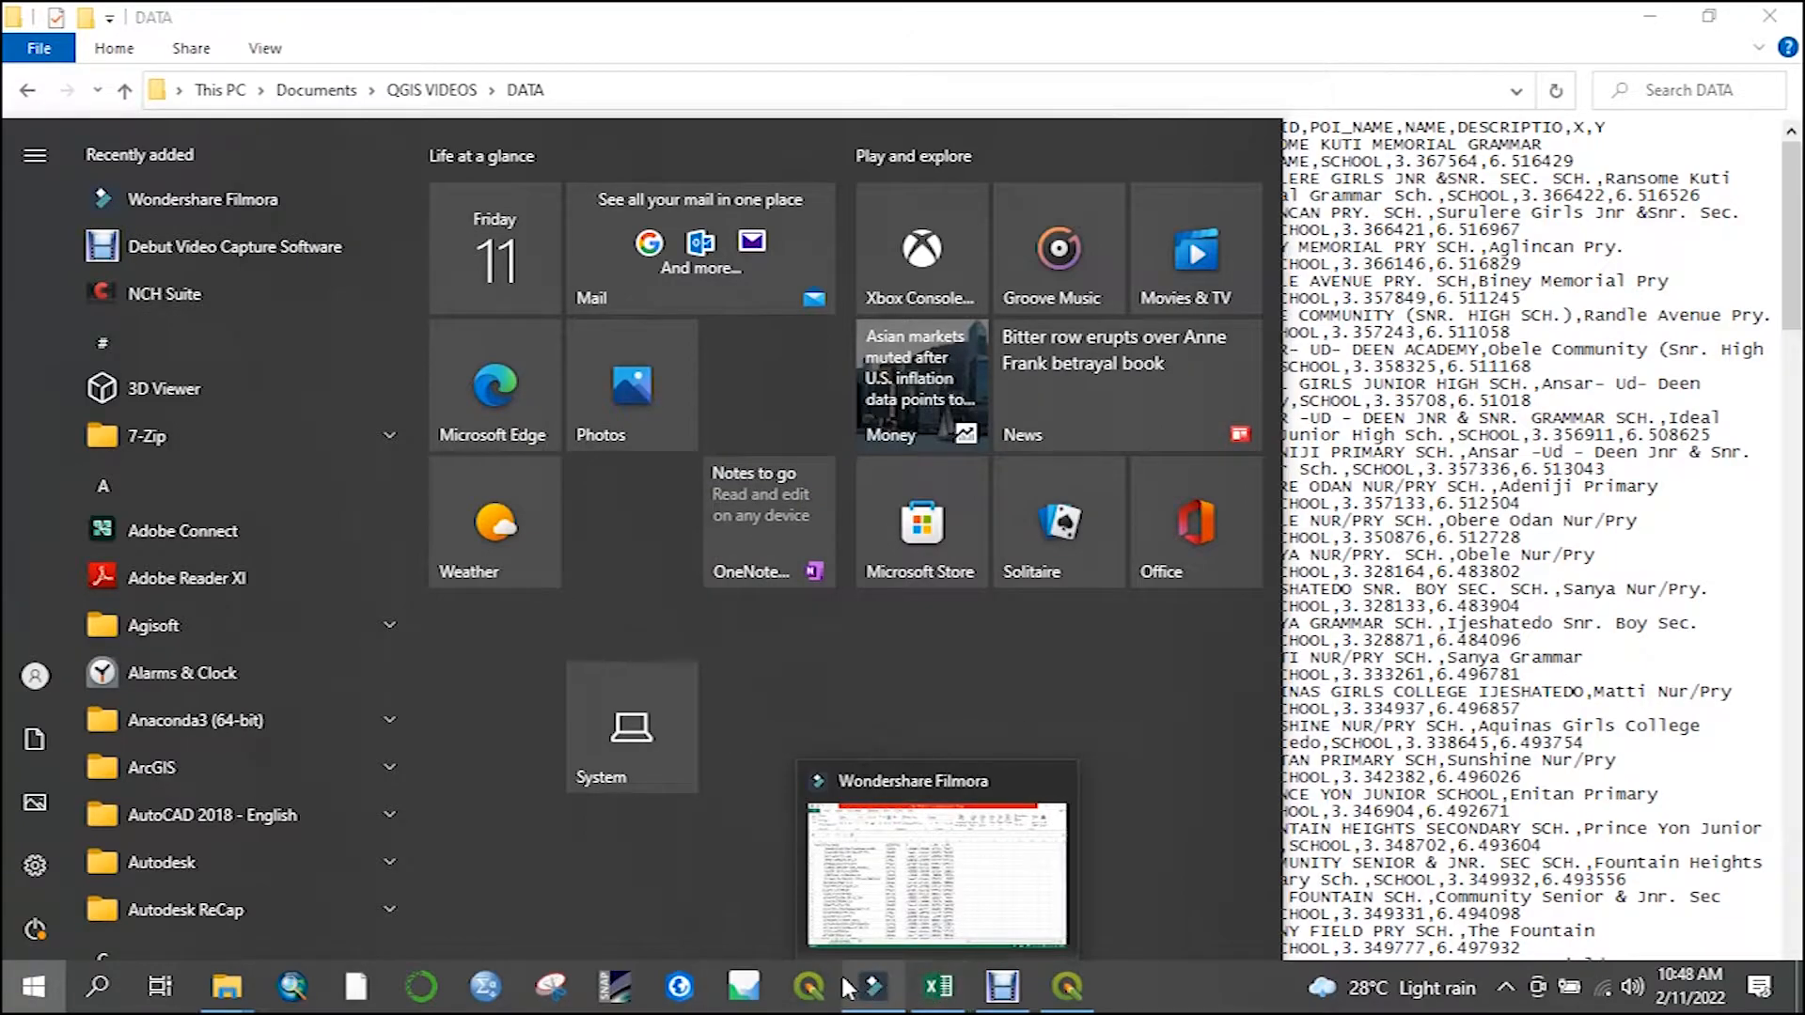
click(1065, 987)
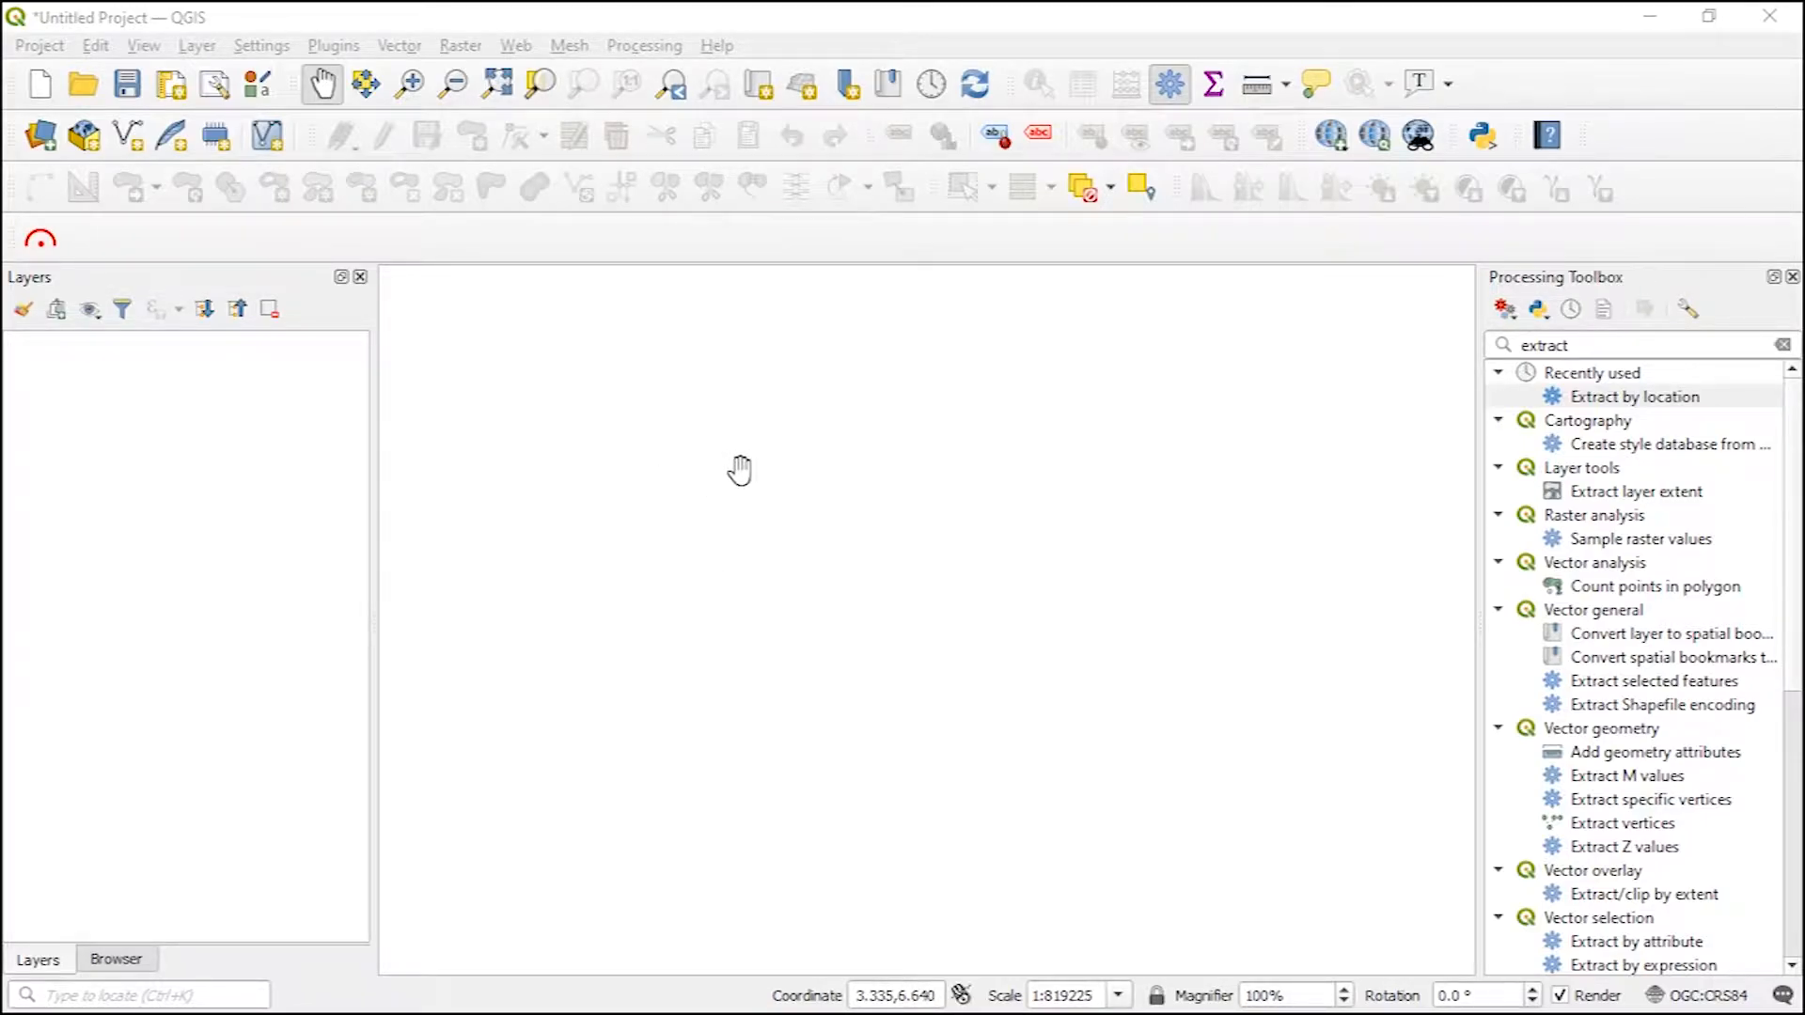
click(198, 47)
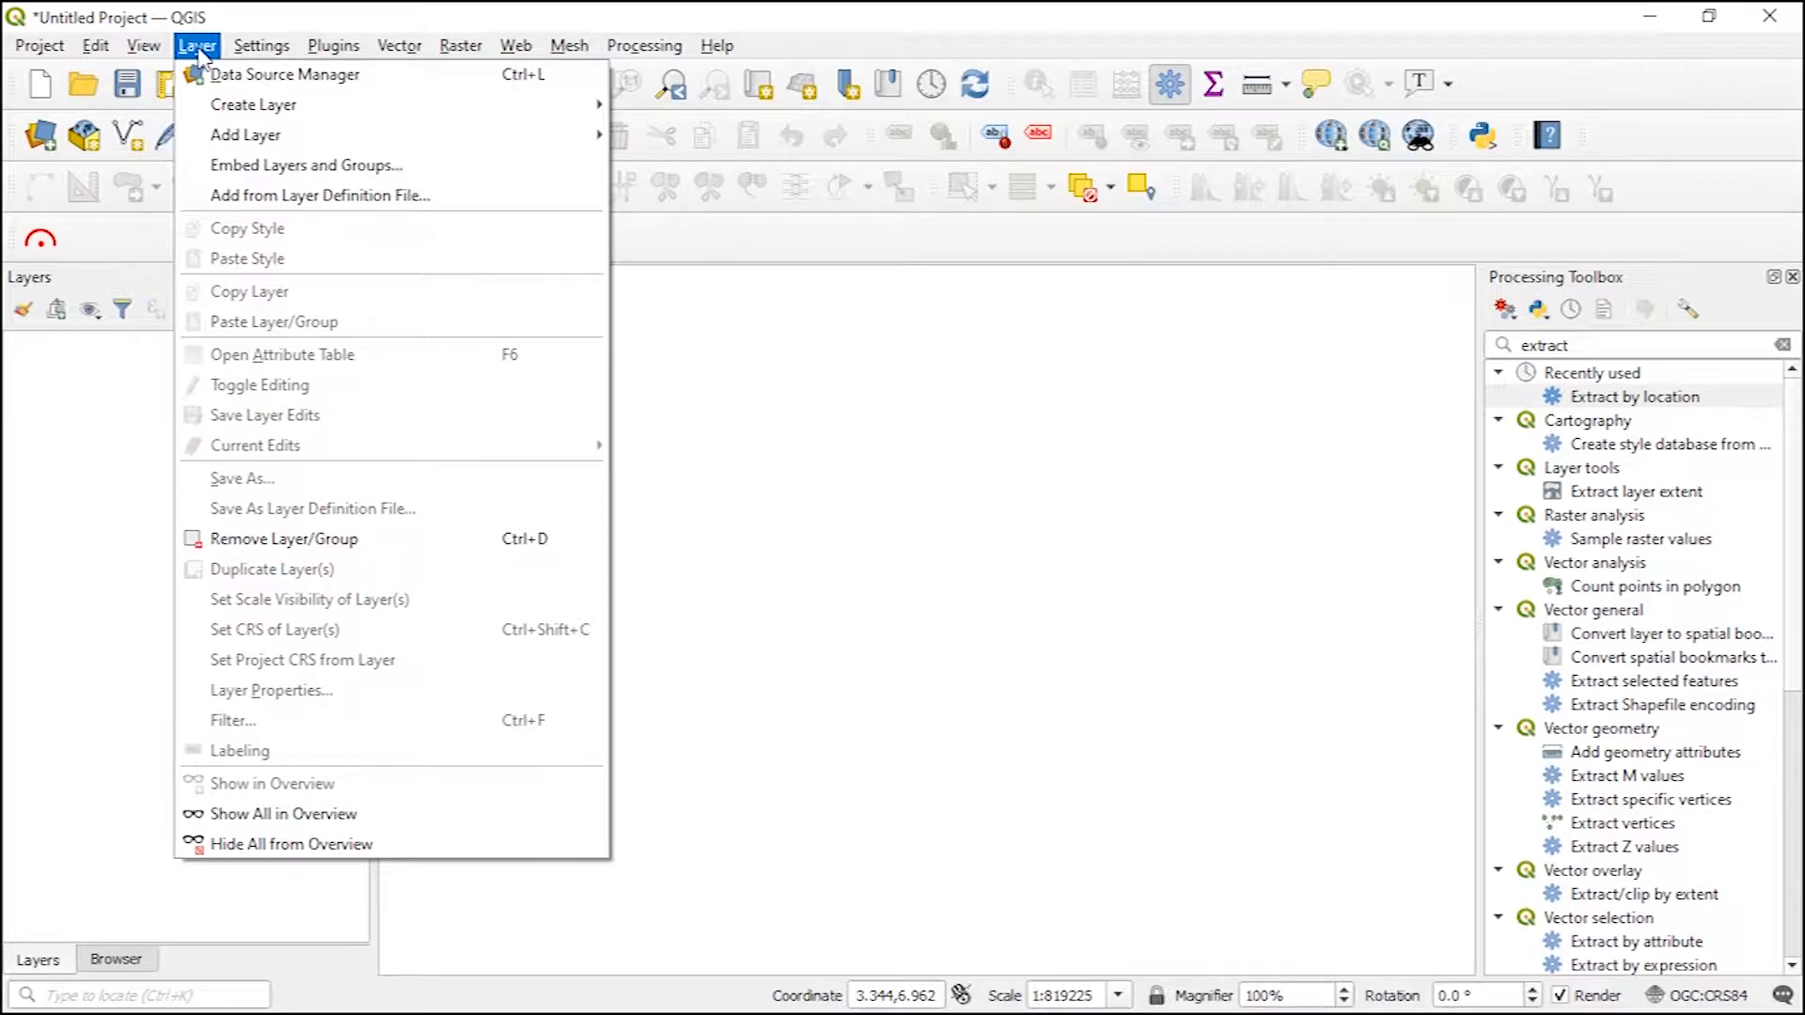
mouse_move(407, 139)
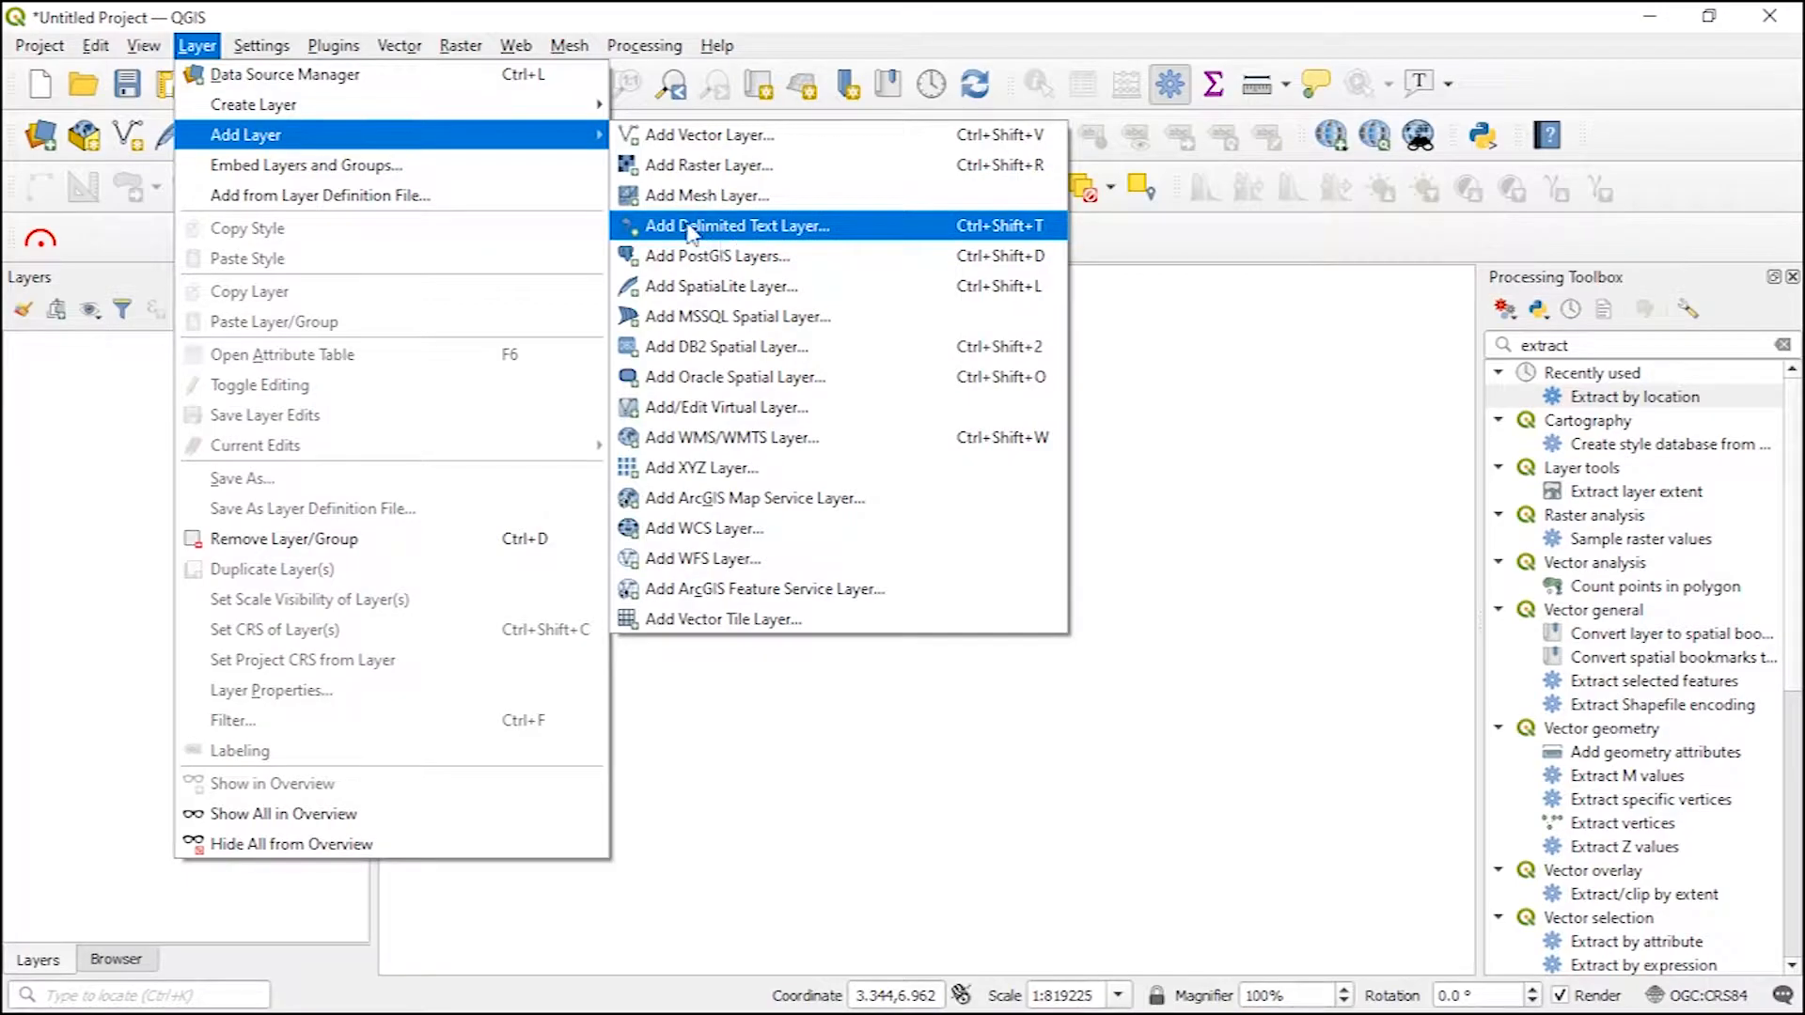
click(745, 230)
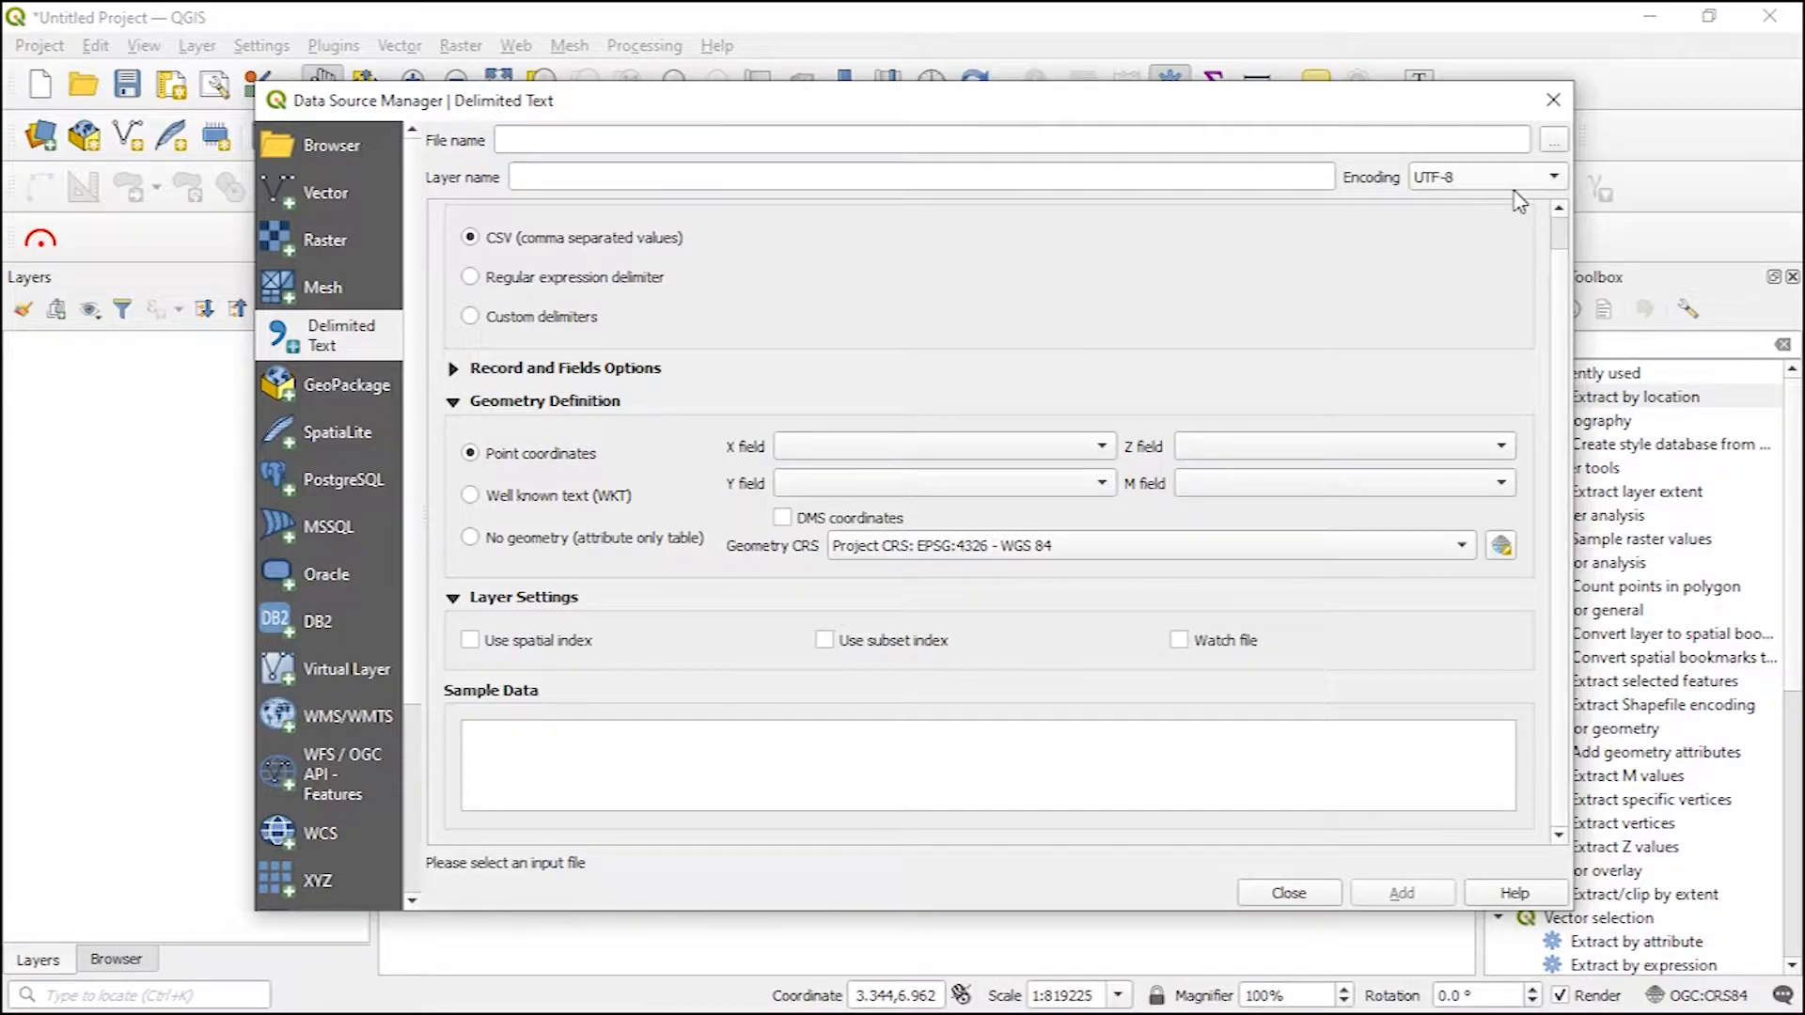
click(1553, 141)
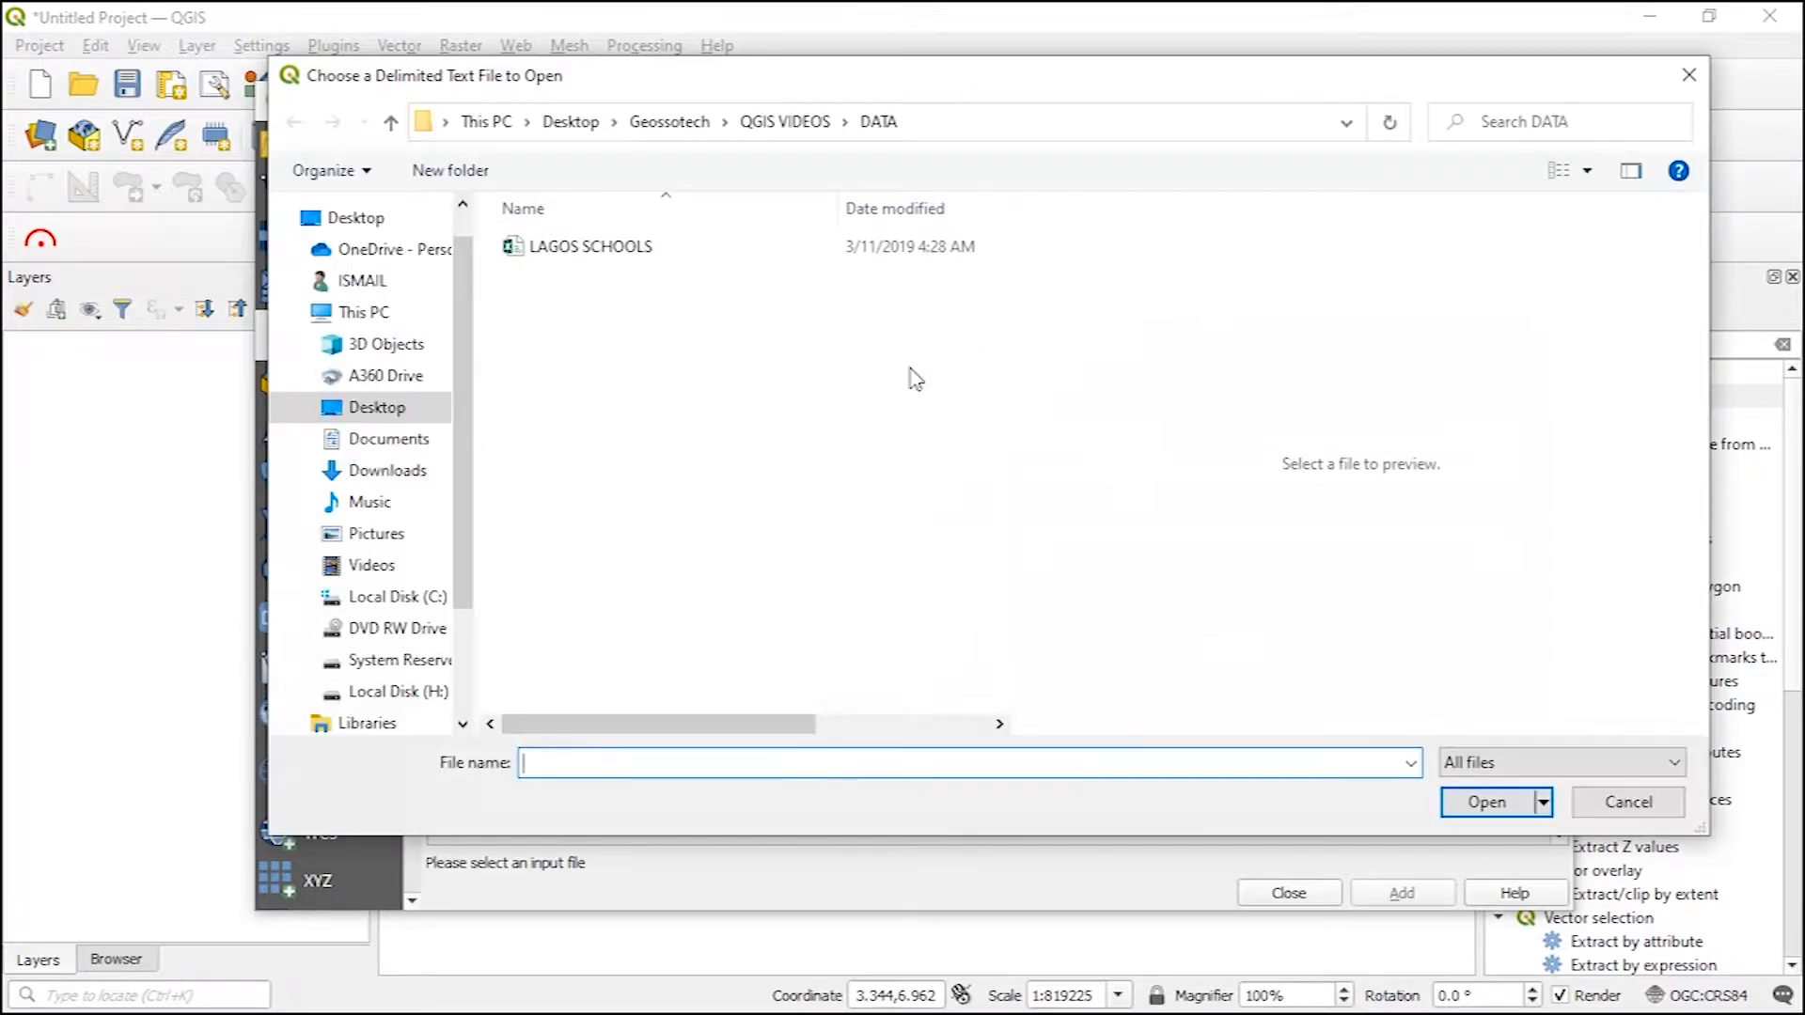
click(625, 249)
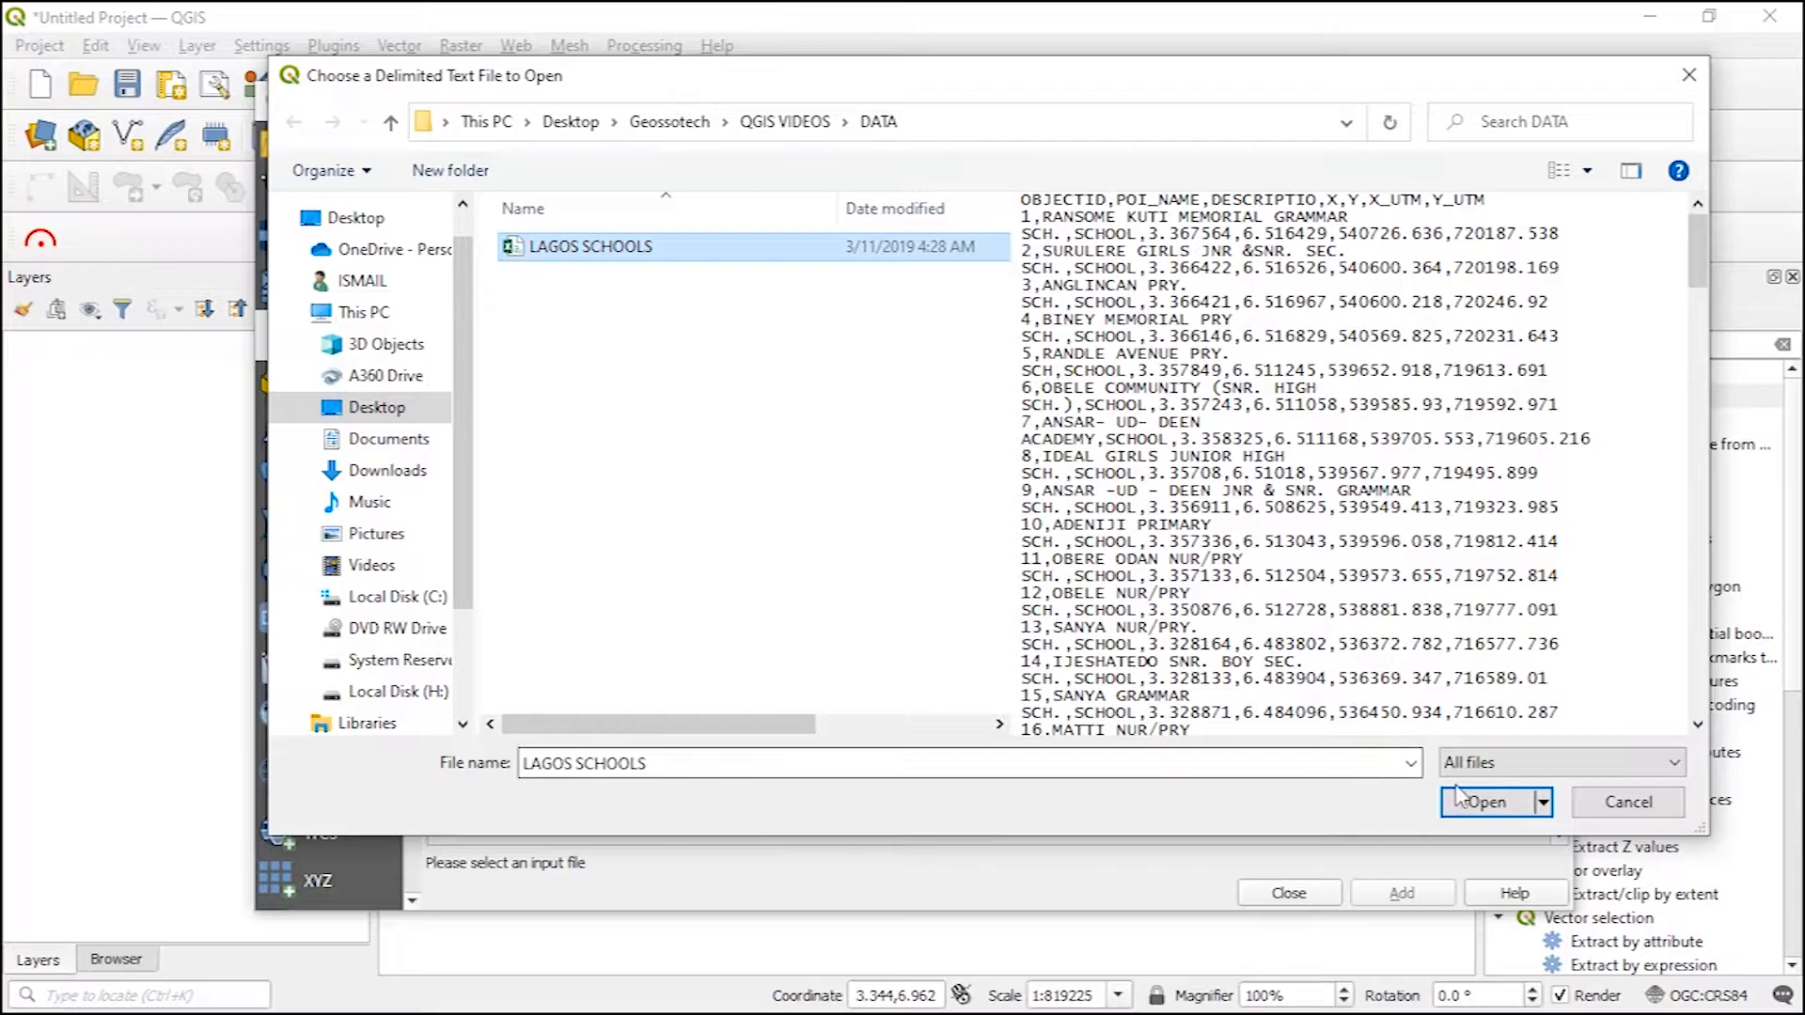
click(1485, 804)
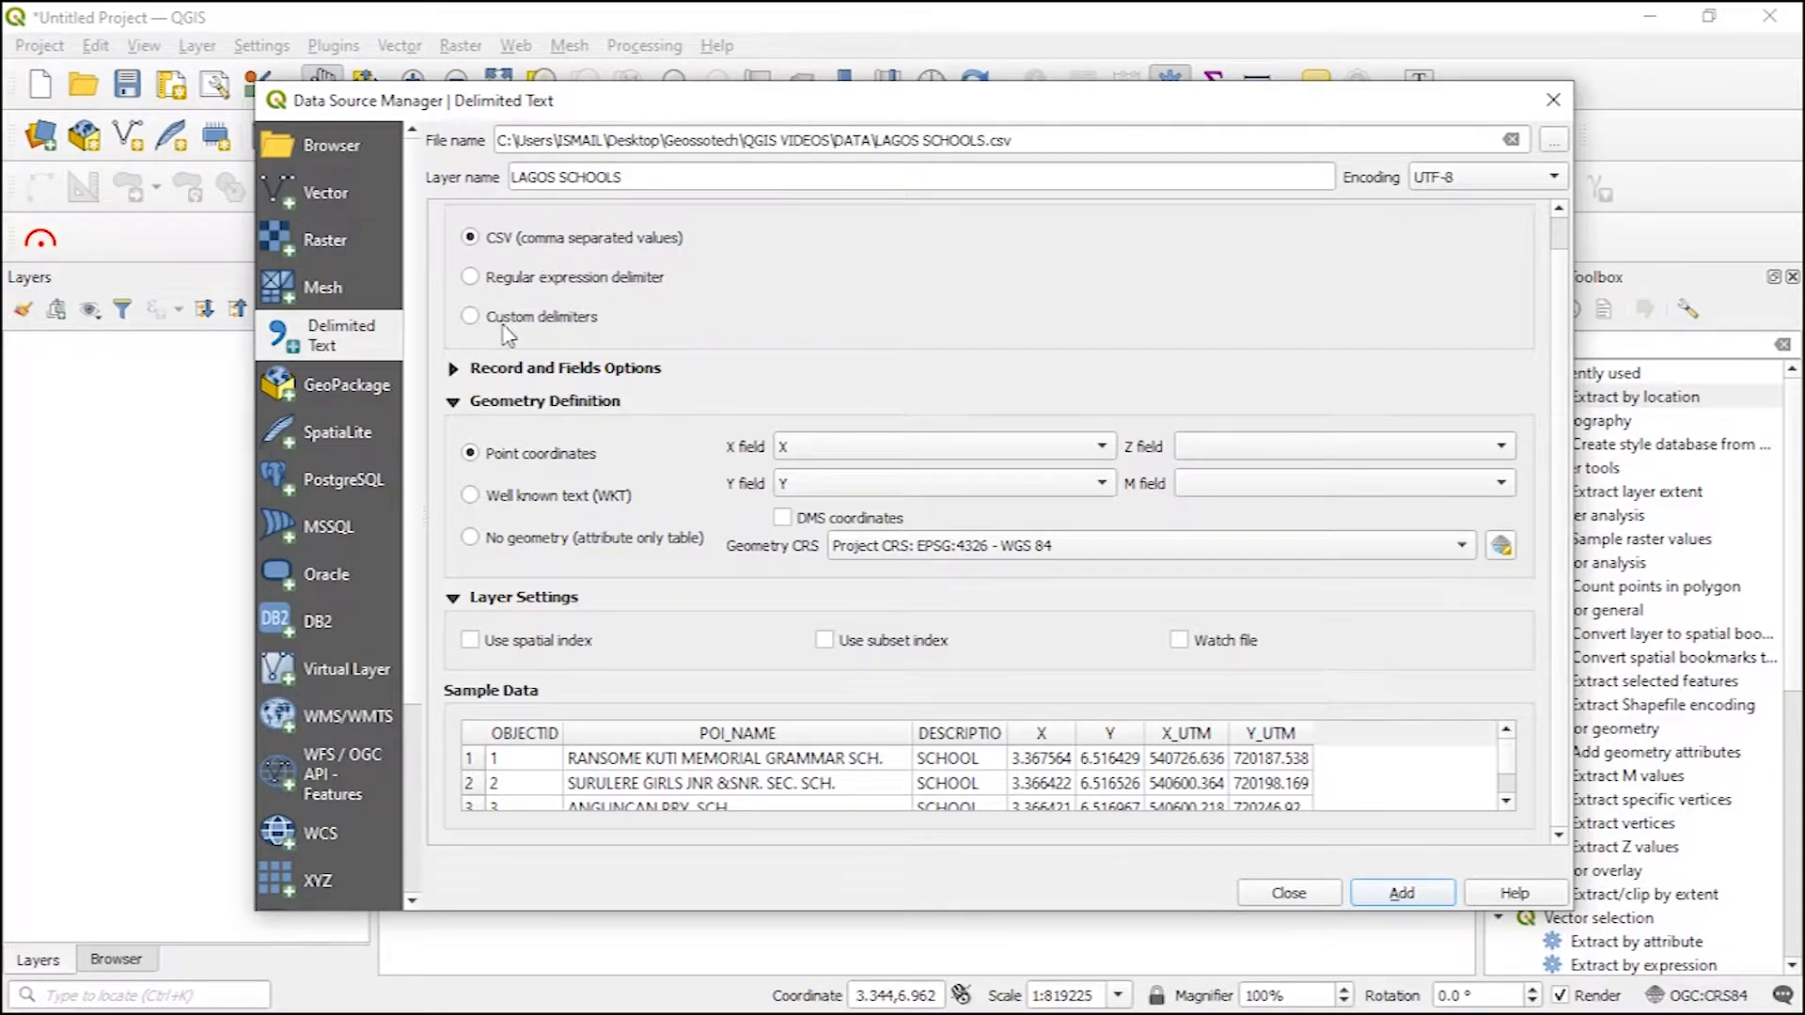
click(471, 317)
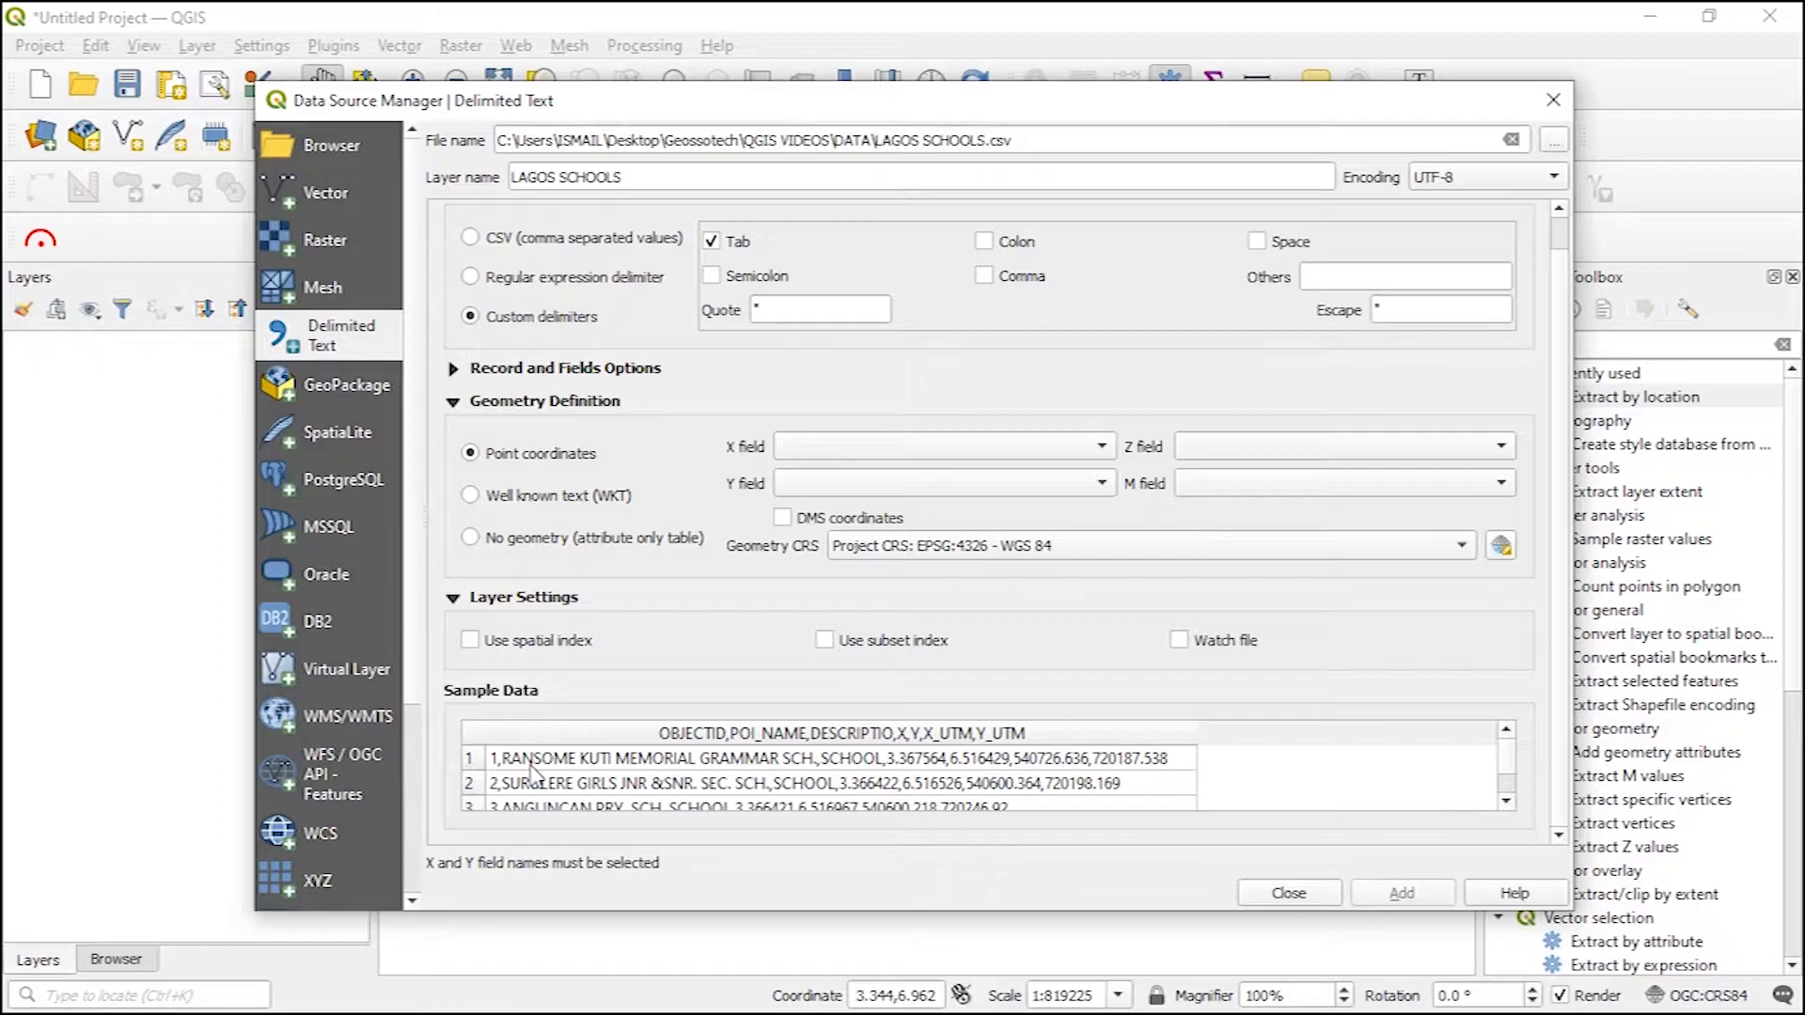
click(470, 237)
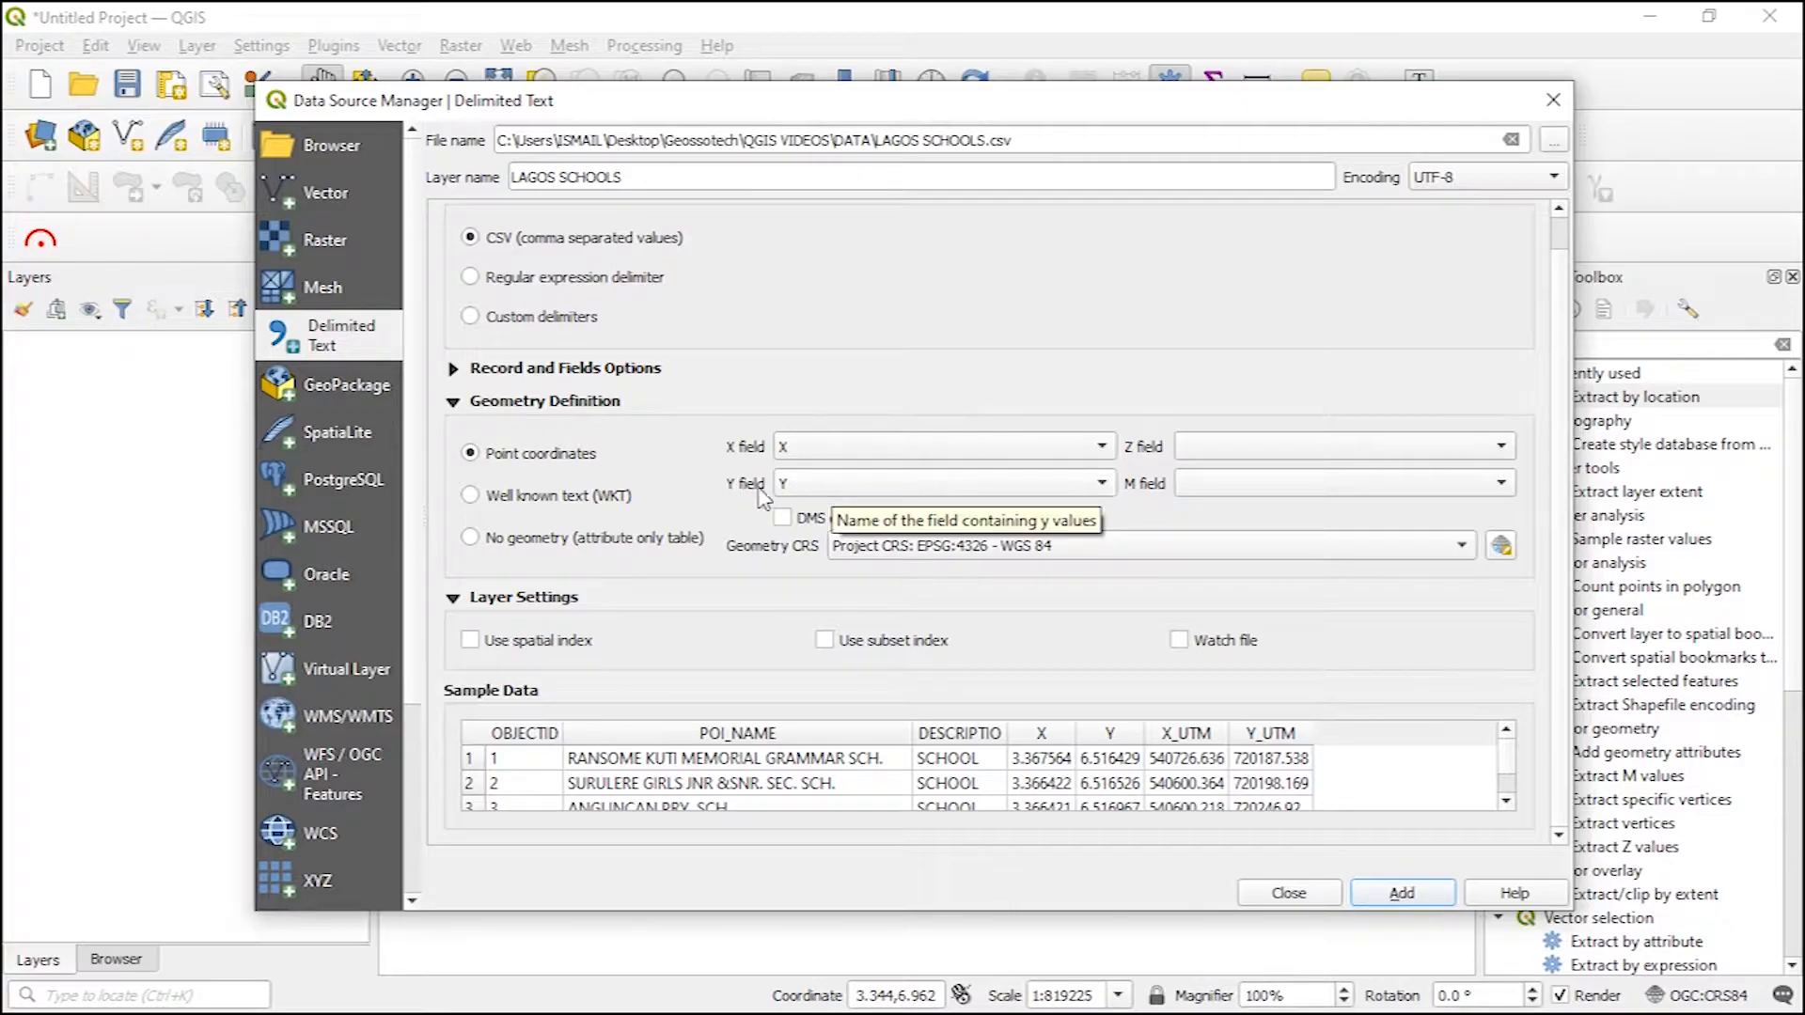
click(818, 447)
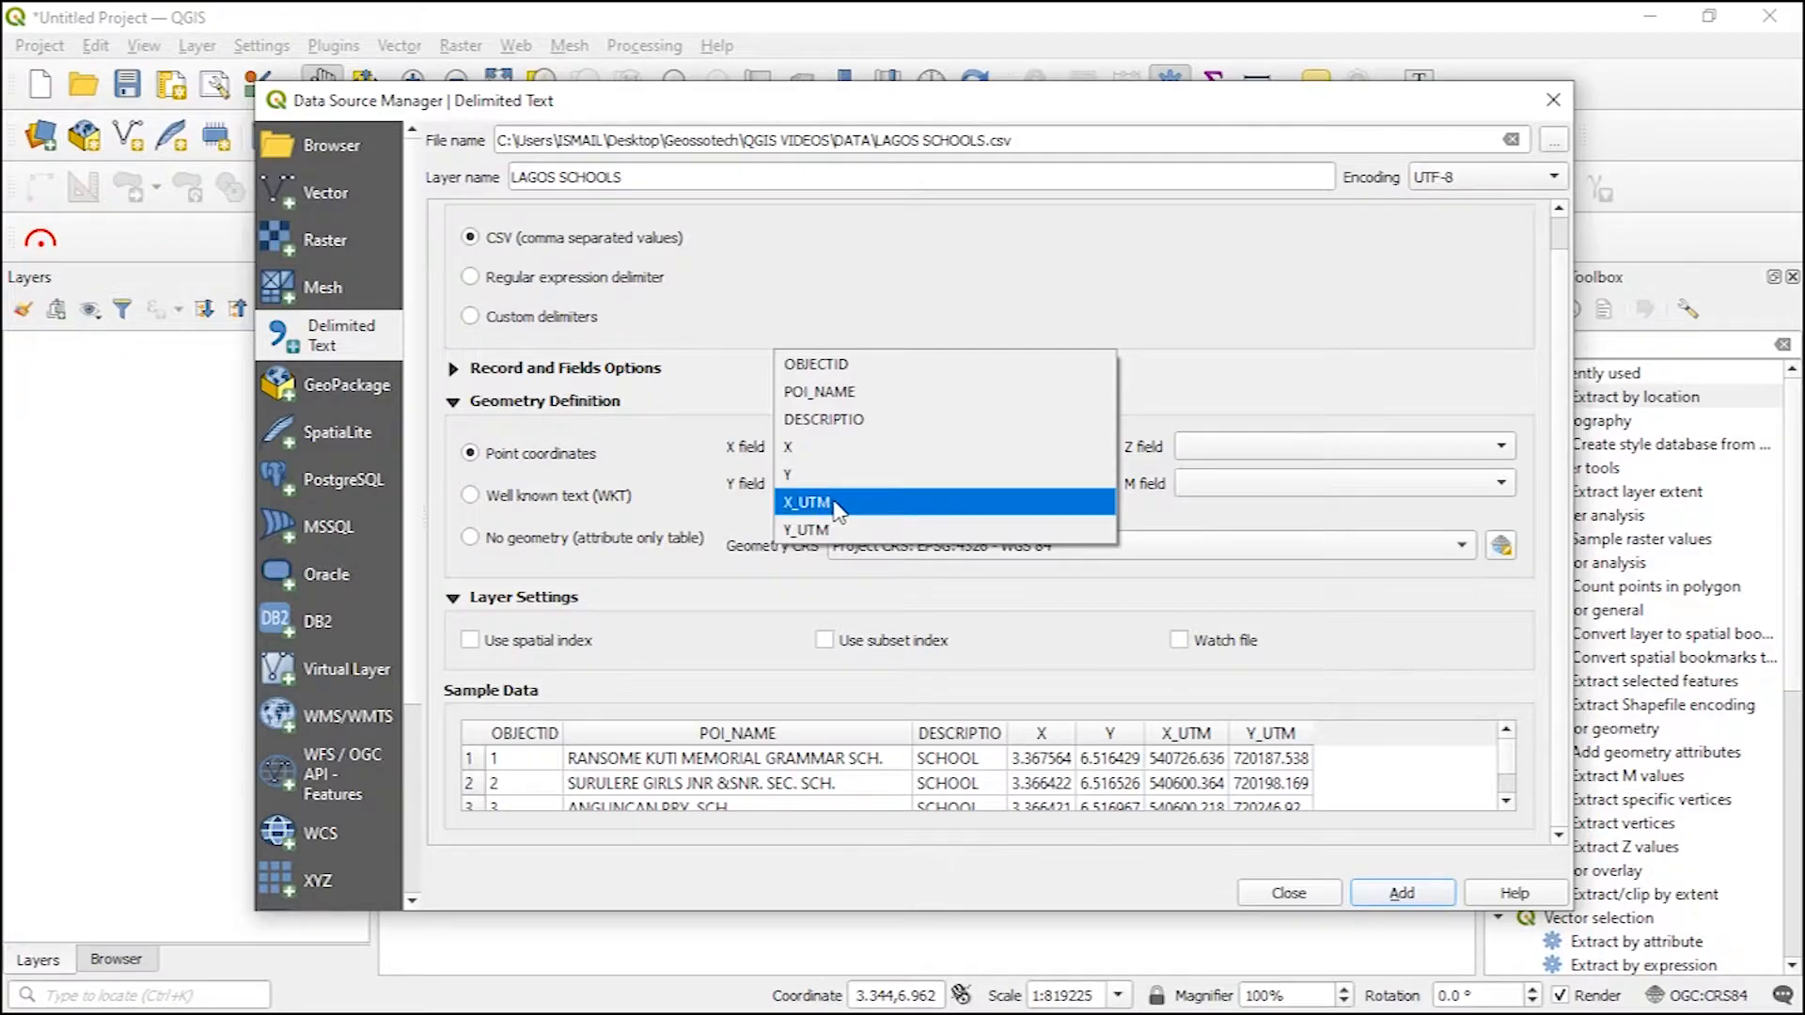
click(924, 592)
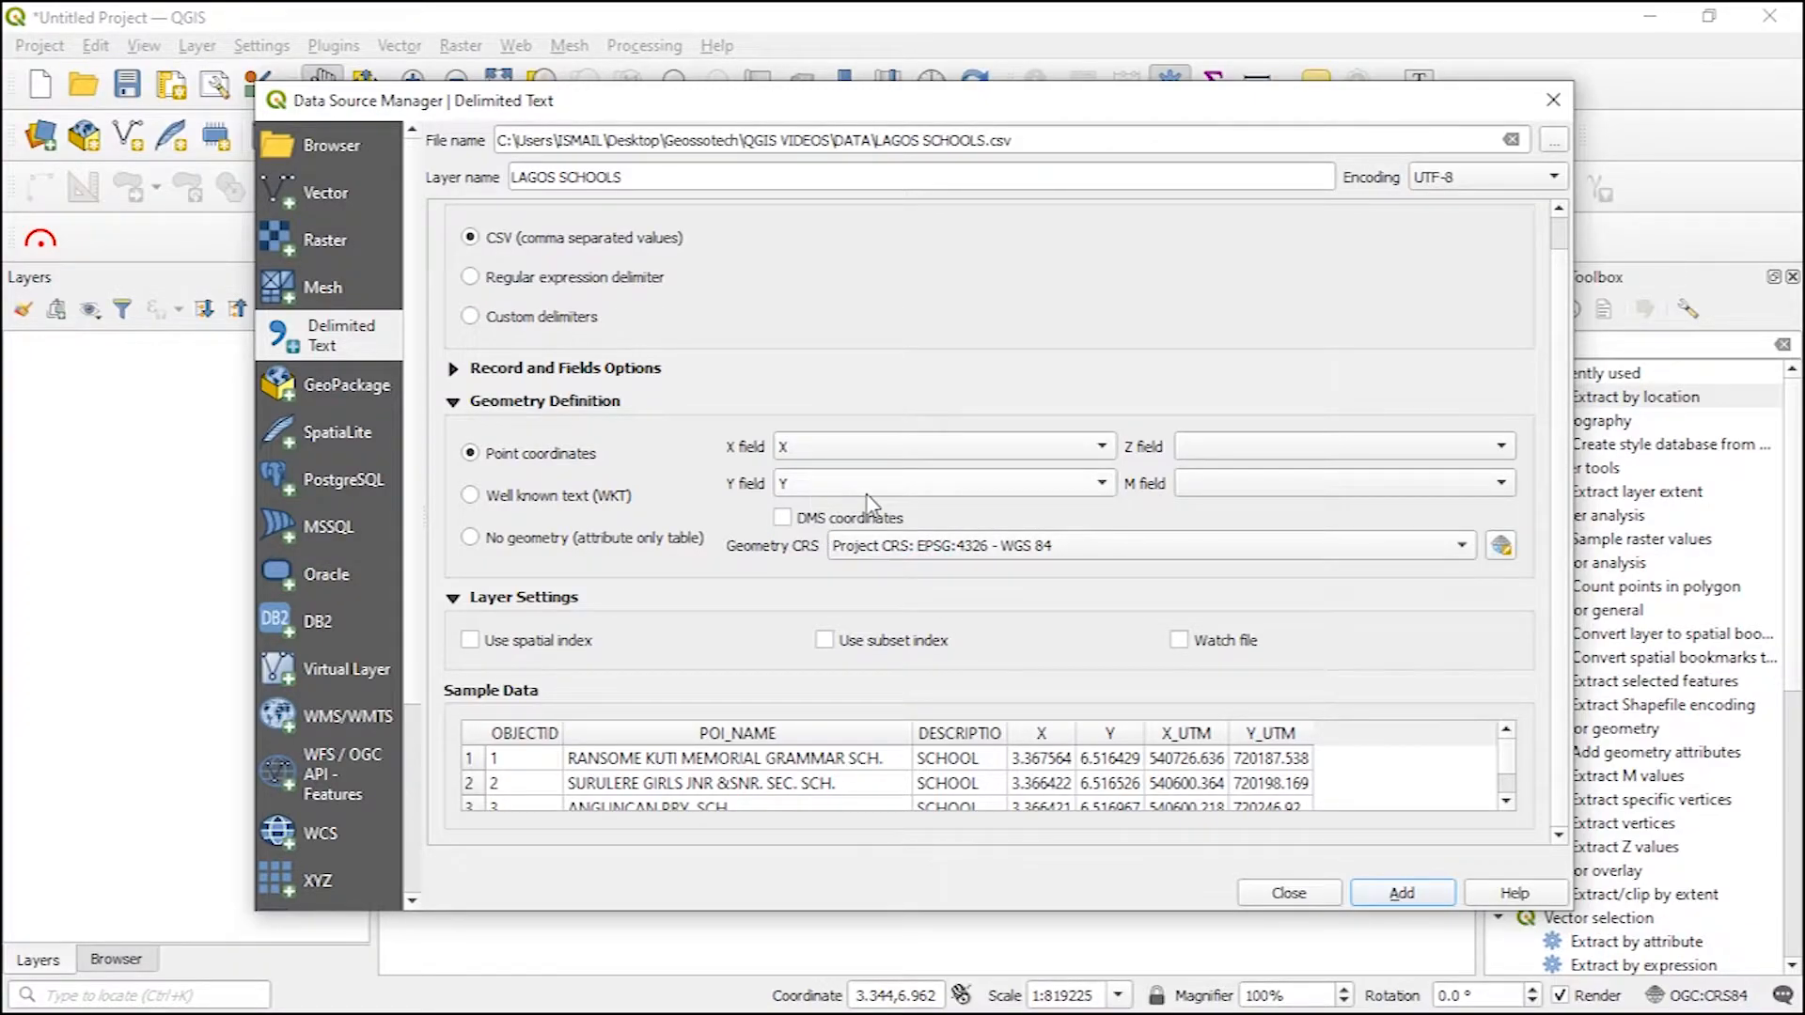
Step: Set the geometry CRS to EPSG:26331 - Minna / UTM zone 31N, with X_UTM as X field and Y_UTM as Y field
click(891, 547)
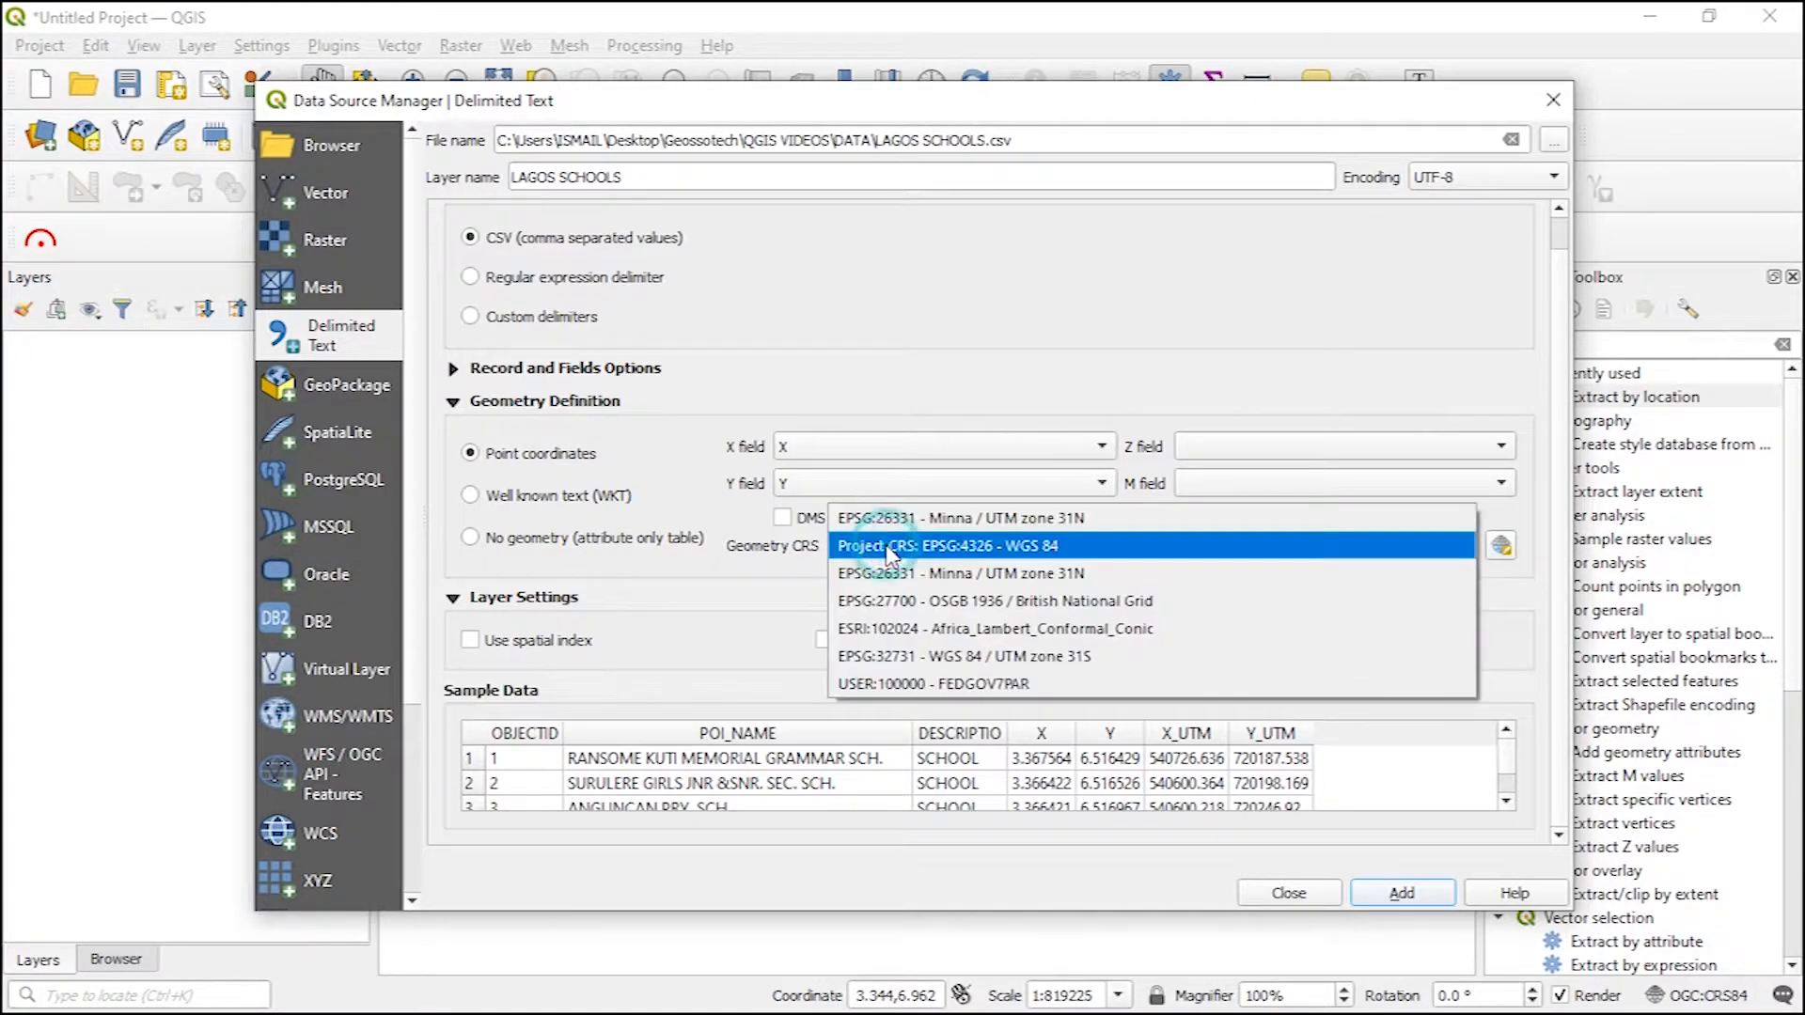
click(898, 572)
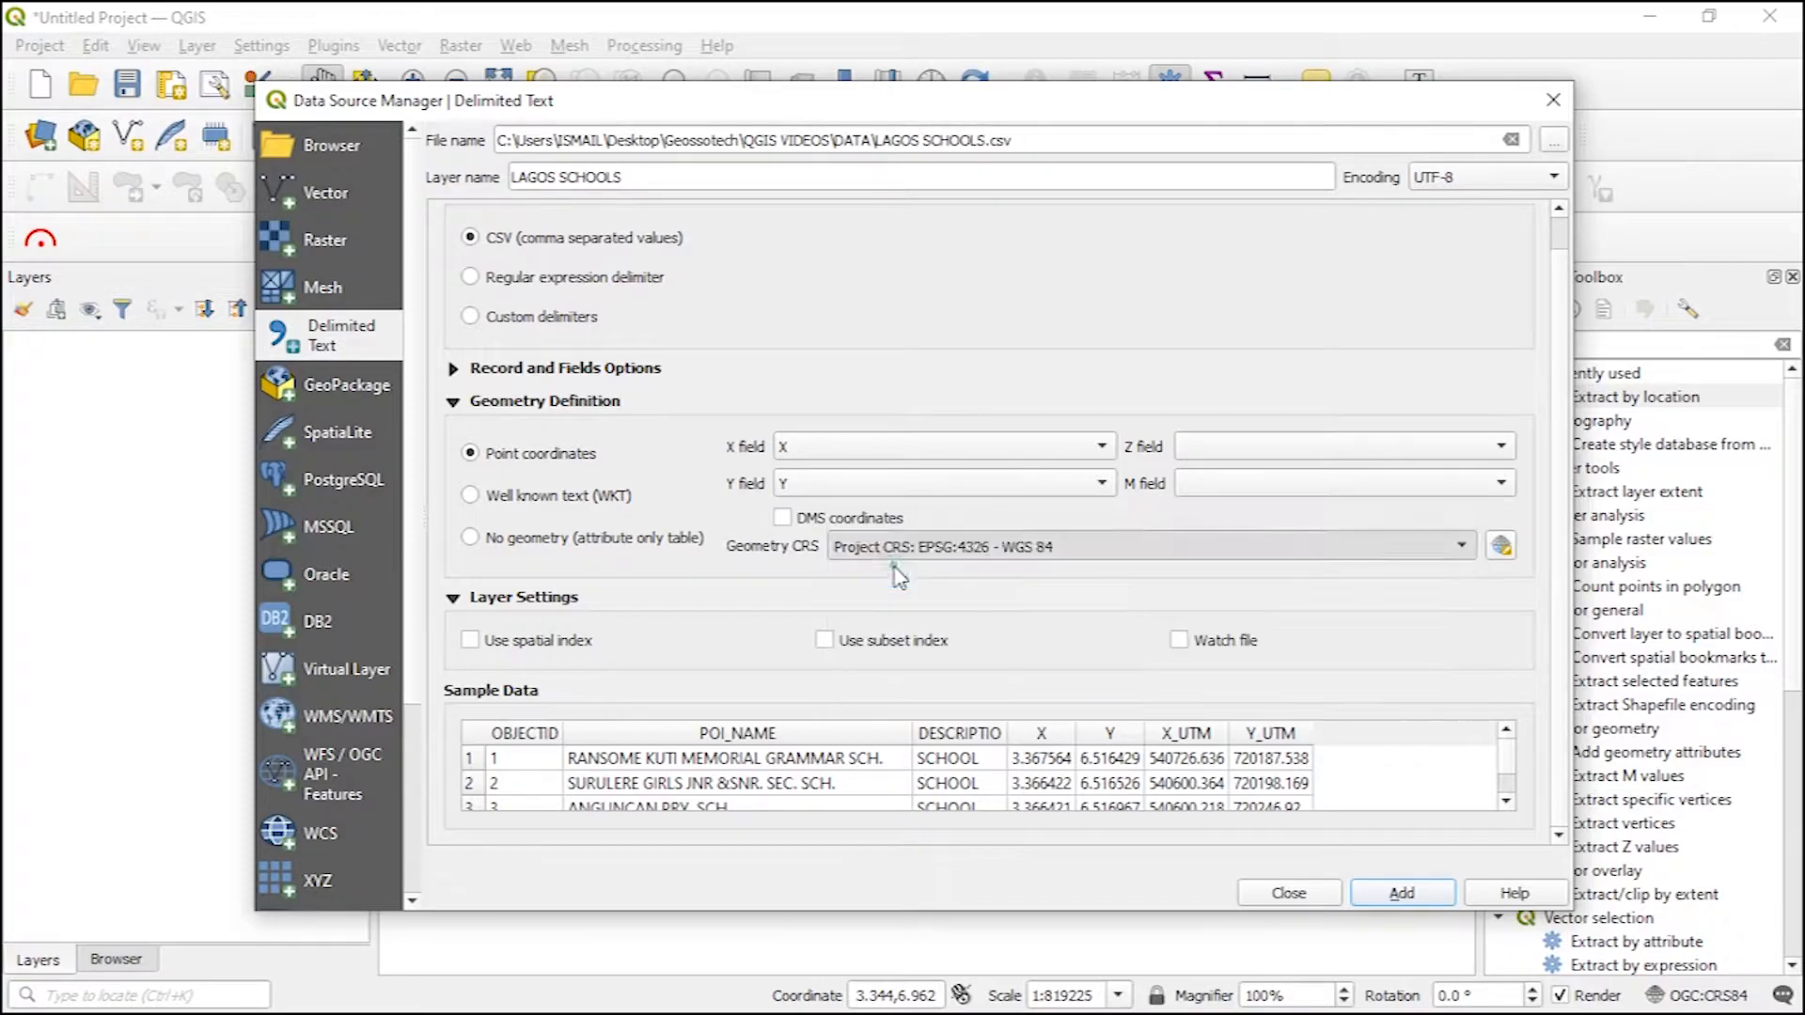
click(823, 447)
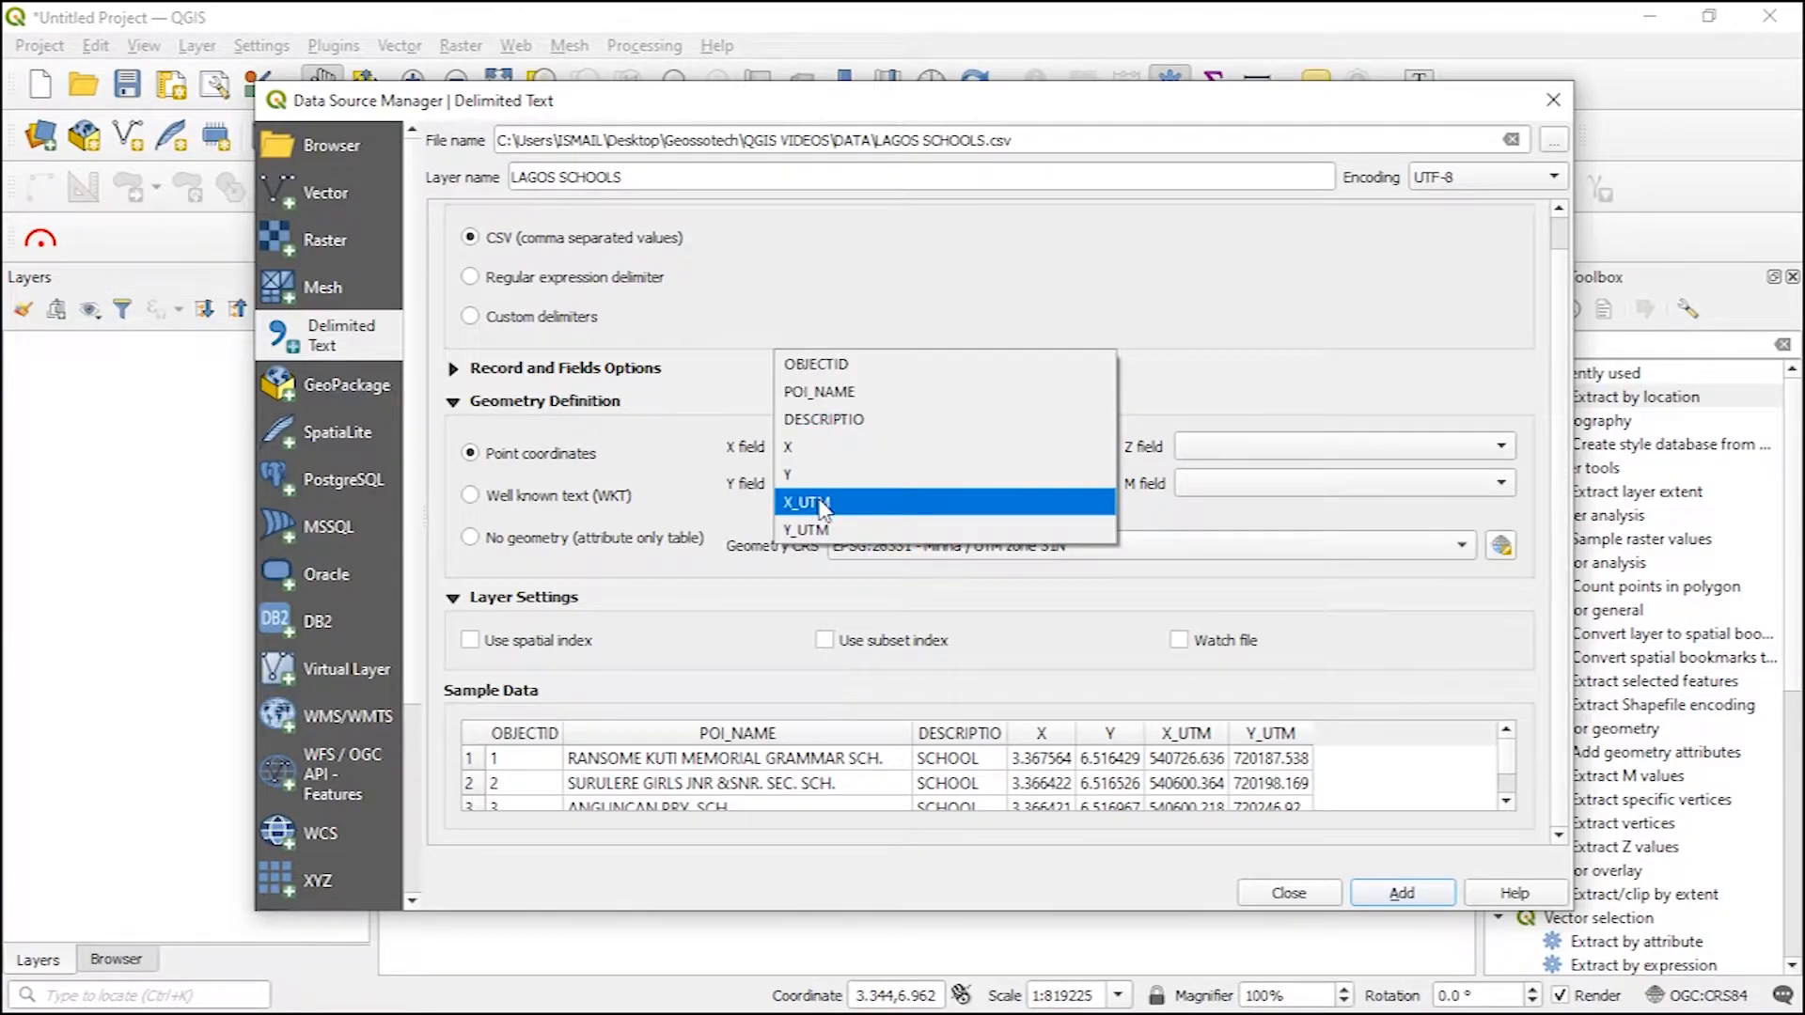
click(824, 505)
click(824, 483)
click(825, 532)
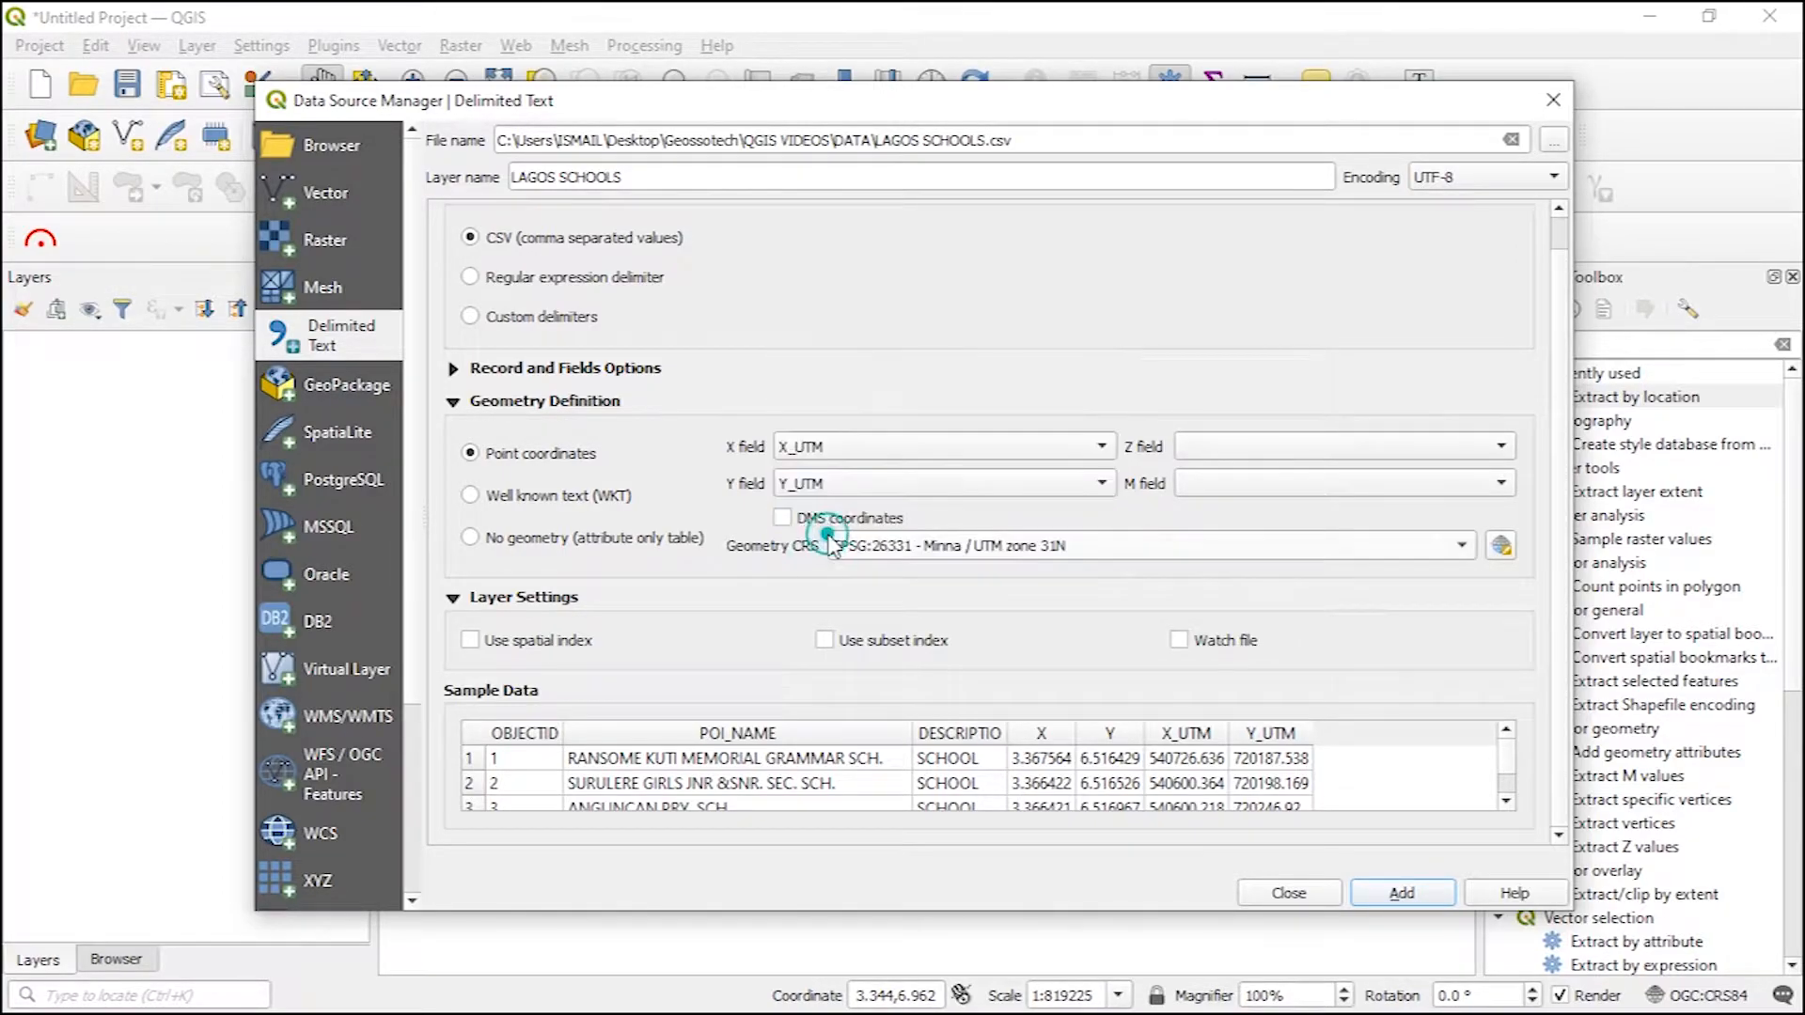
Step: Add the LAGOS SCHOOLS point layer to the map with the Minna to WGS 84 (13) transformation and close the data source dialog
click(1382, 893)
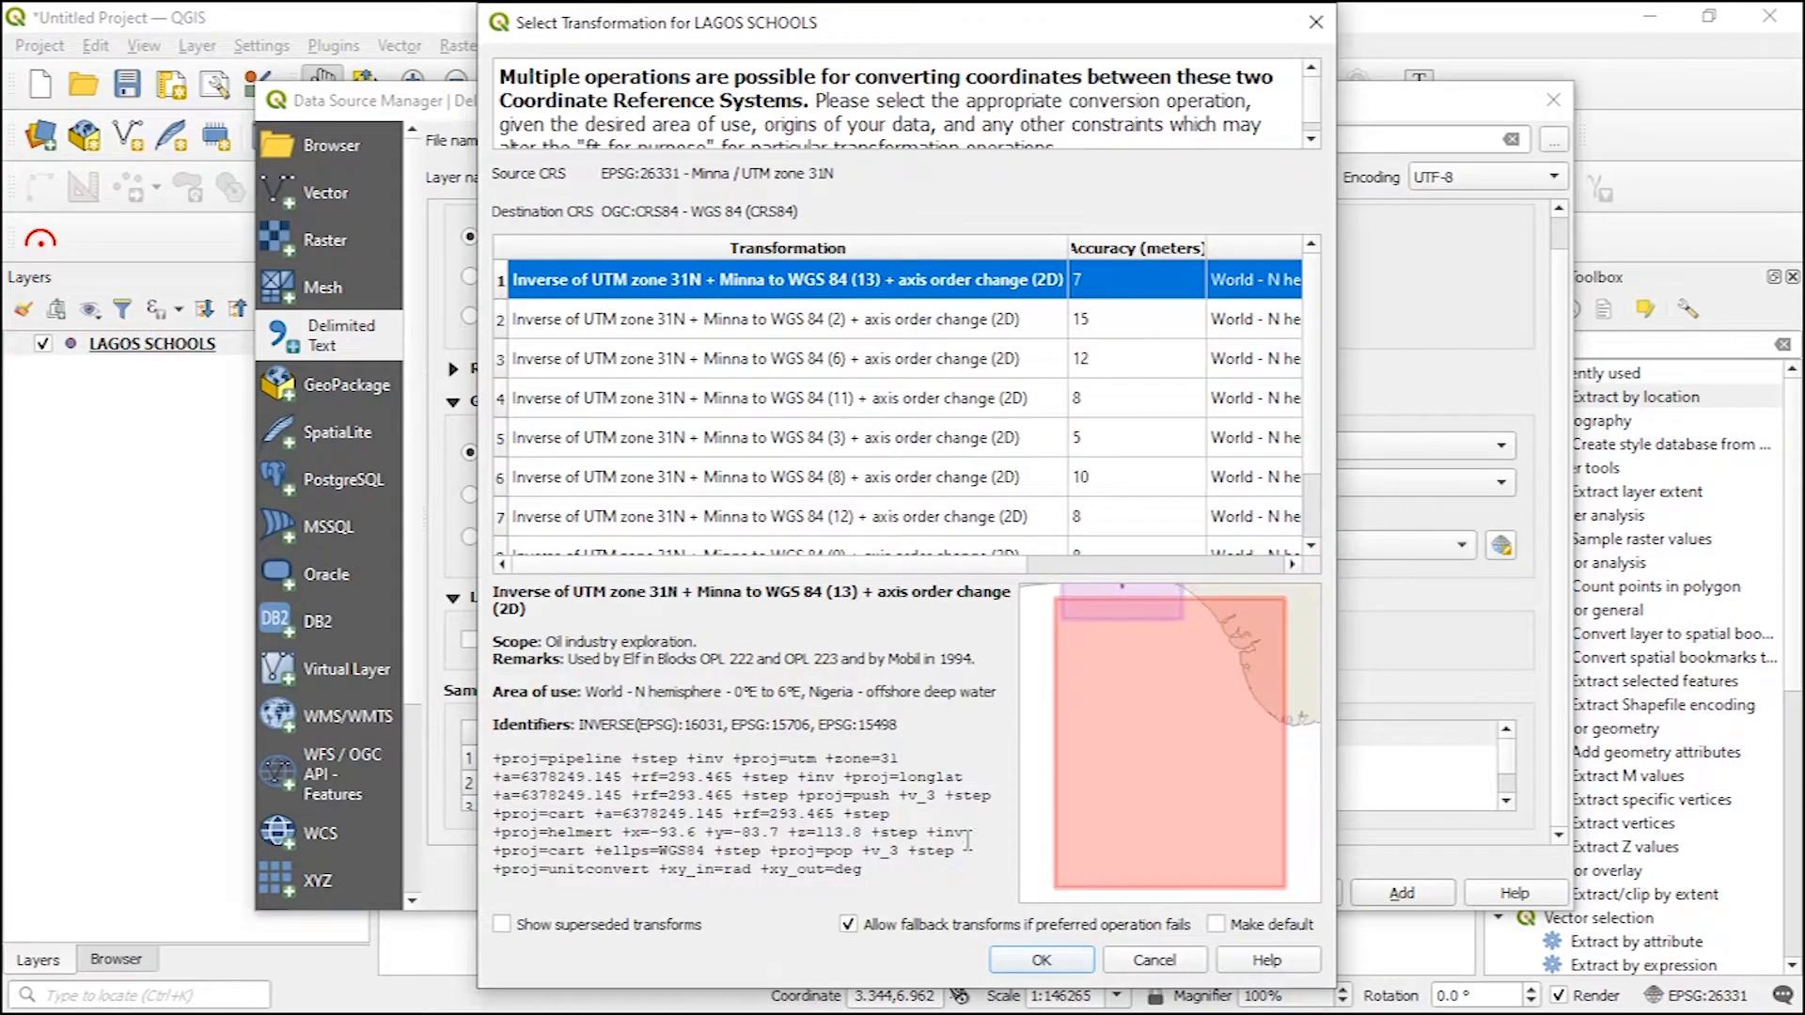
click(1038, 960)
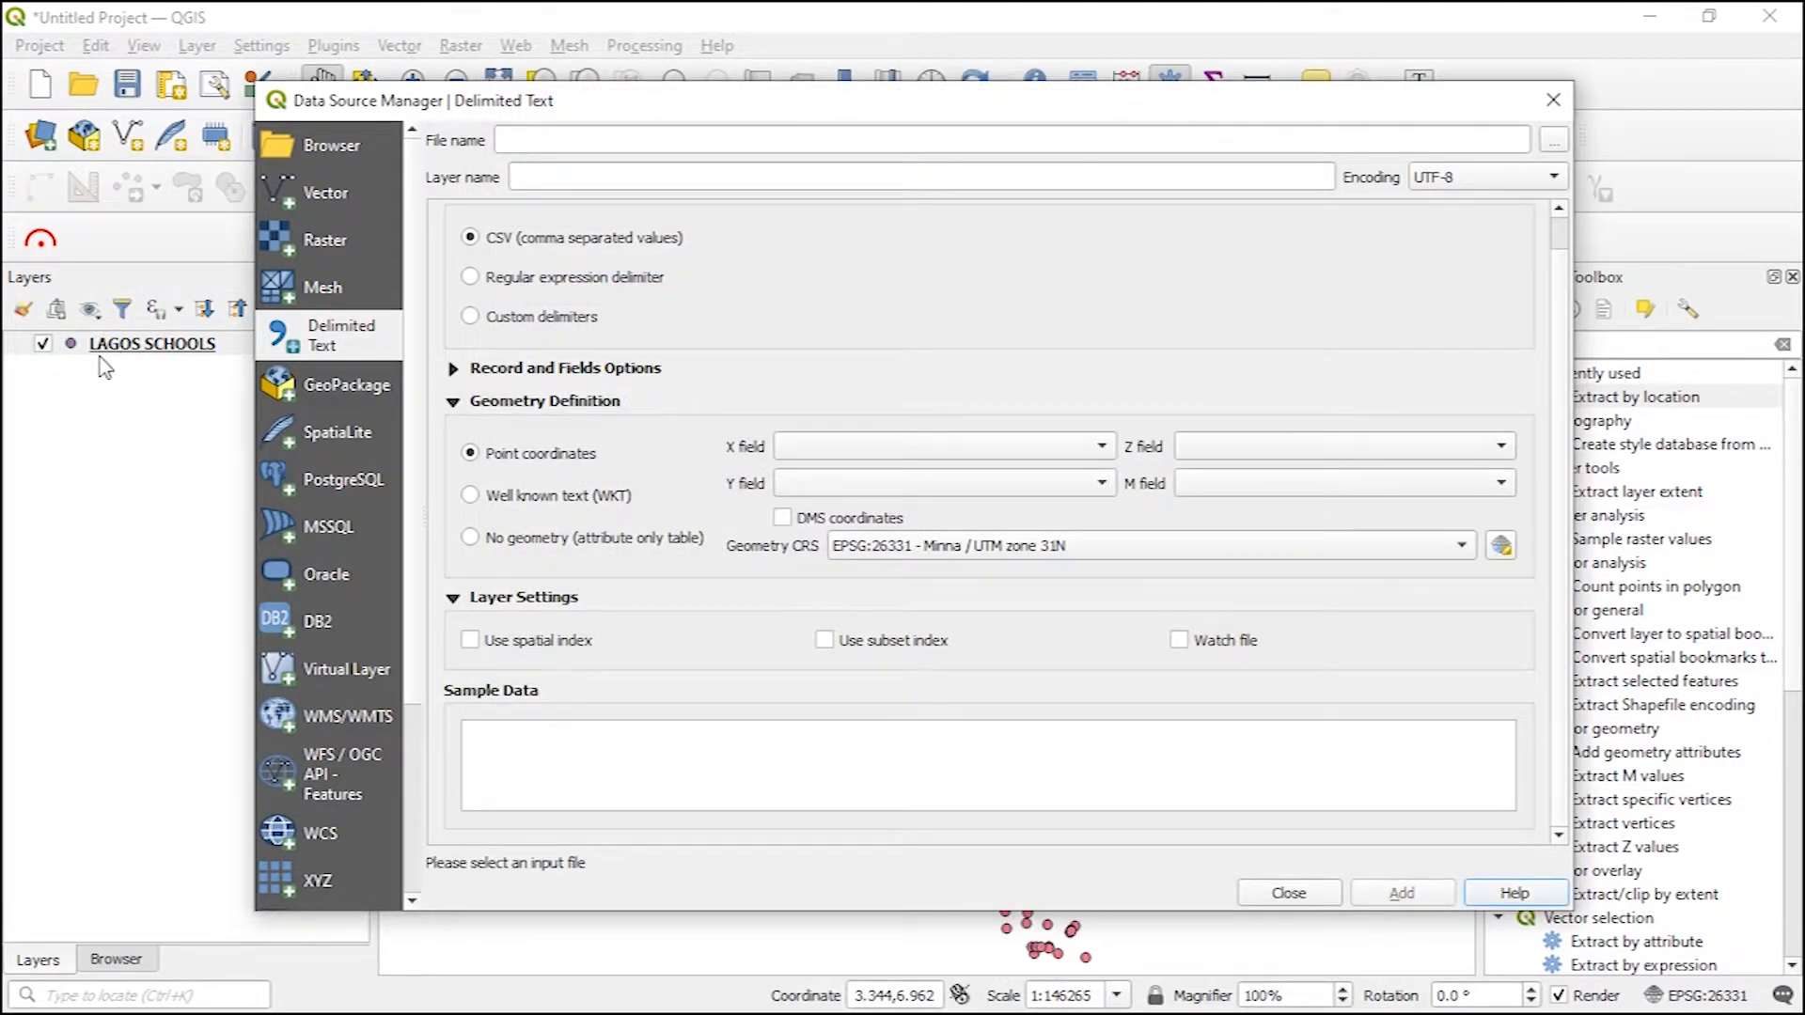
click(1290, 889)
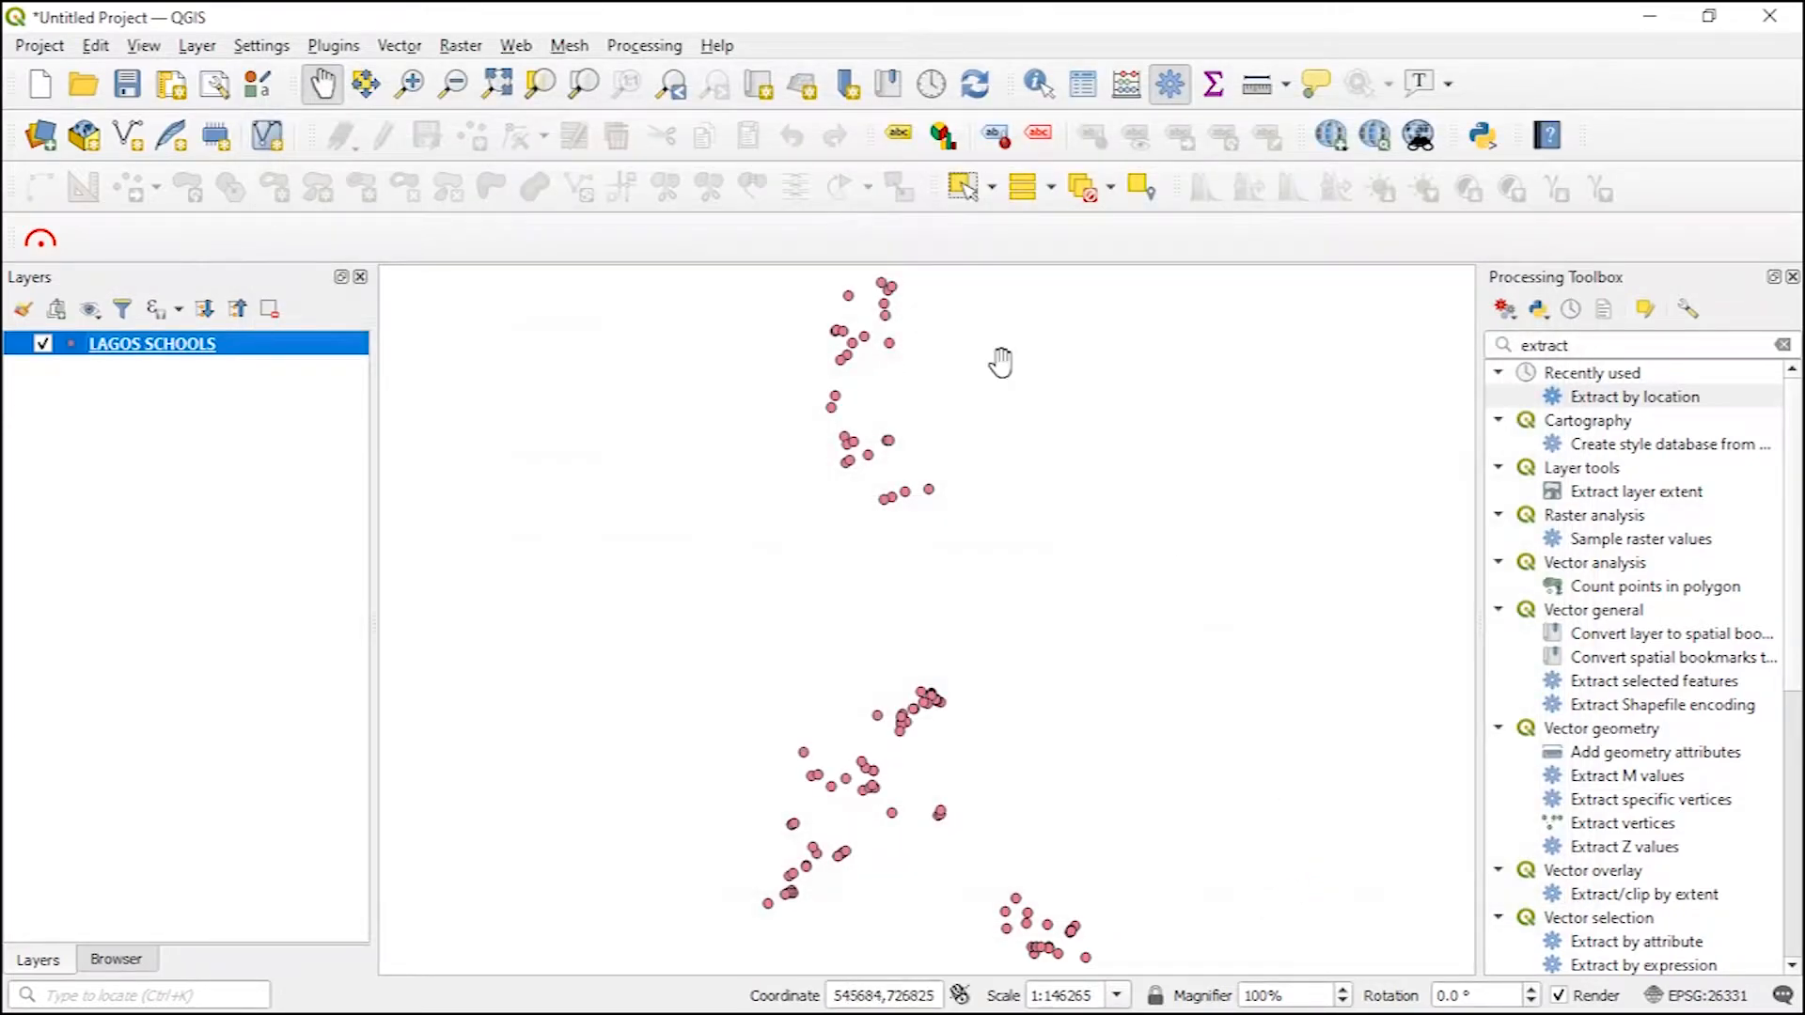
scroll(931, 626, down, 1)
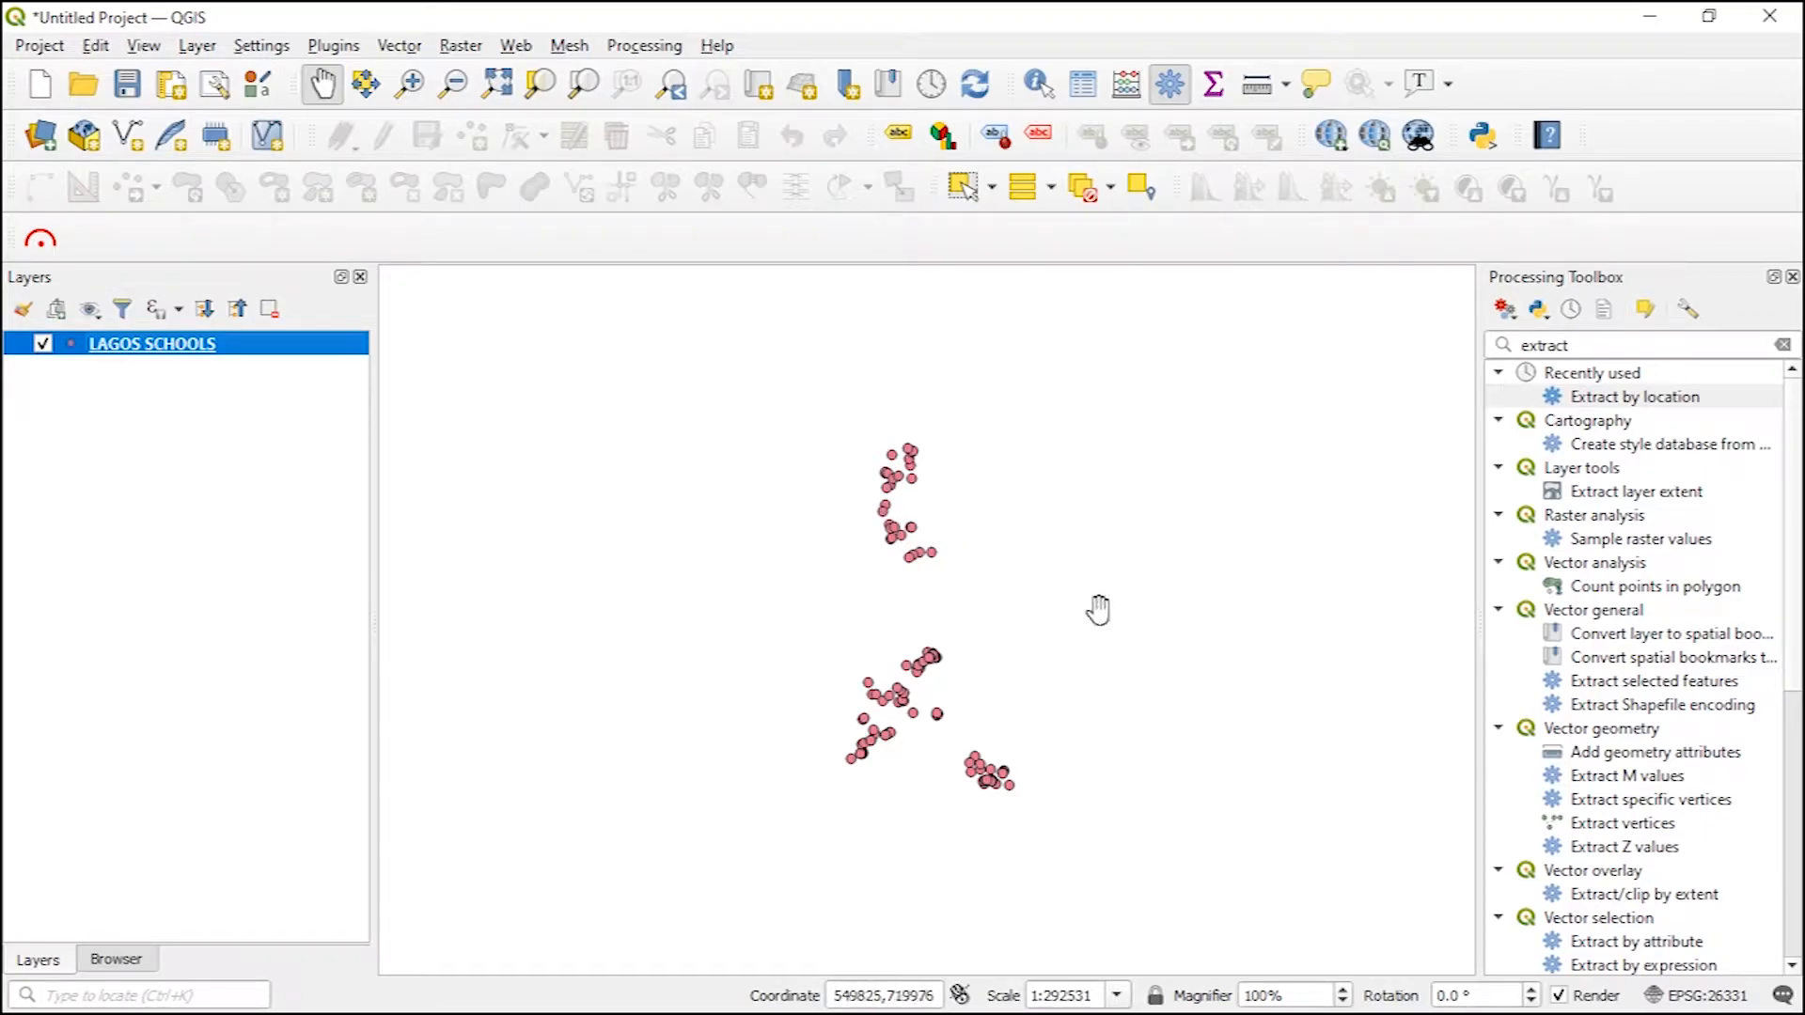
Step: Add the u_boundary_states shapefile from the Lagos Data folder to the map as a vector layer and close the data source dialog
click(196, 45)
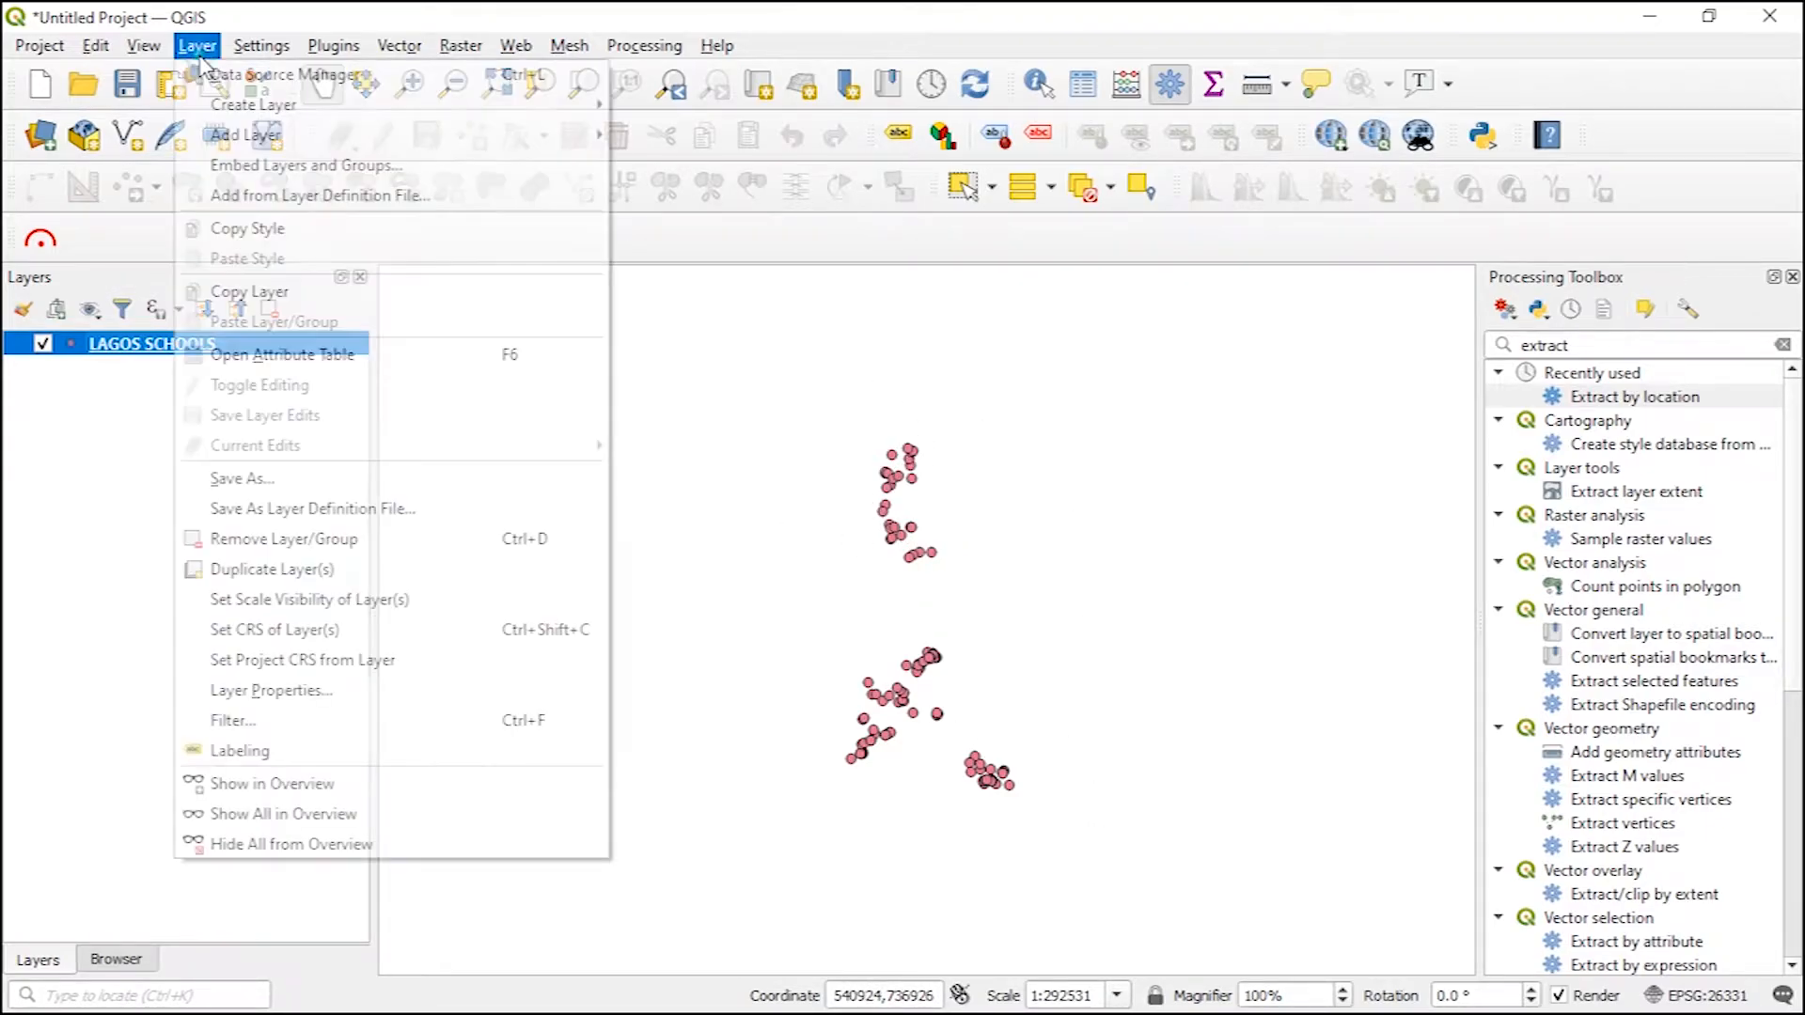
mouse_move(286, 137)
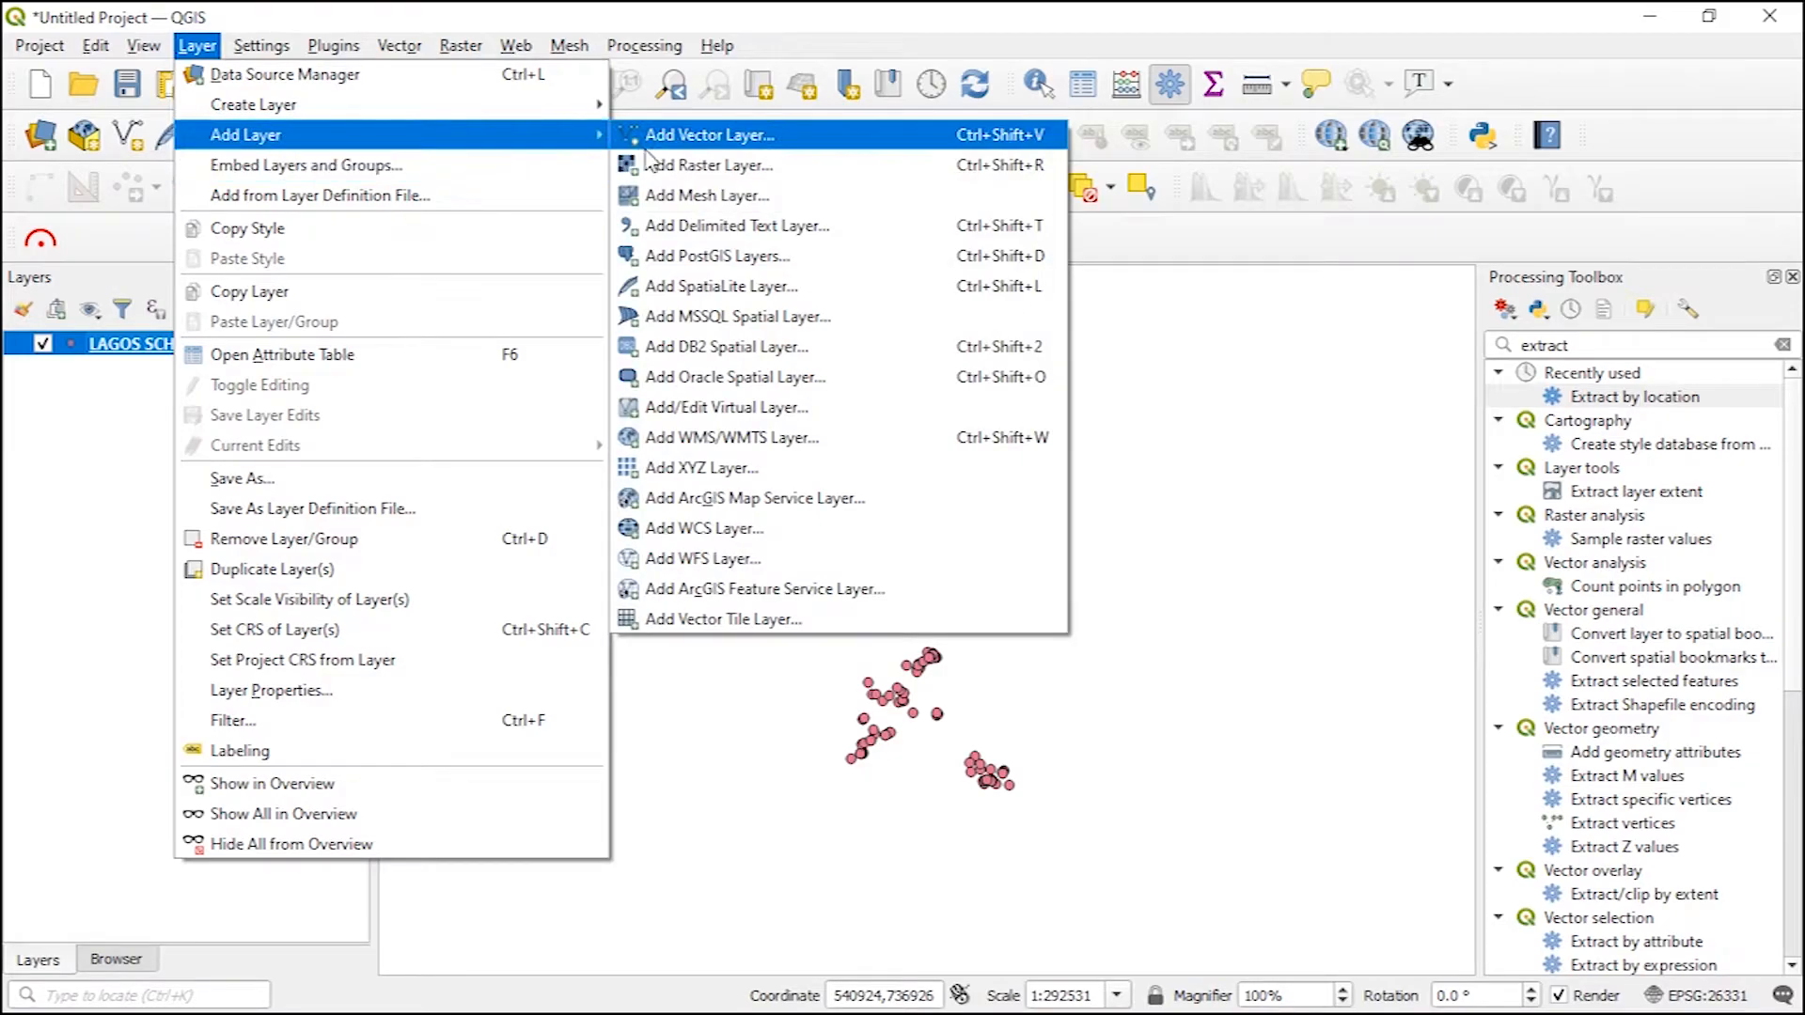
click(693, 140)
click(1535, 337)
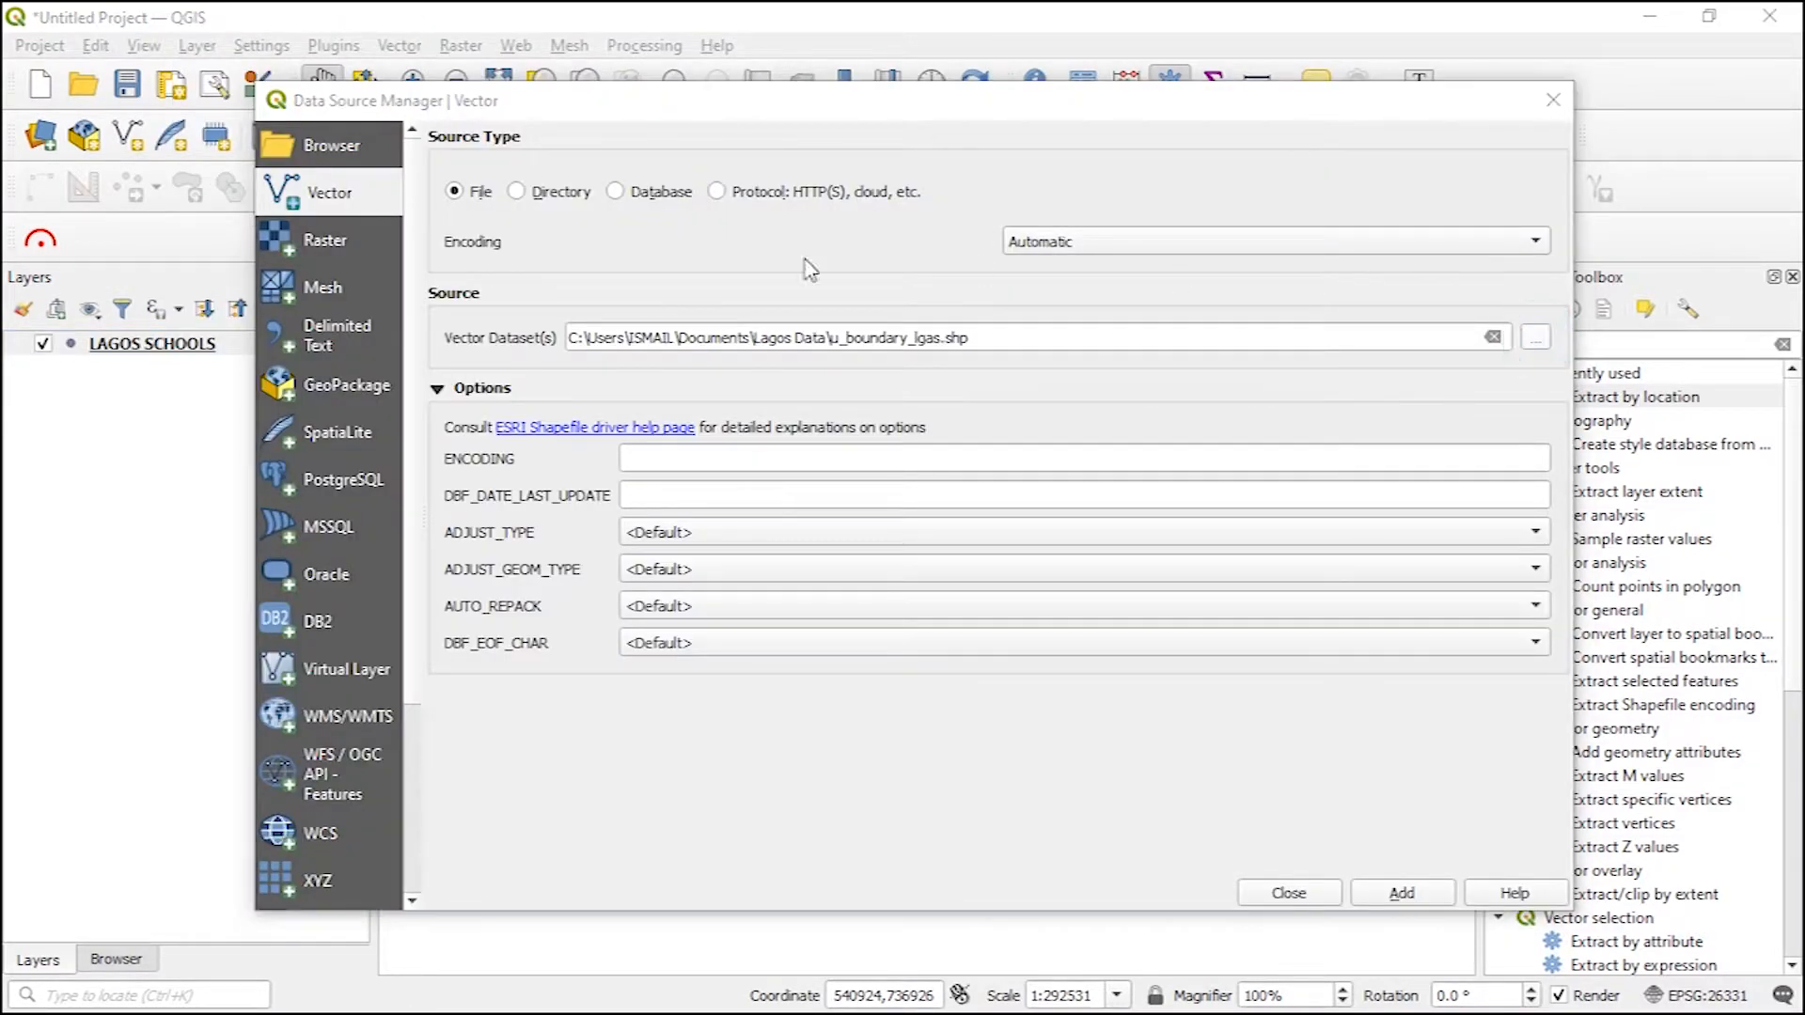
scroll(621, 470, down, 15)
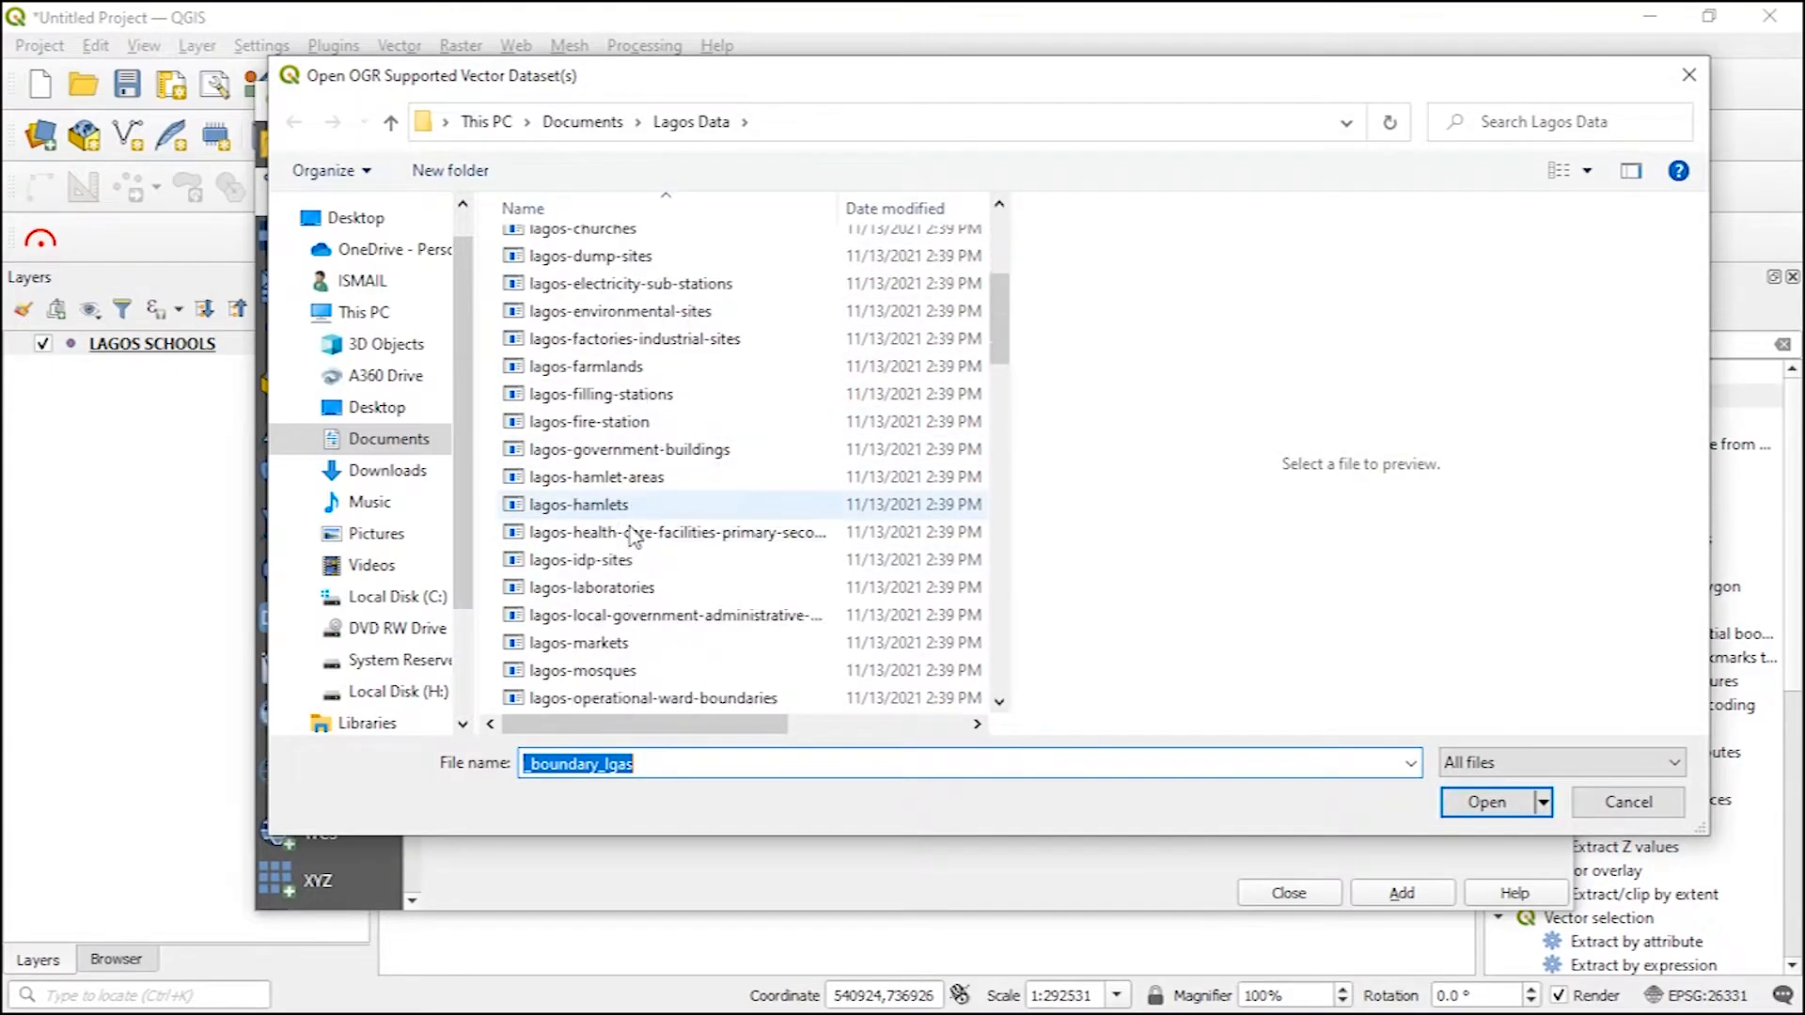
scroll(632, 609, down, 6)
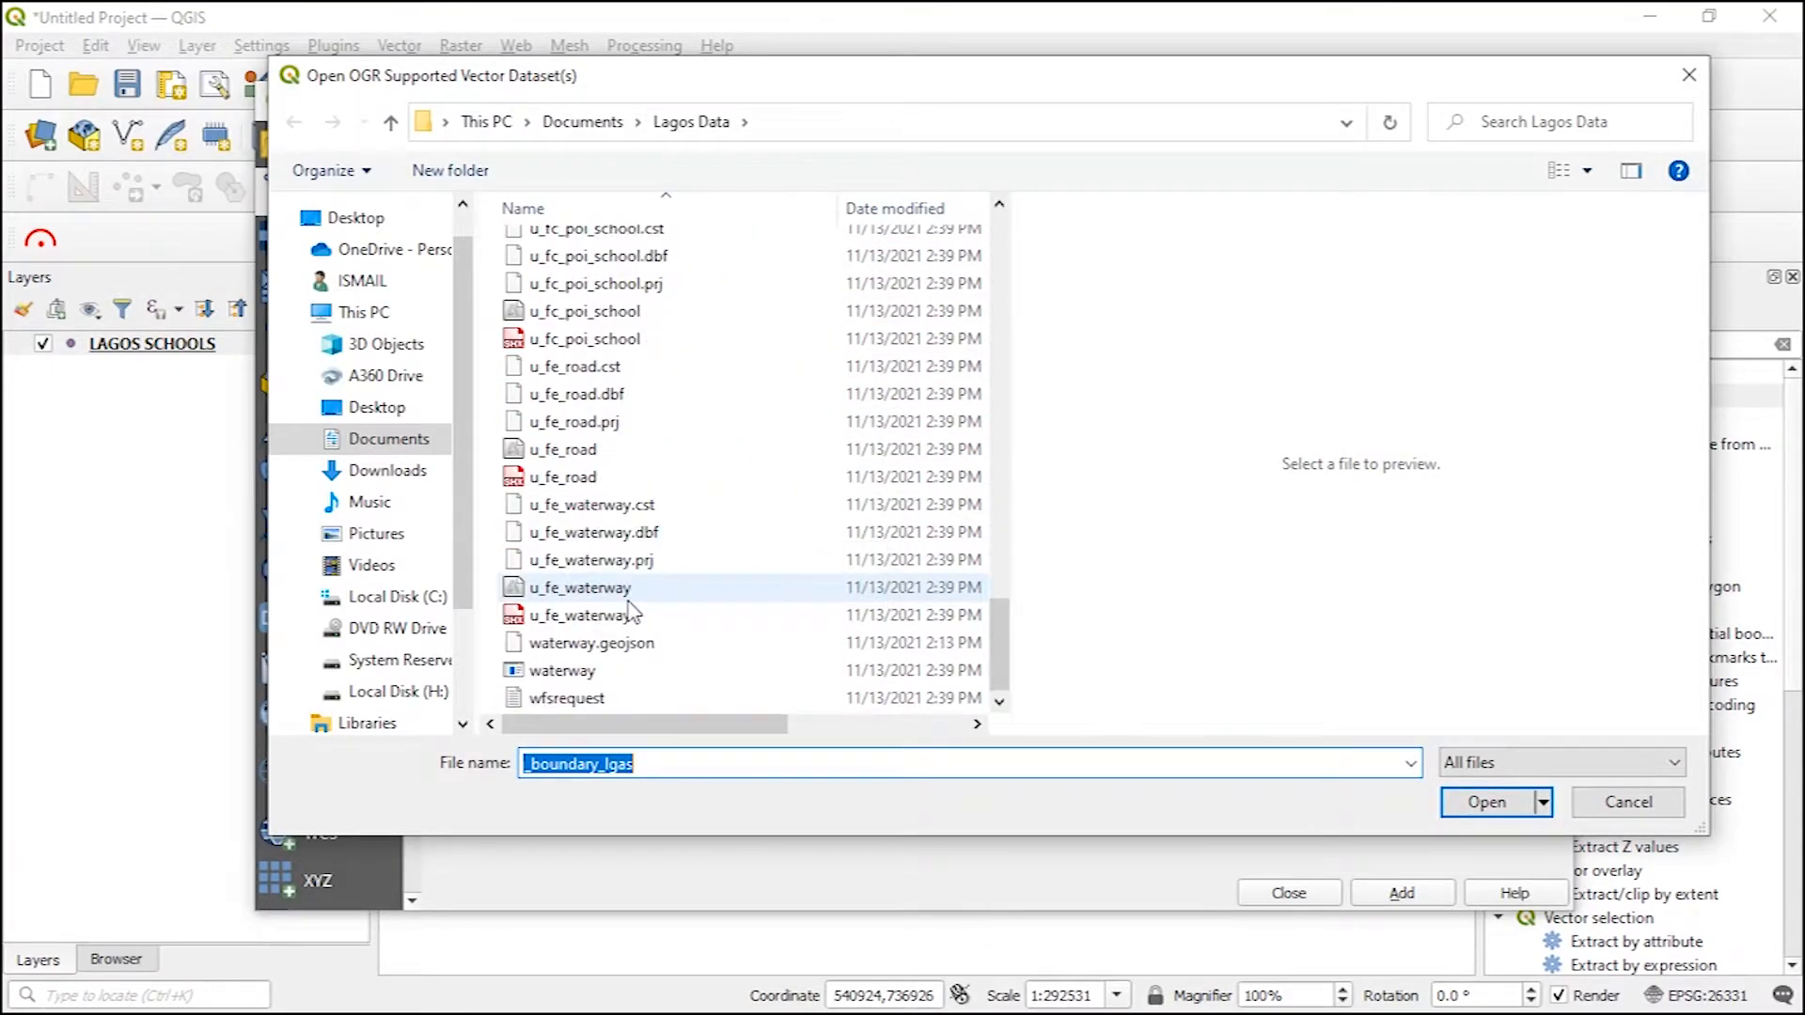
scroll(592, 527, up, 3)
scroll(587, 470, up, 1)
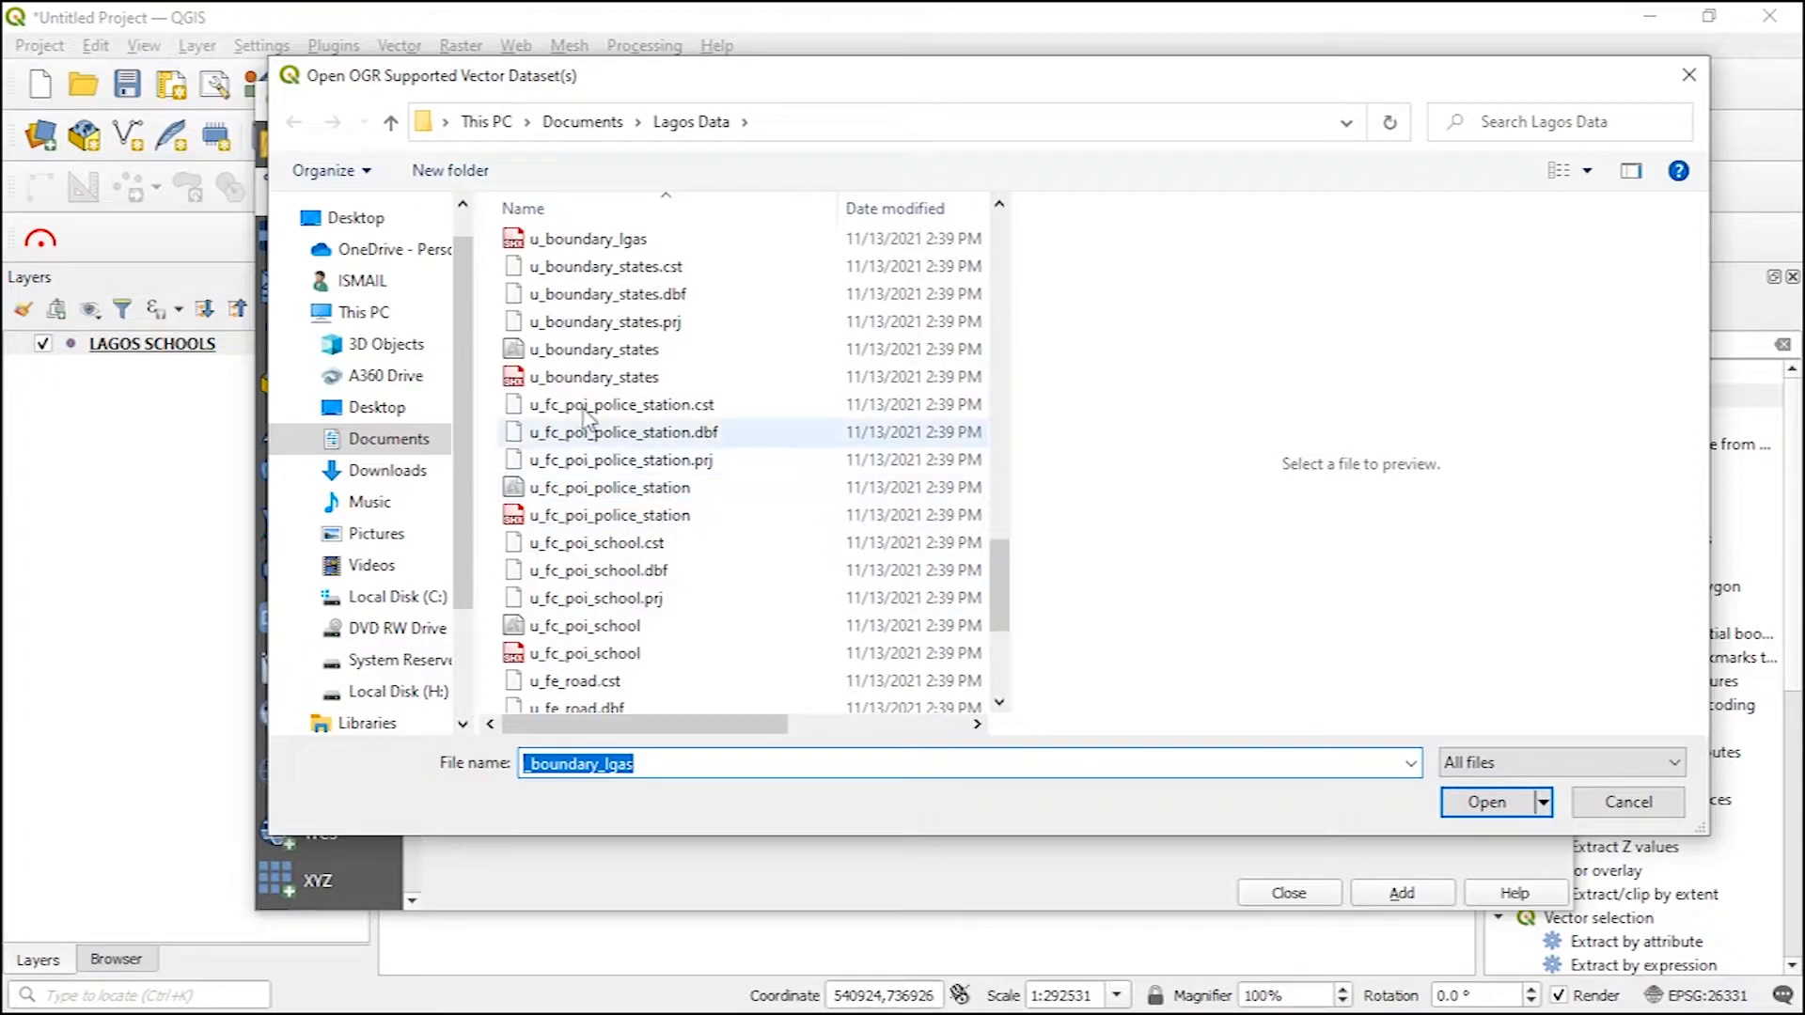
click(596, 350)
click(1463, 800)
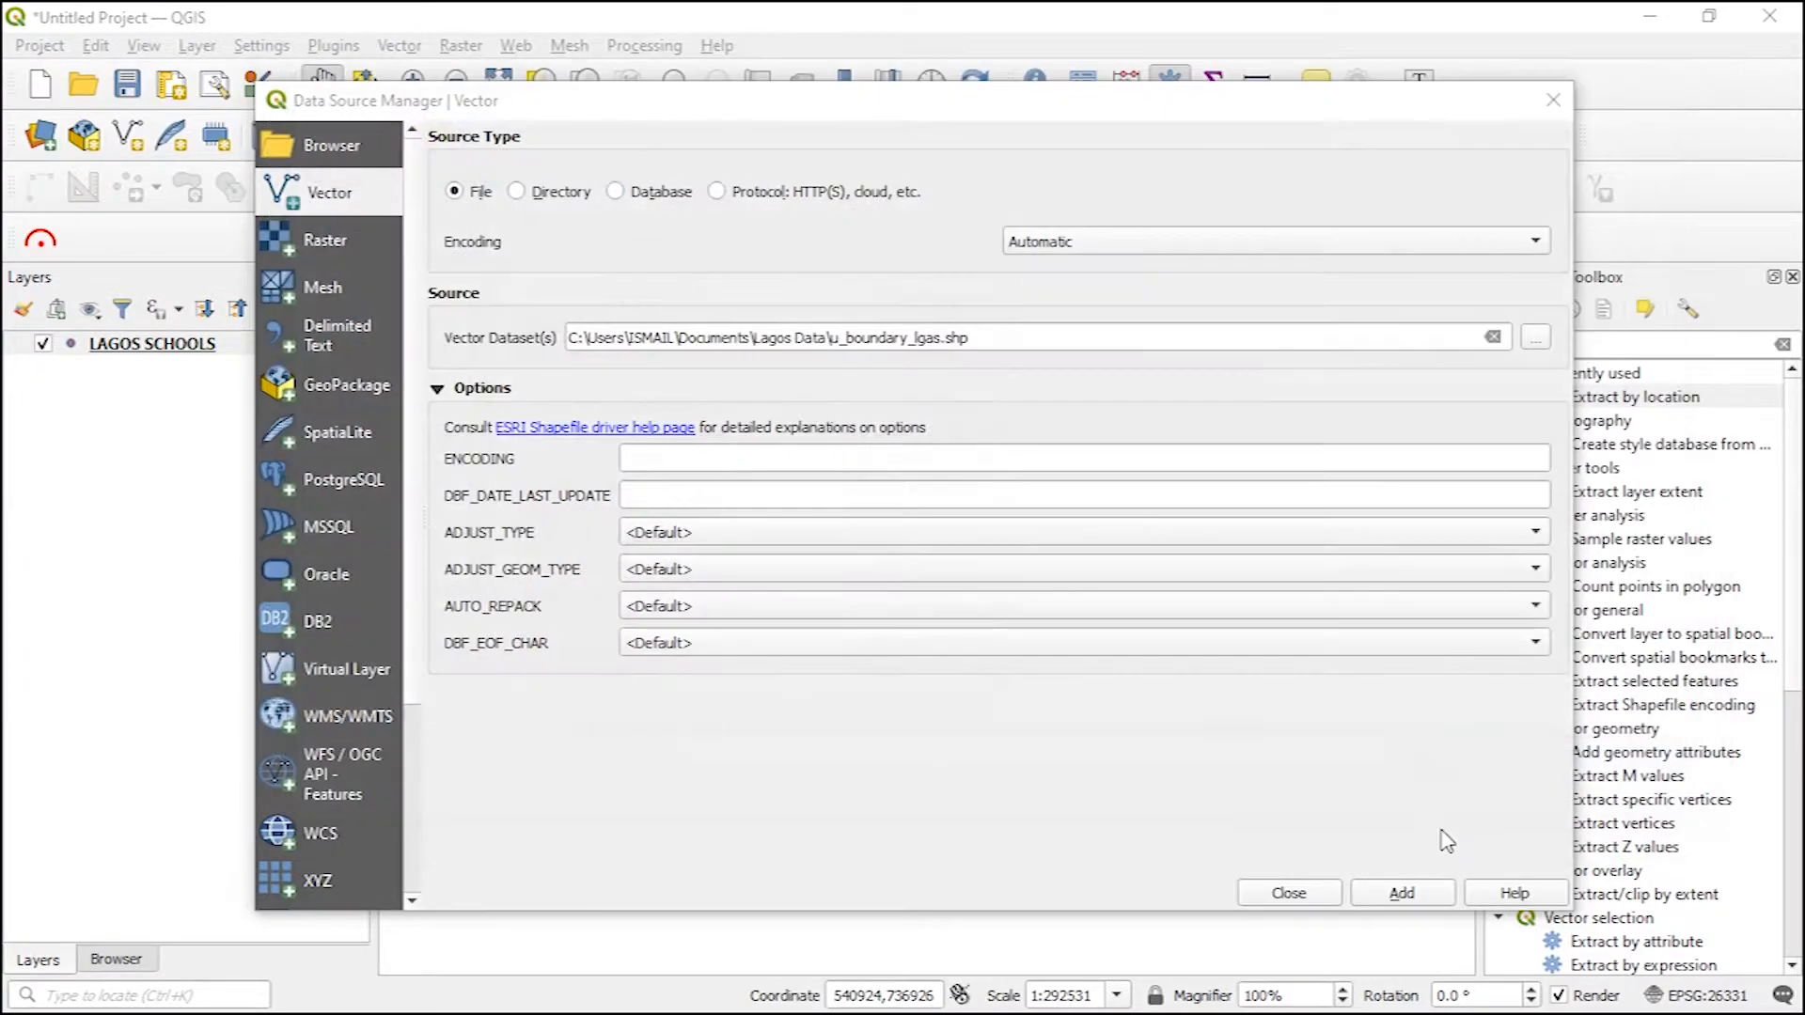
click(1404, 893)
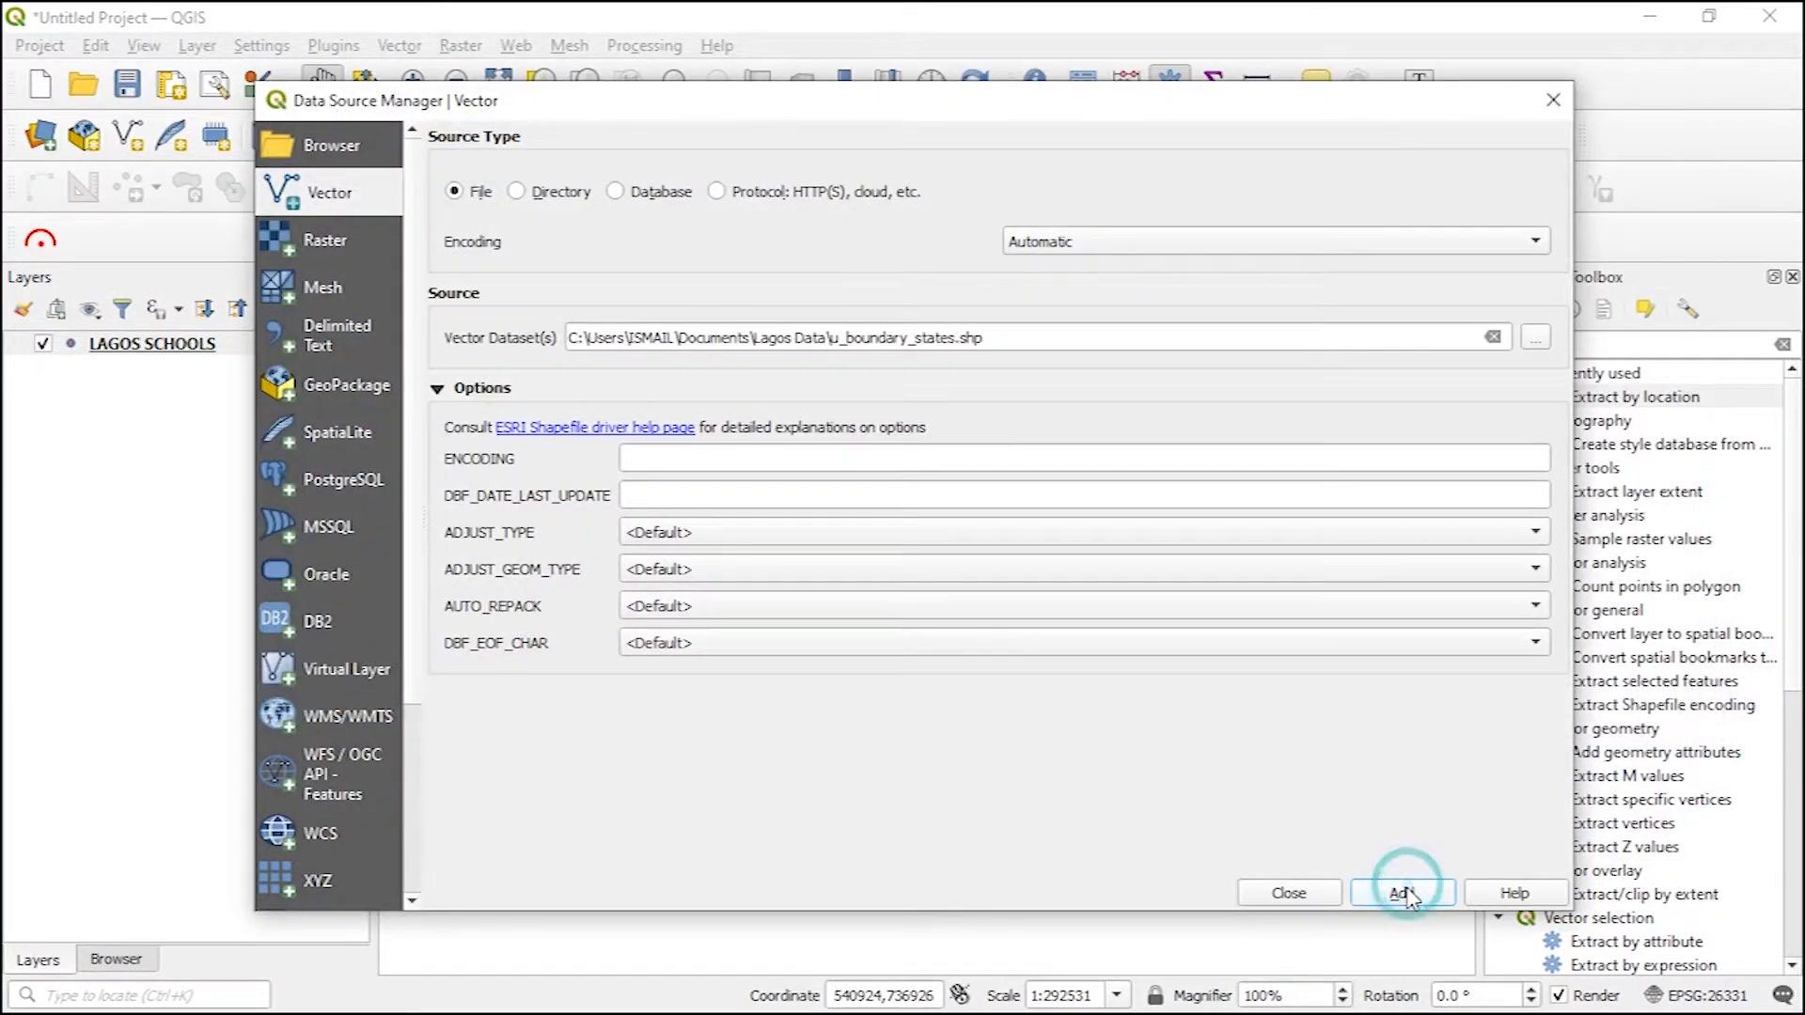
click(1311, 892)
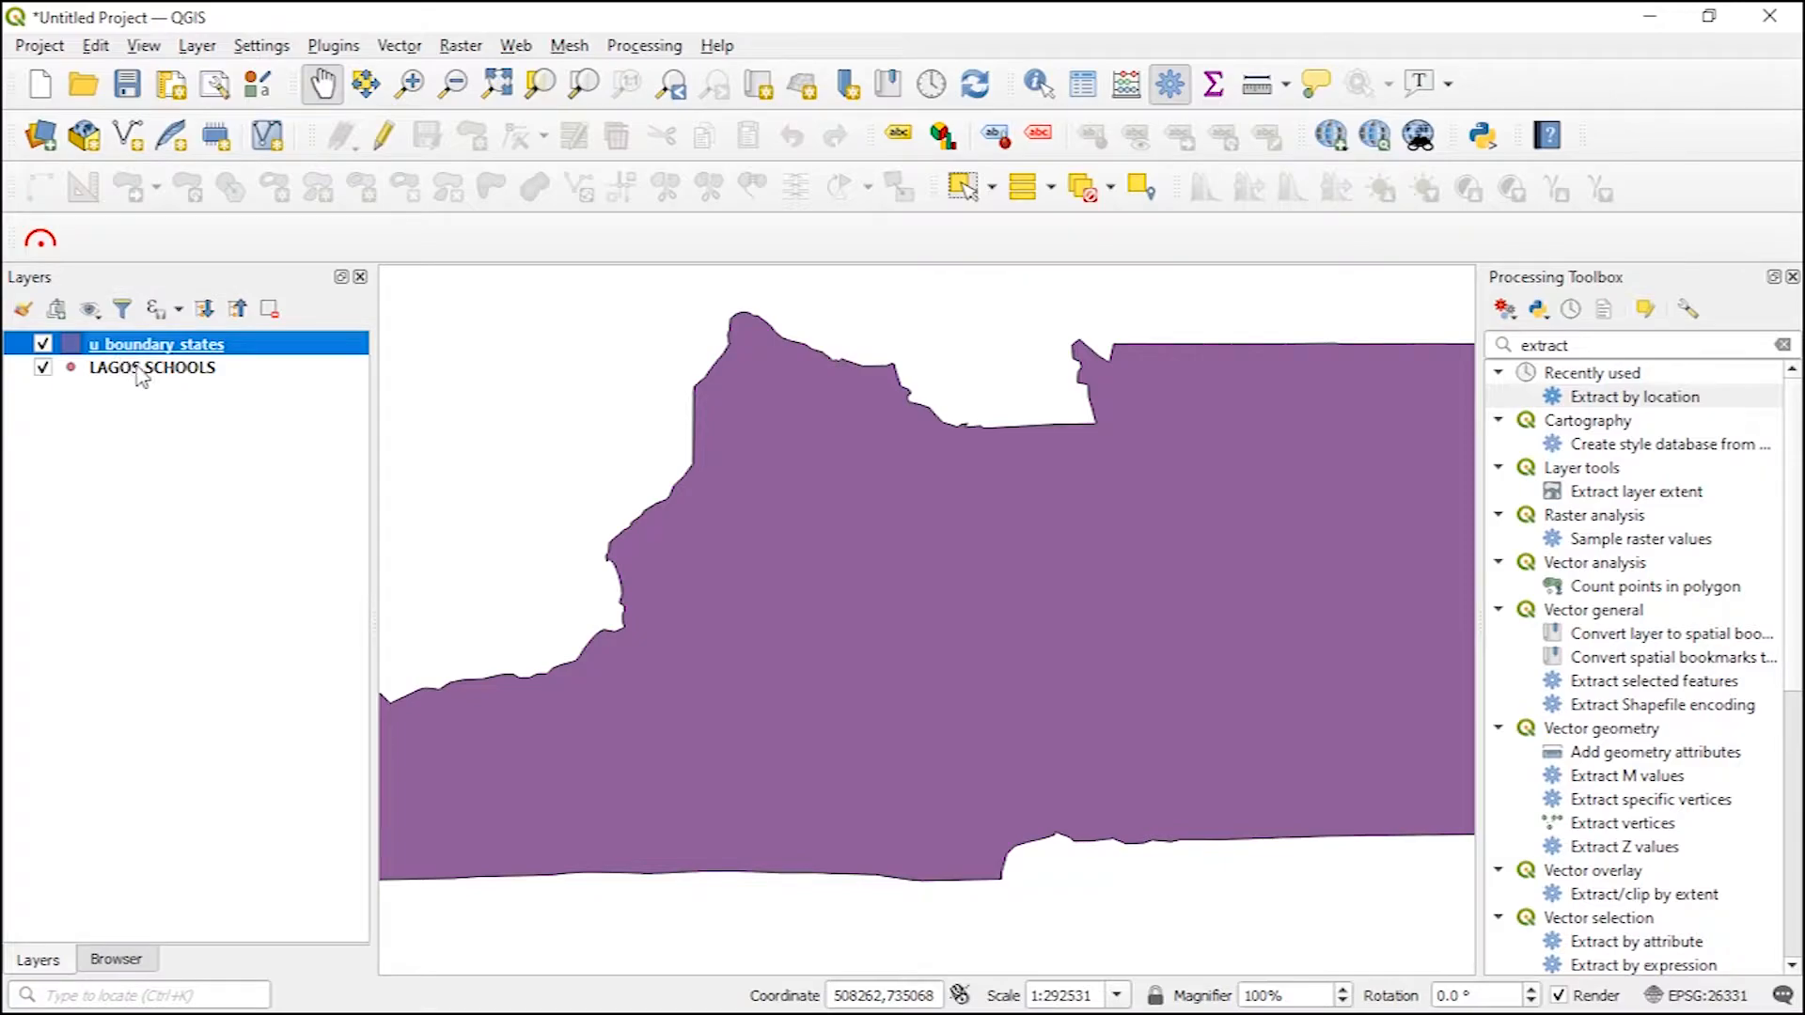
Step: Move the LAGOS SCHOOLS layer above u_boundary_states in the layer order and check the points against the state boundary
drag(126, 376, 134, 339)
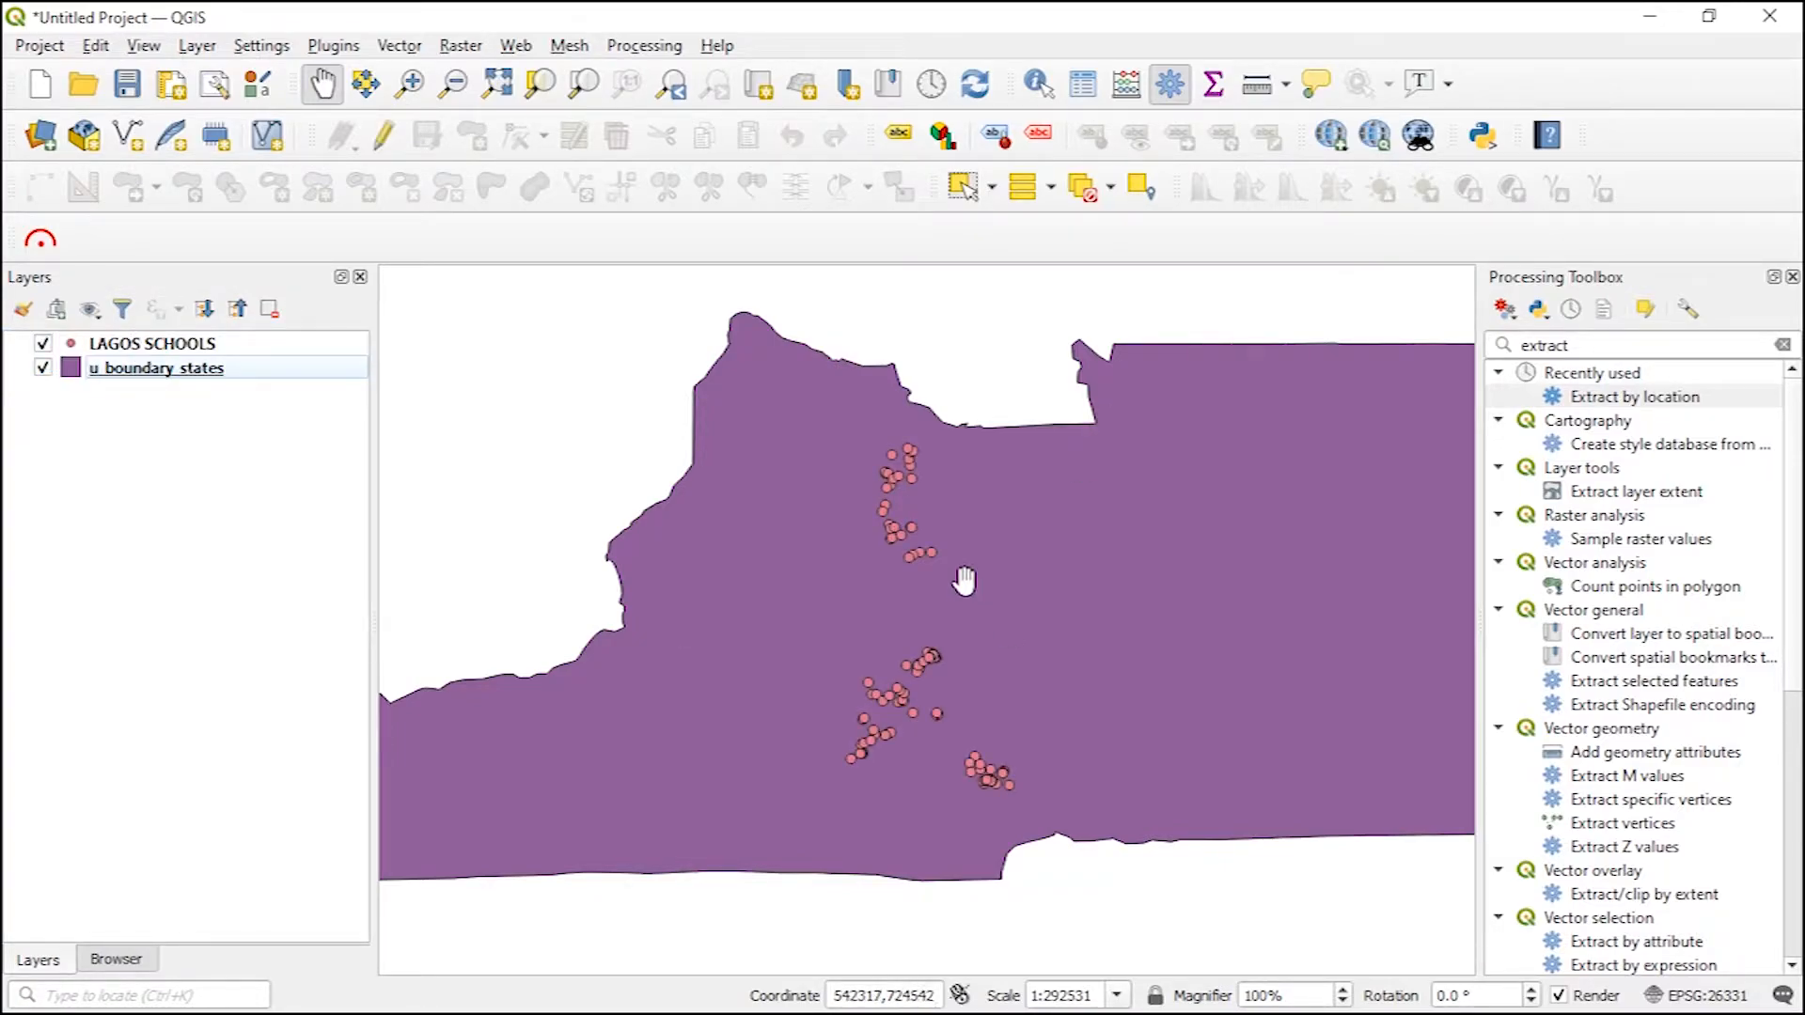
scroll(970, 555, down, 1)
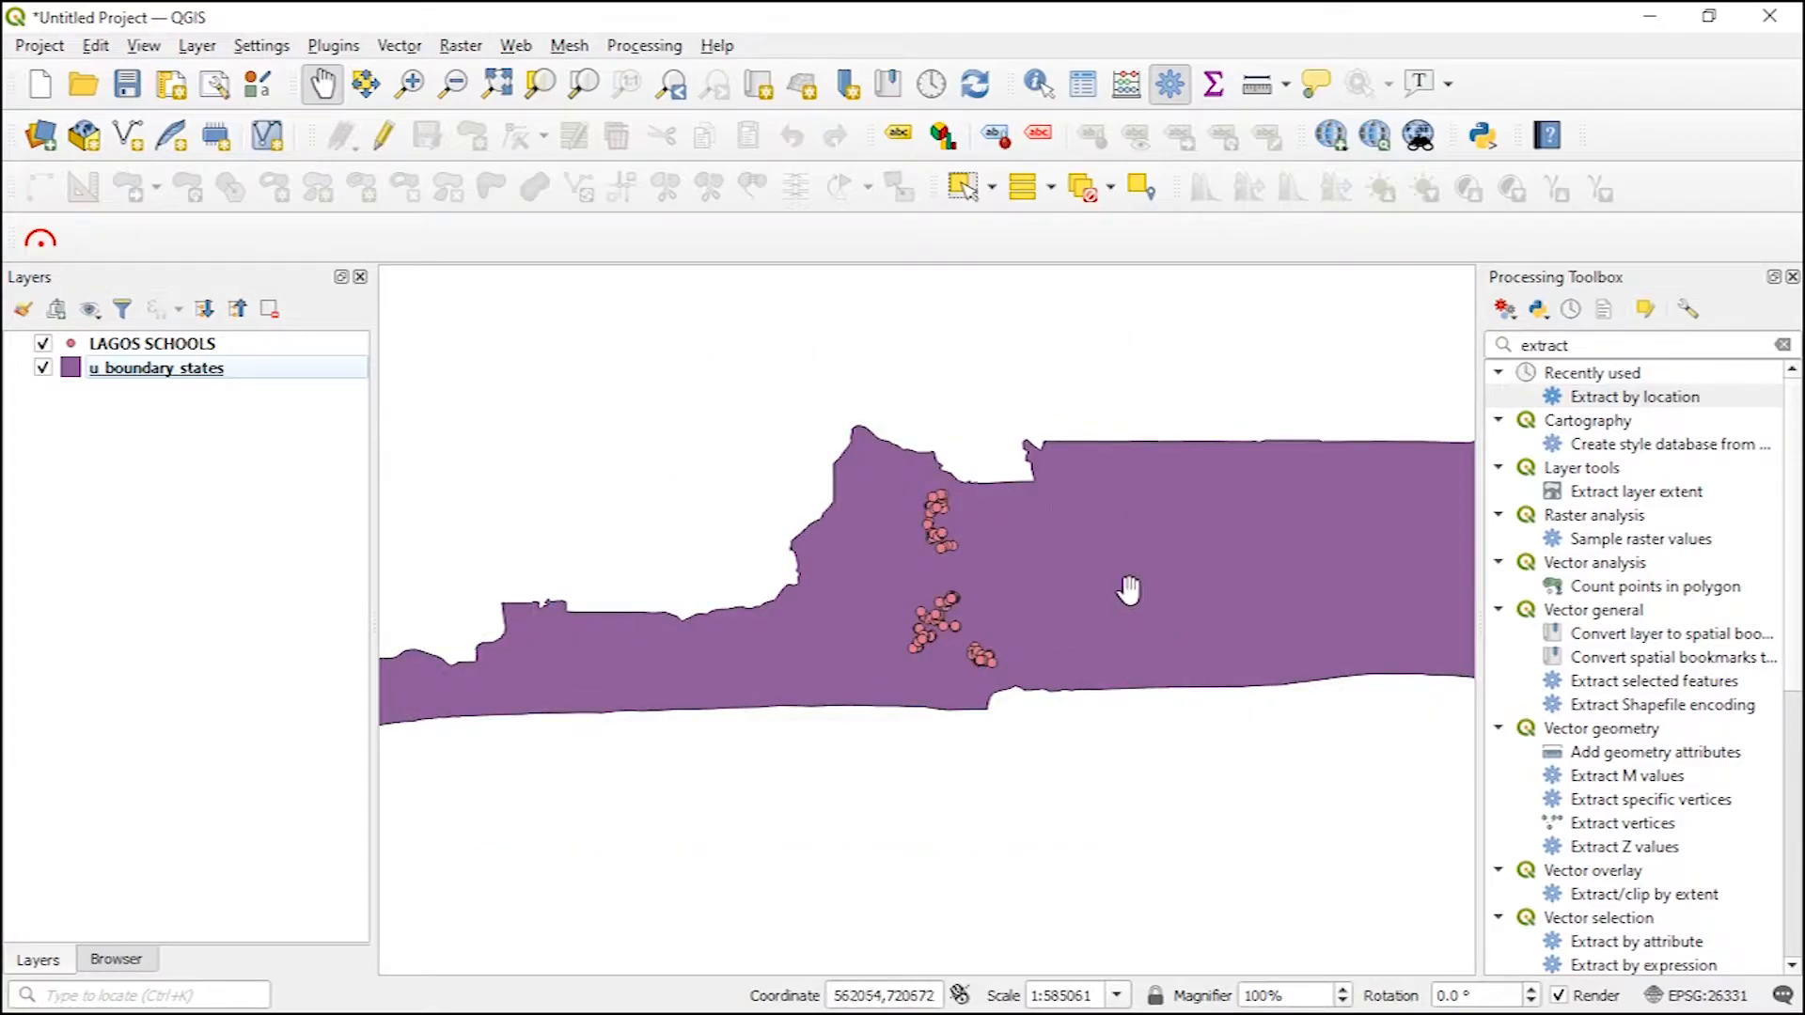
scroll(1133, 589, down, 1)
drag(1260, 567, 1063, 583)
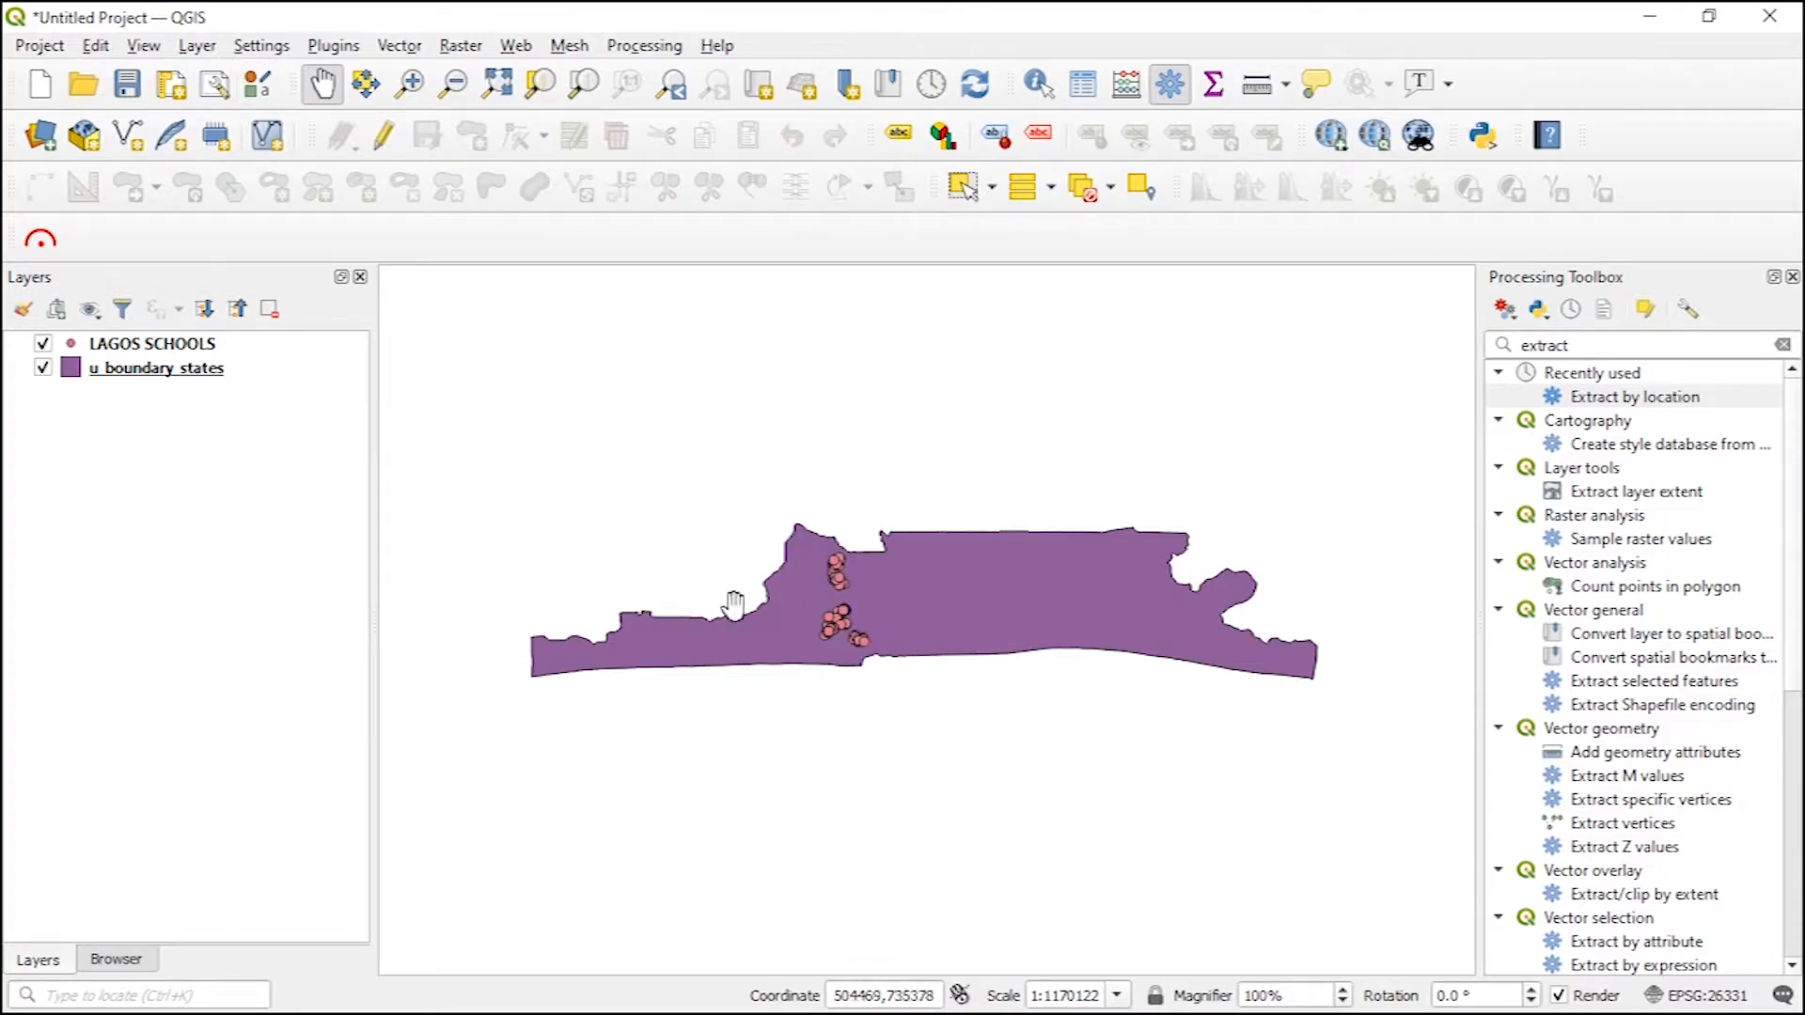
scroll(849, 572, up, 1)
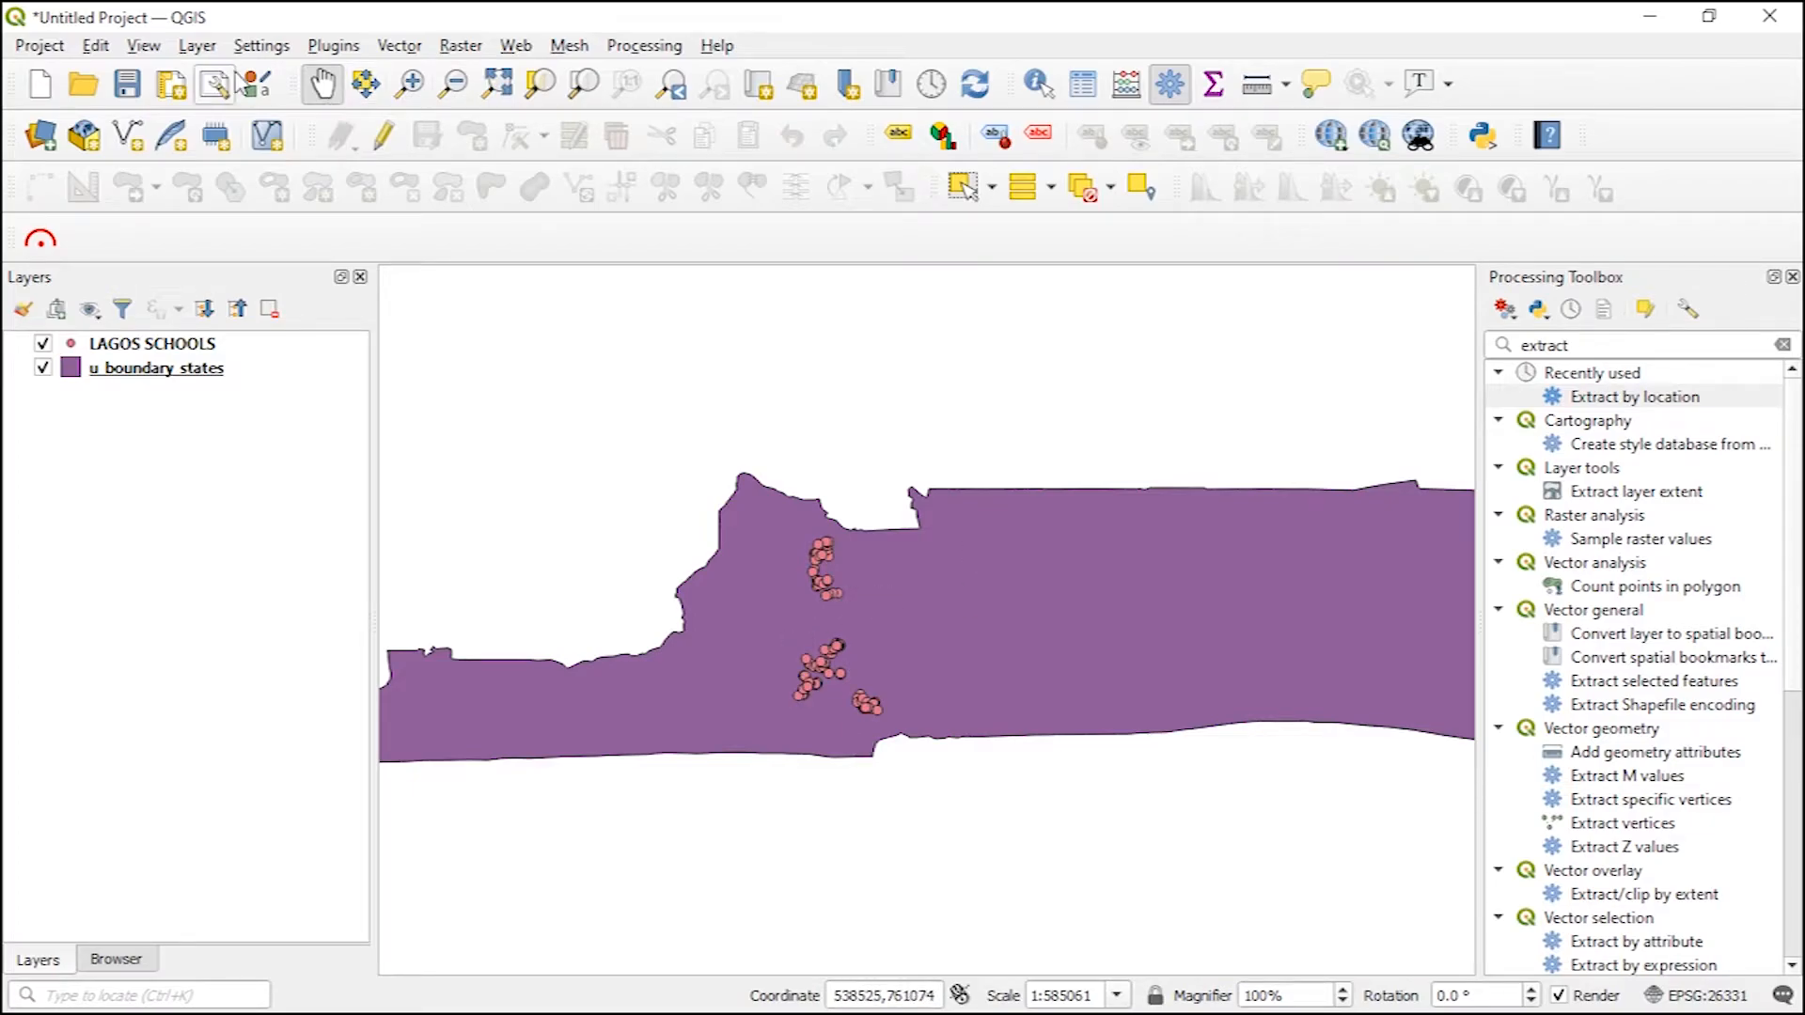
Step: Add the u_boundary_lgas shapefile from the Lagos Data folder as another vector layer and close the data source dialog
click(197, 46)
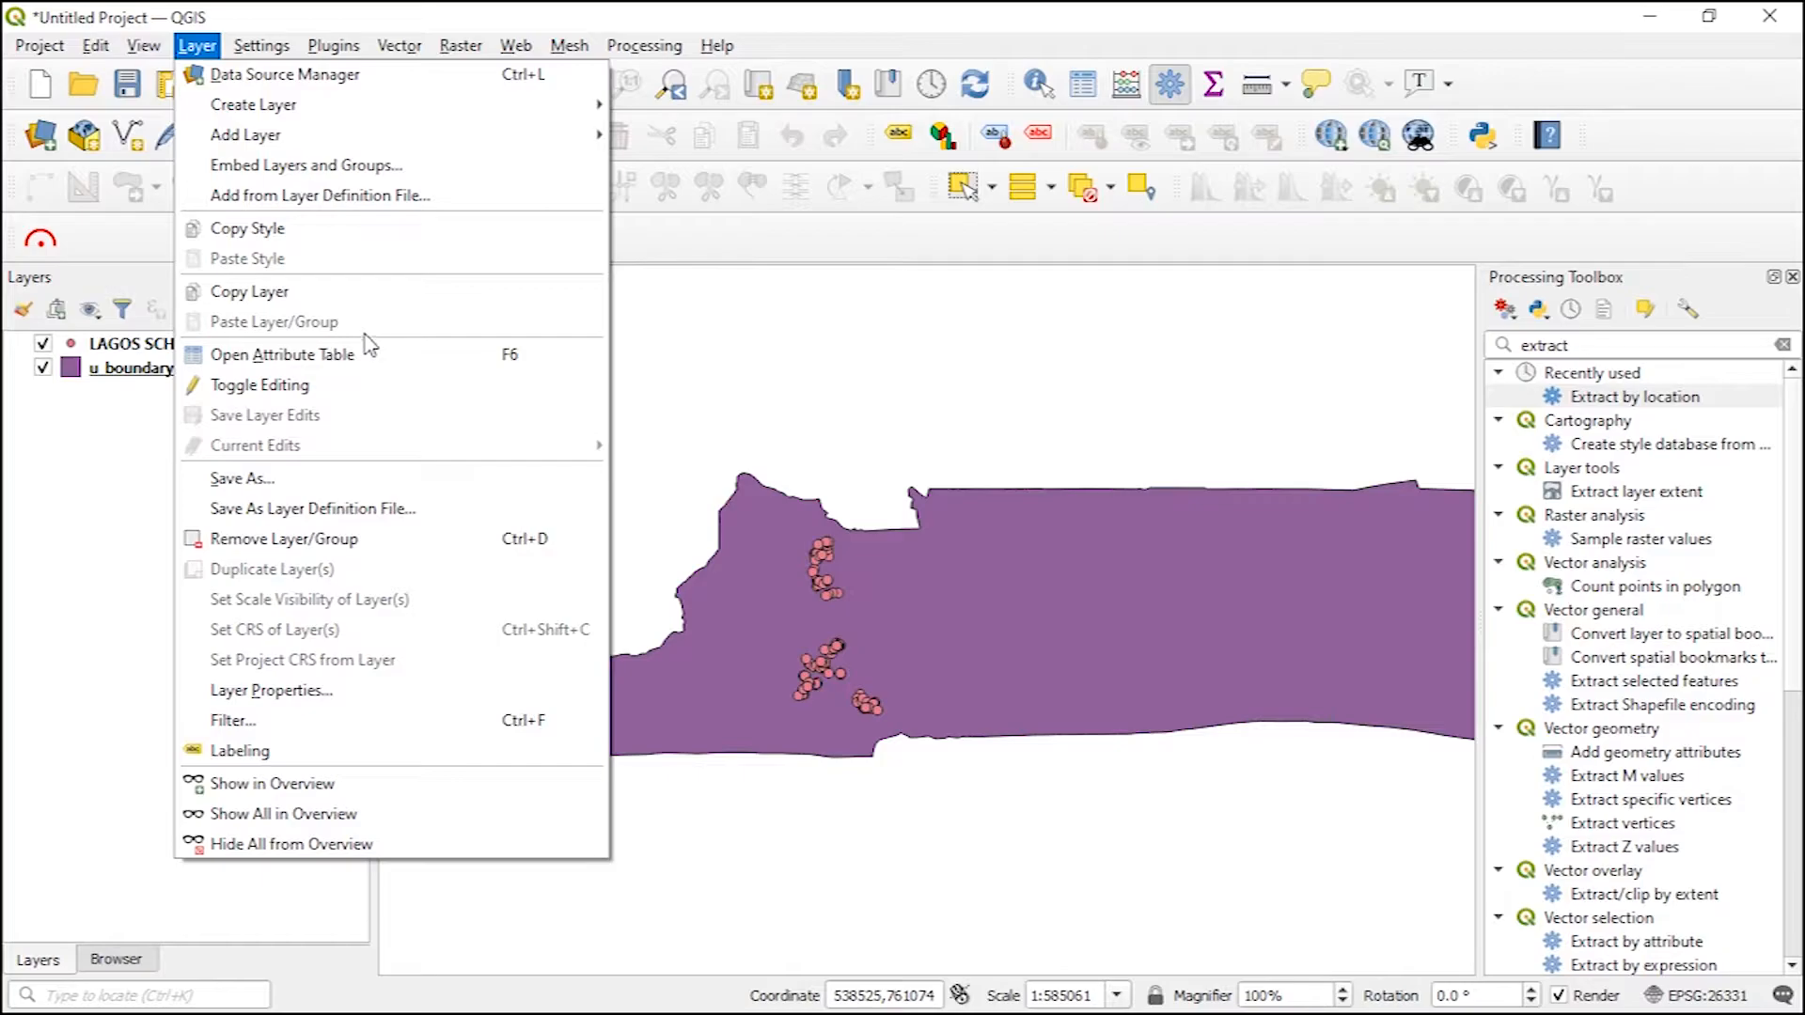
mouse_move(235, 134)
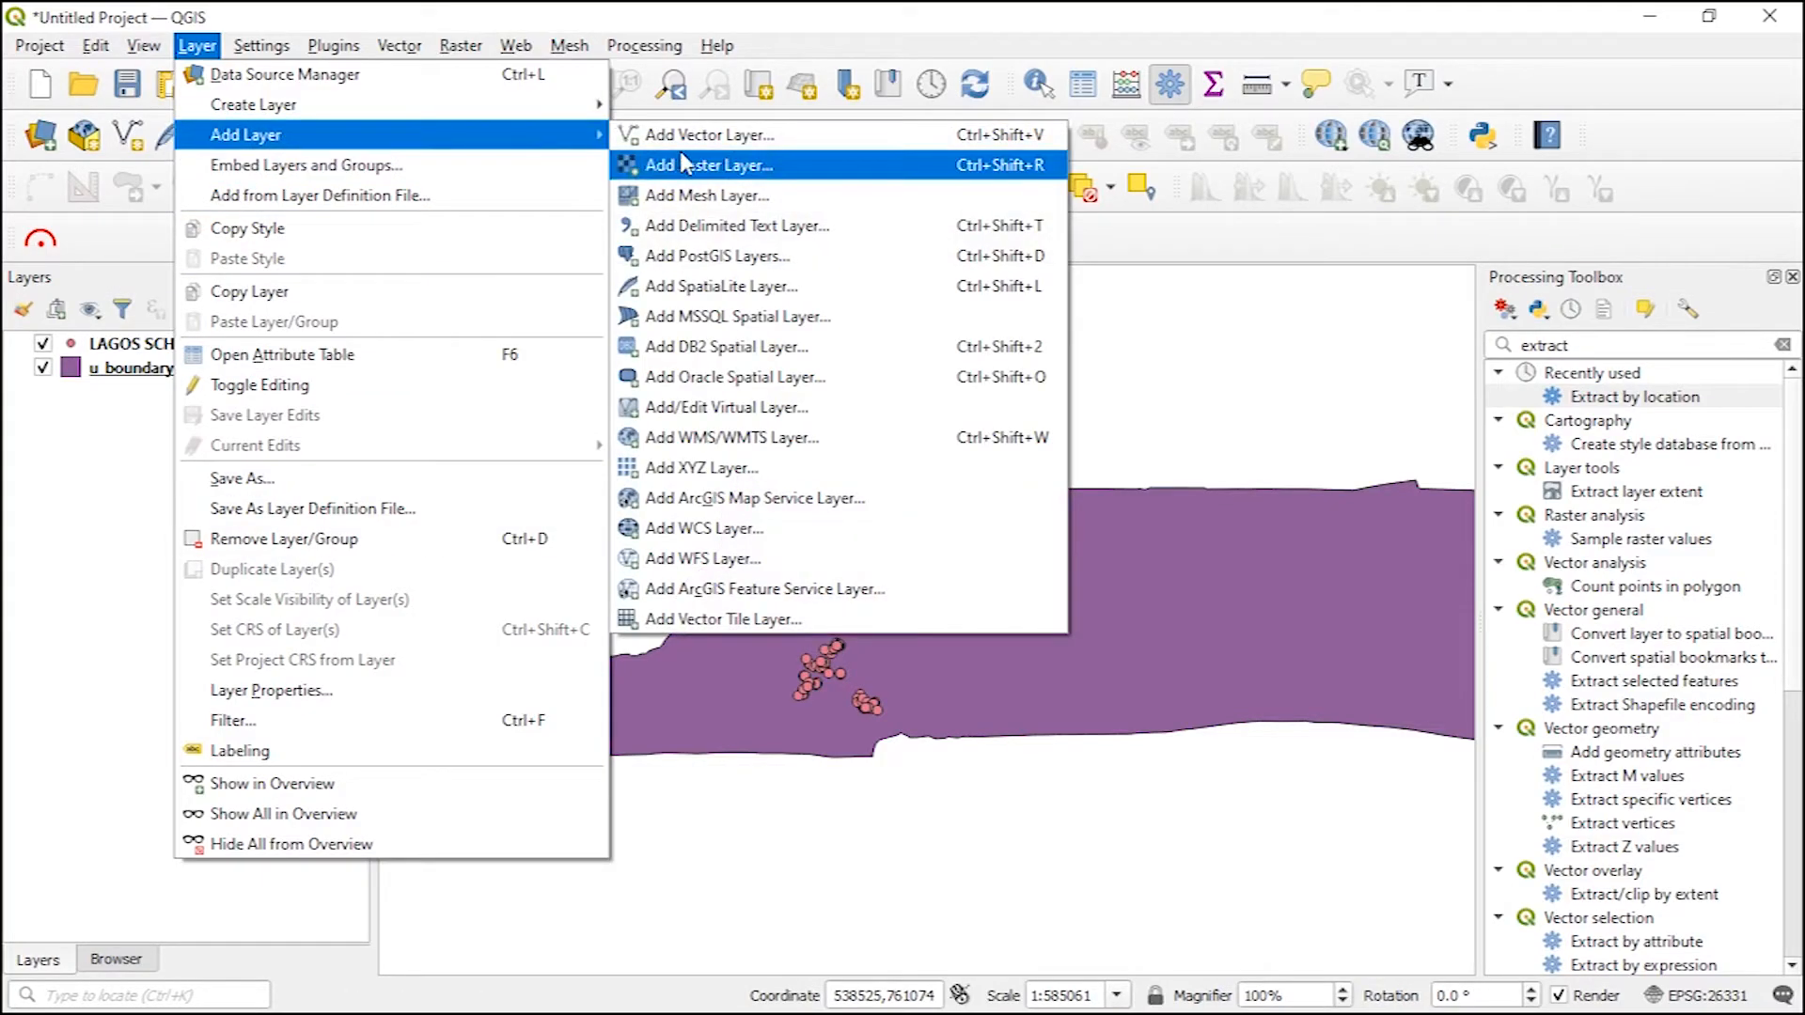
click(693, 134)
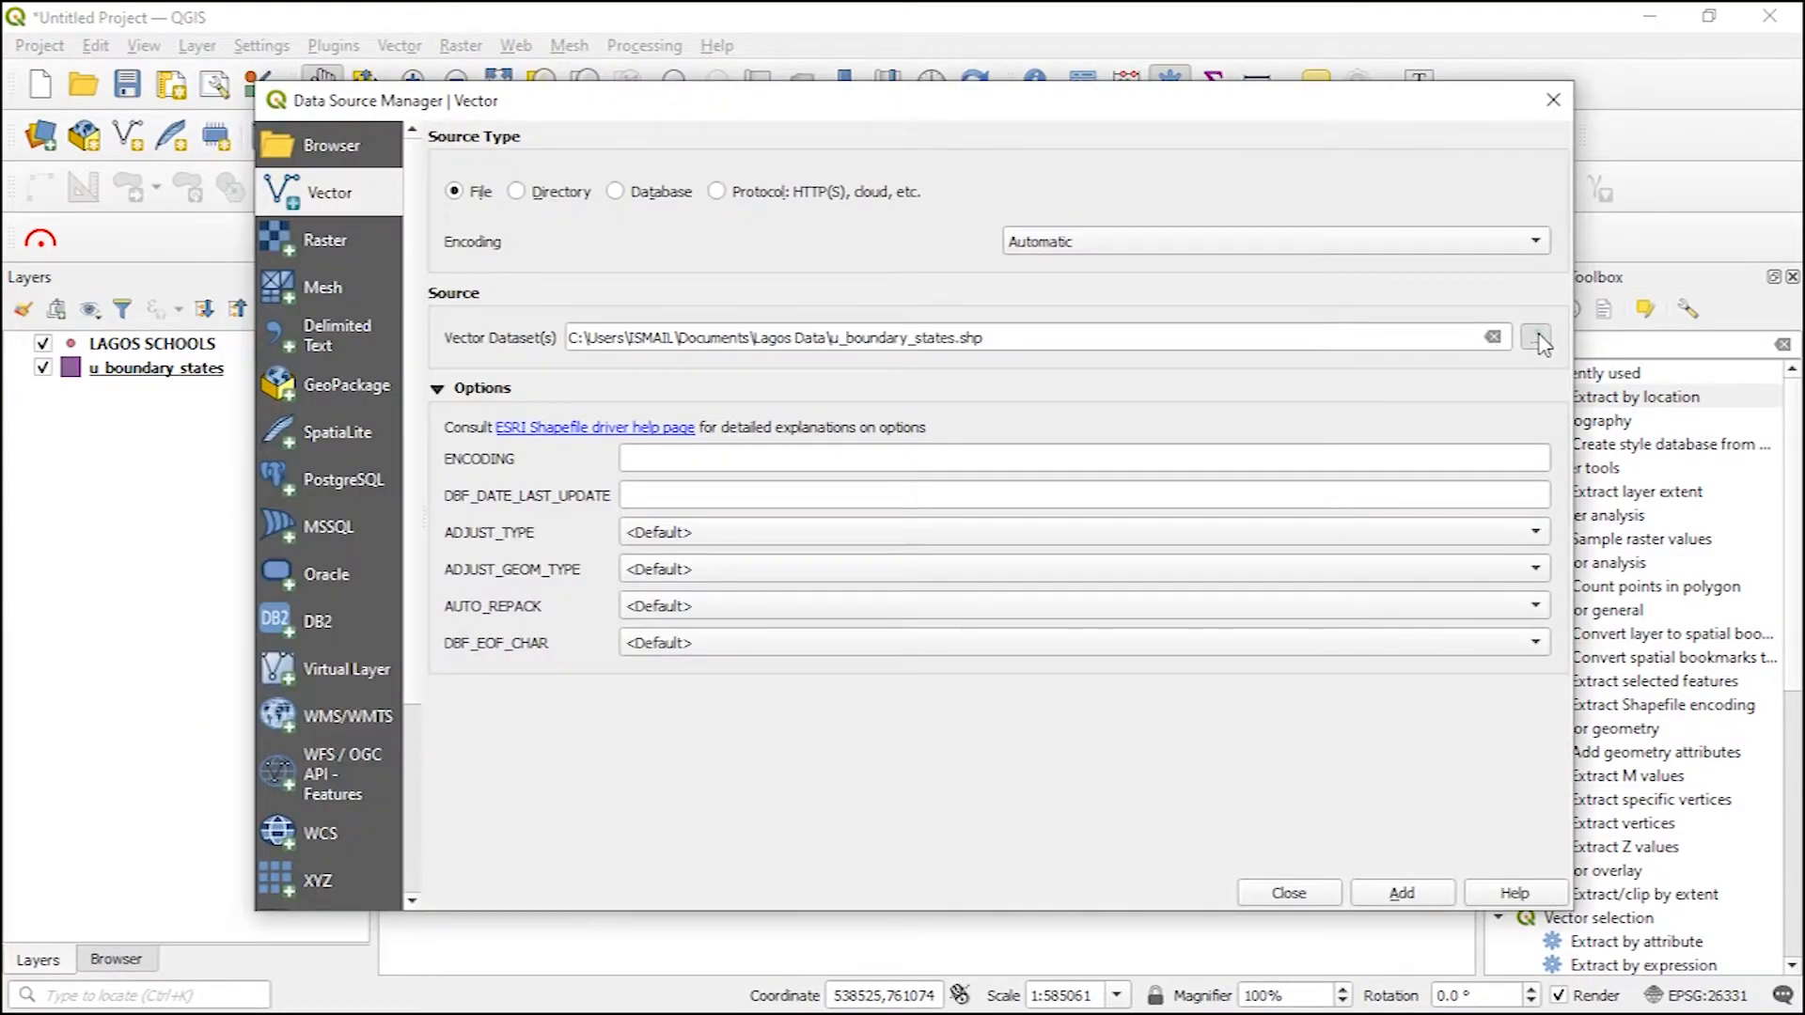
click(1535, 337)
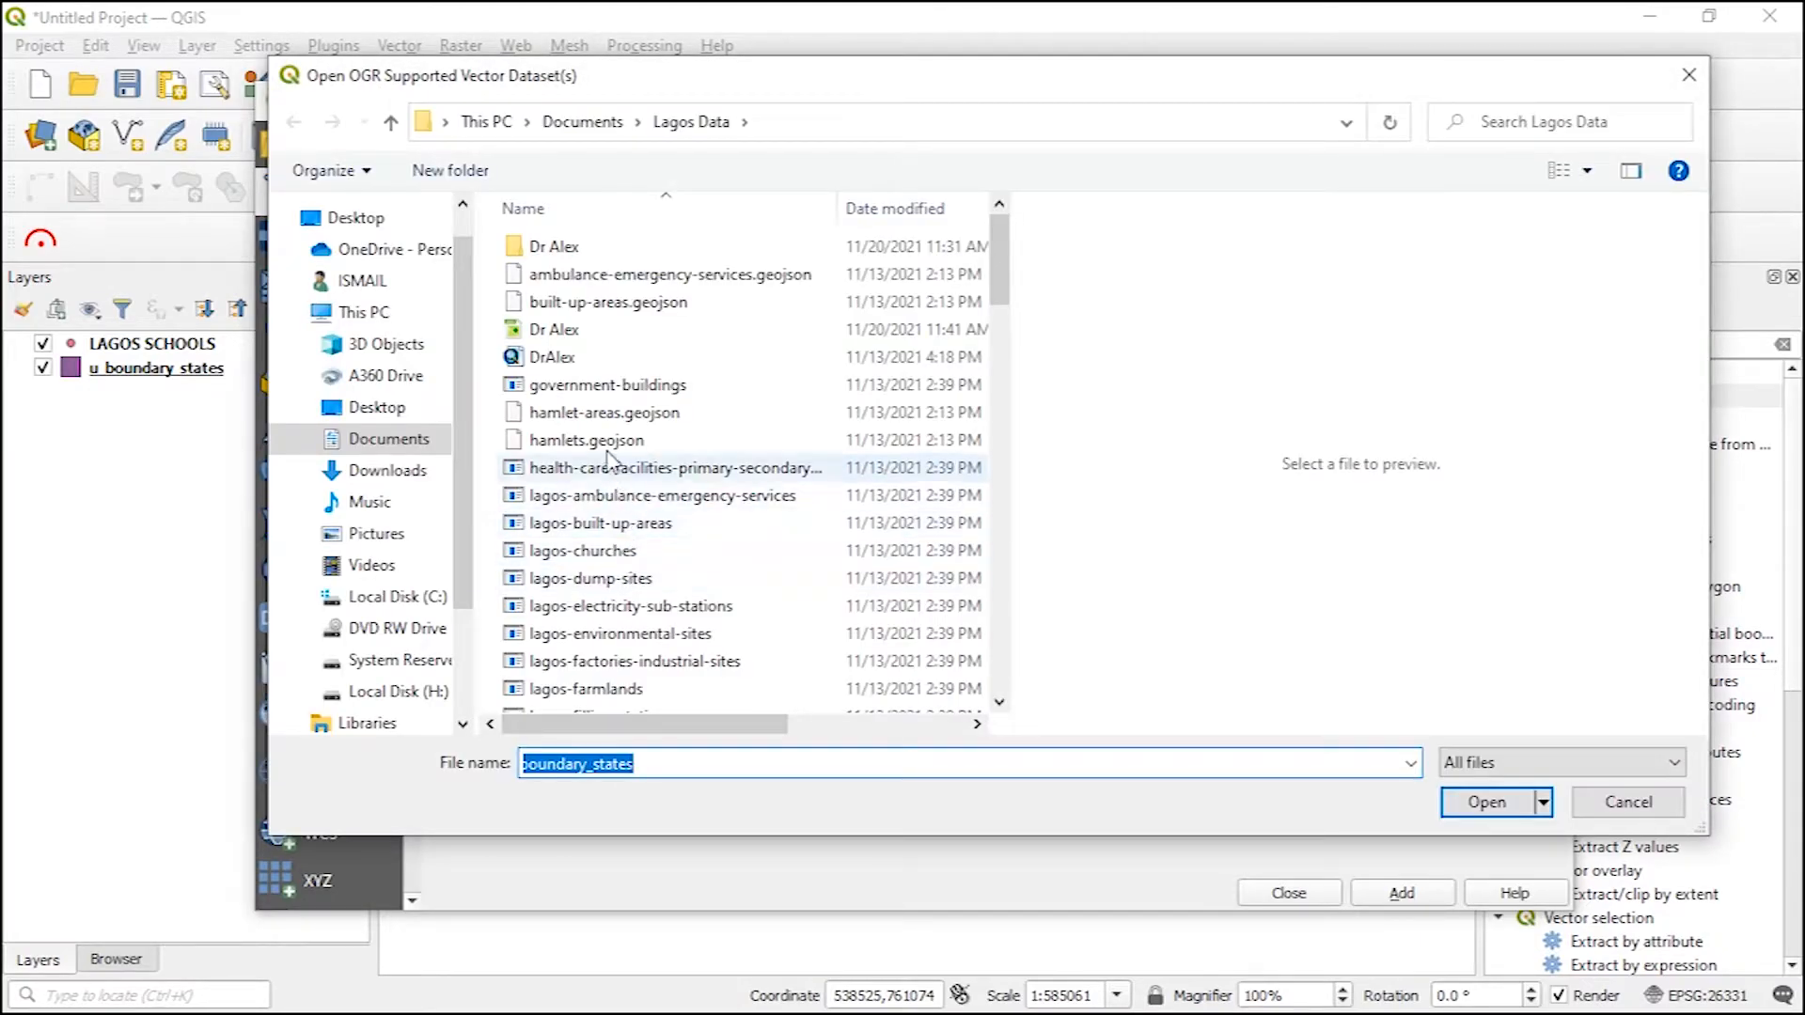
scroll(583, 442, down, 4)
scroll(585, 480, down, 11)
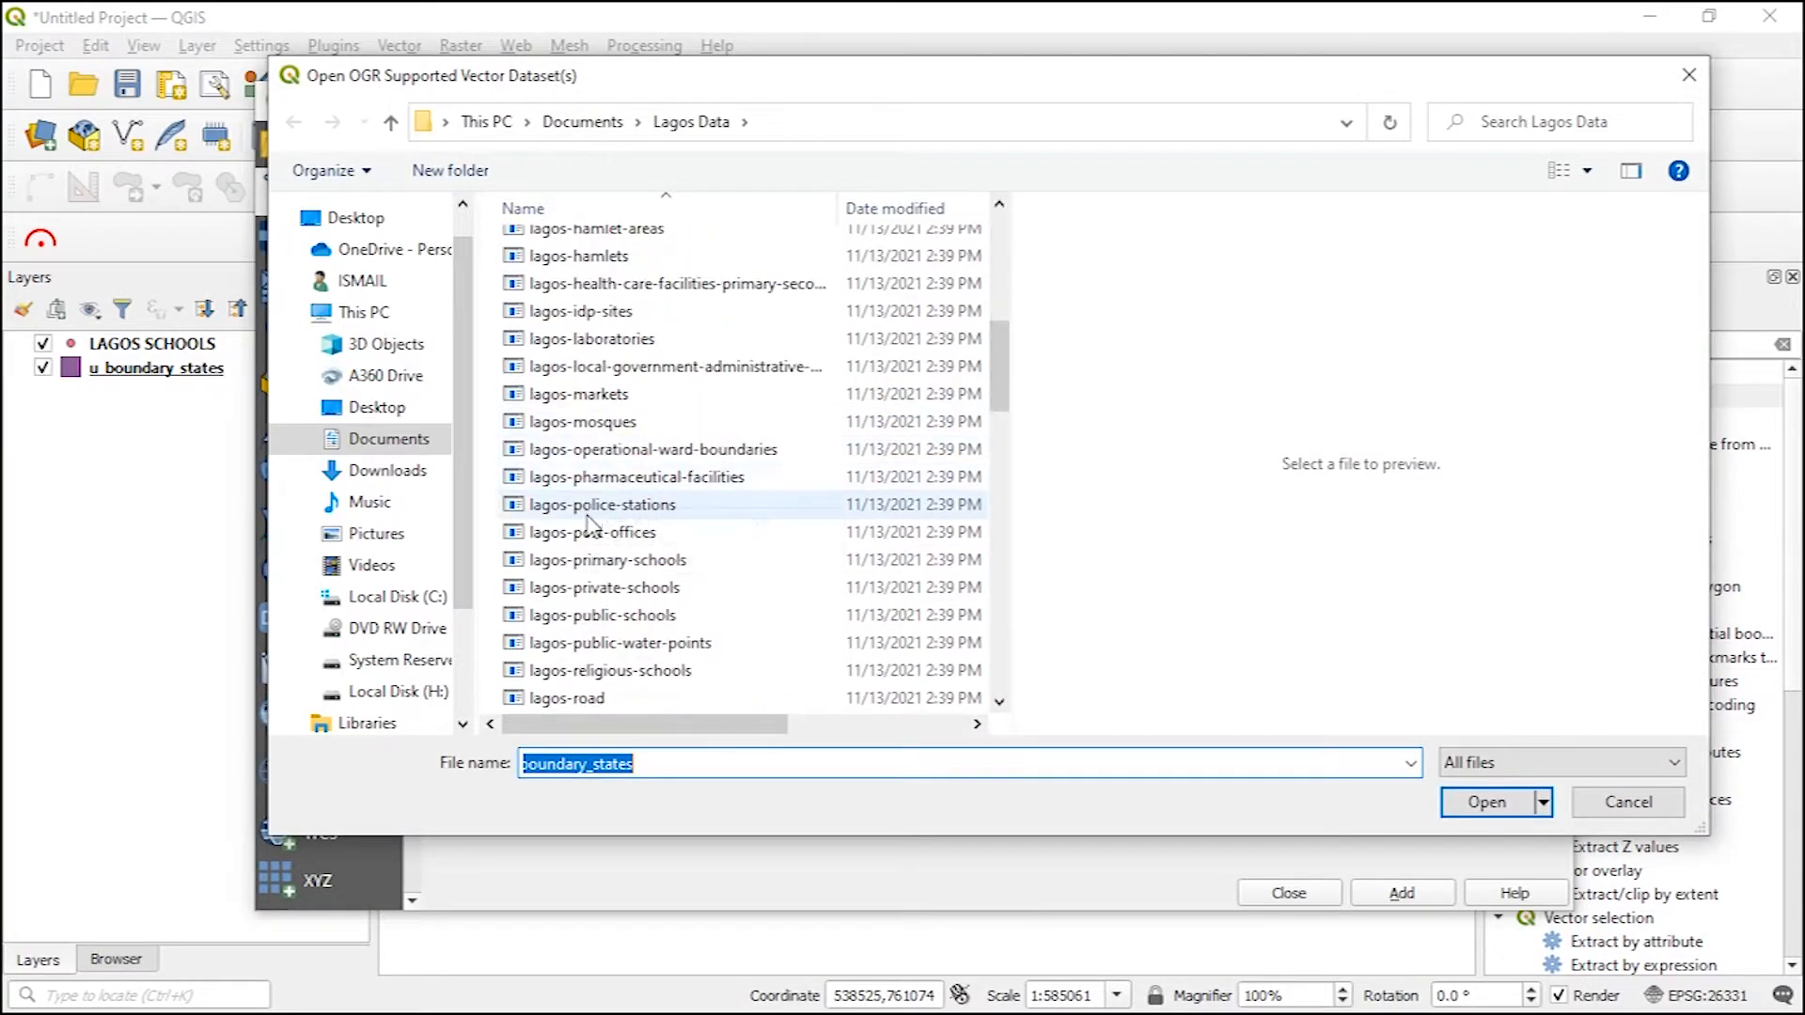
scroll(598, 592, down, 3)
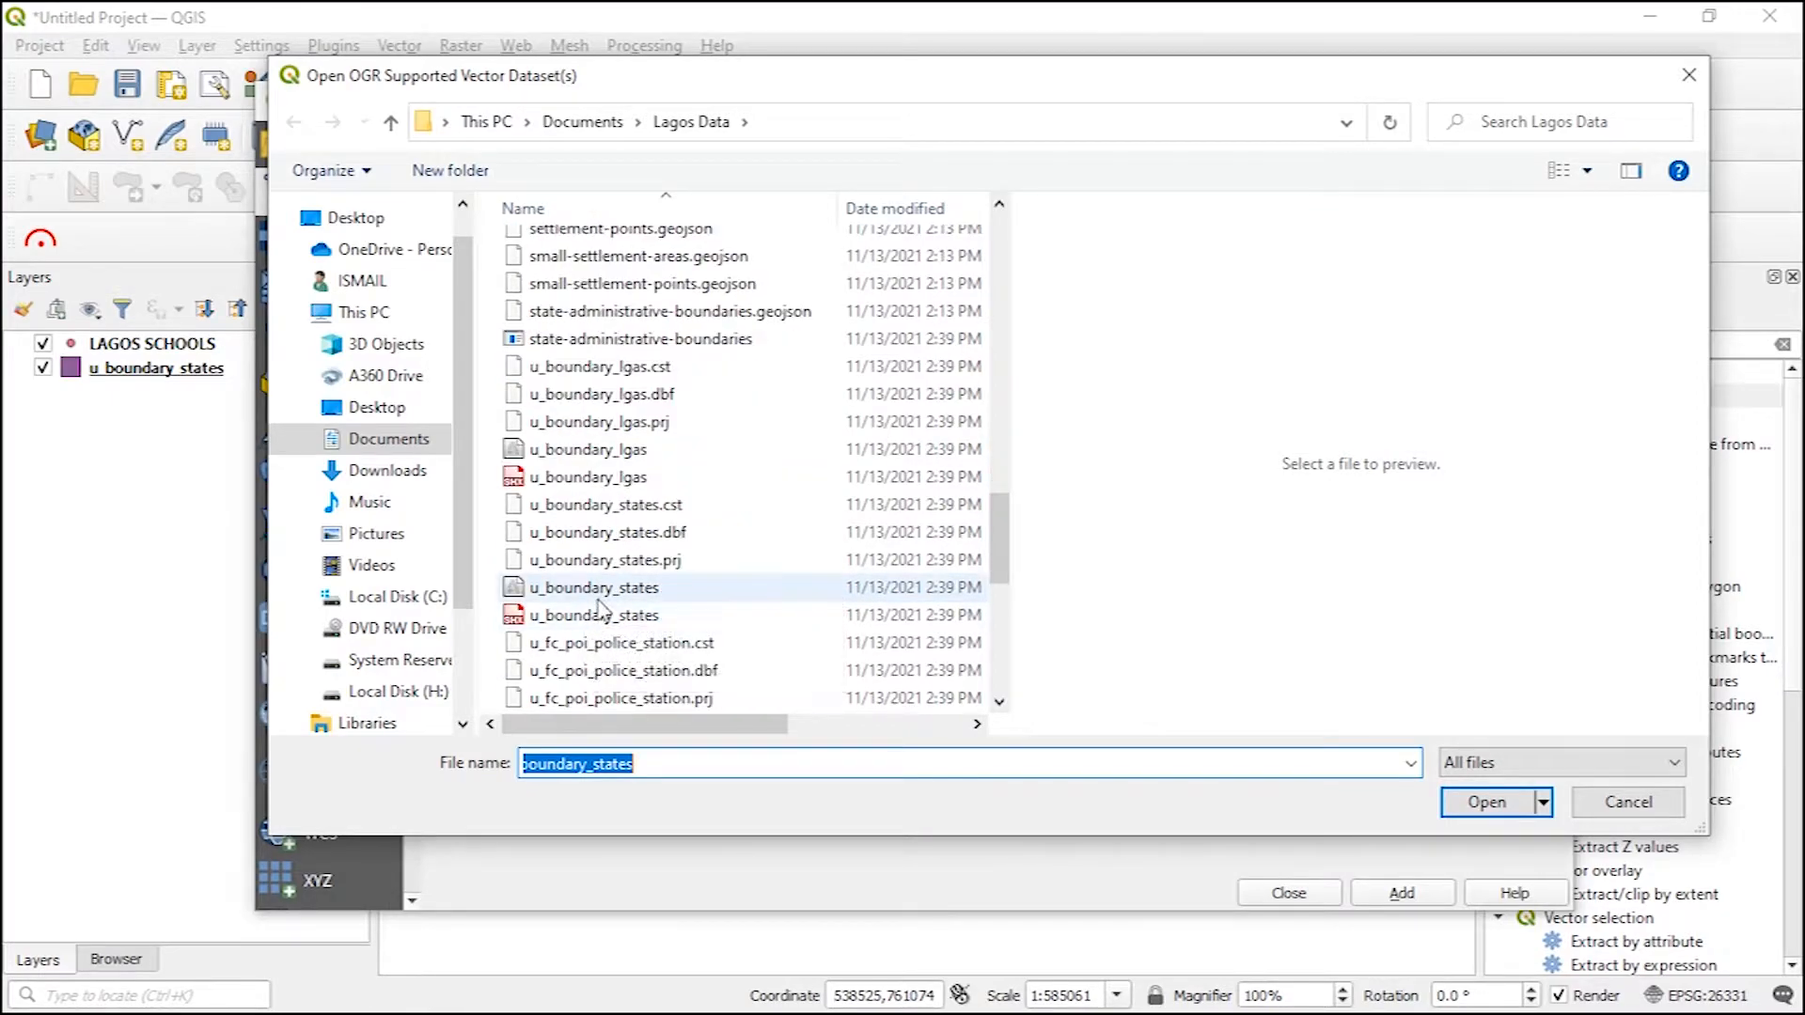
click(583, 450)
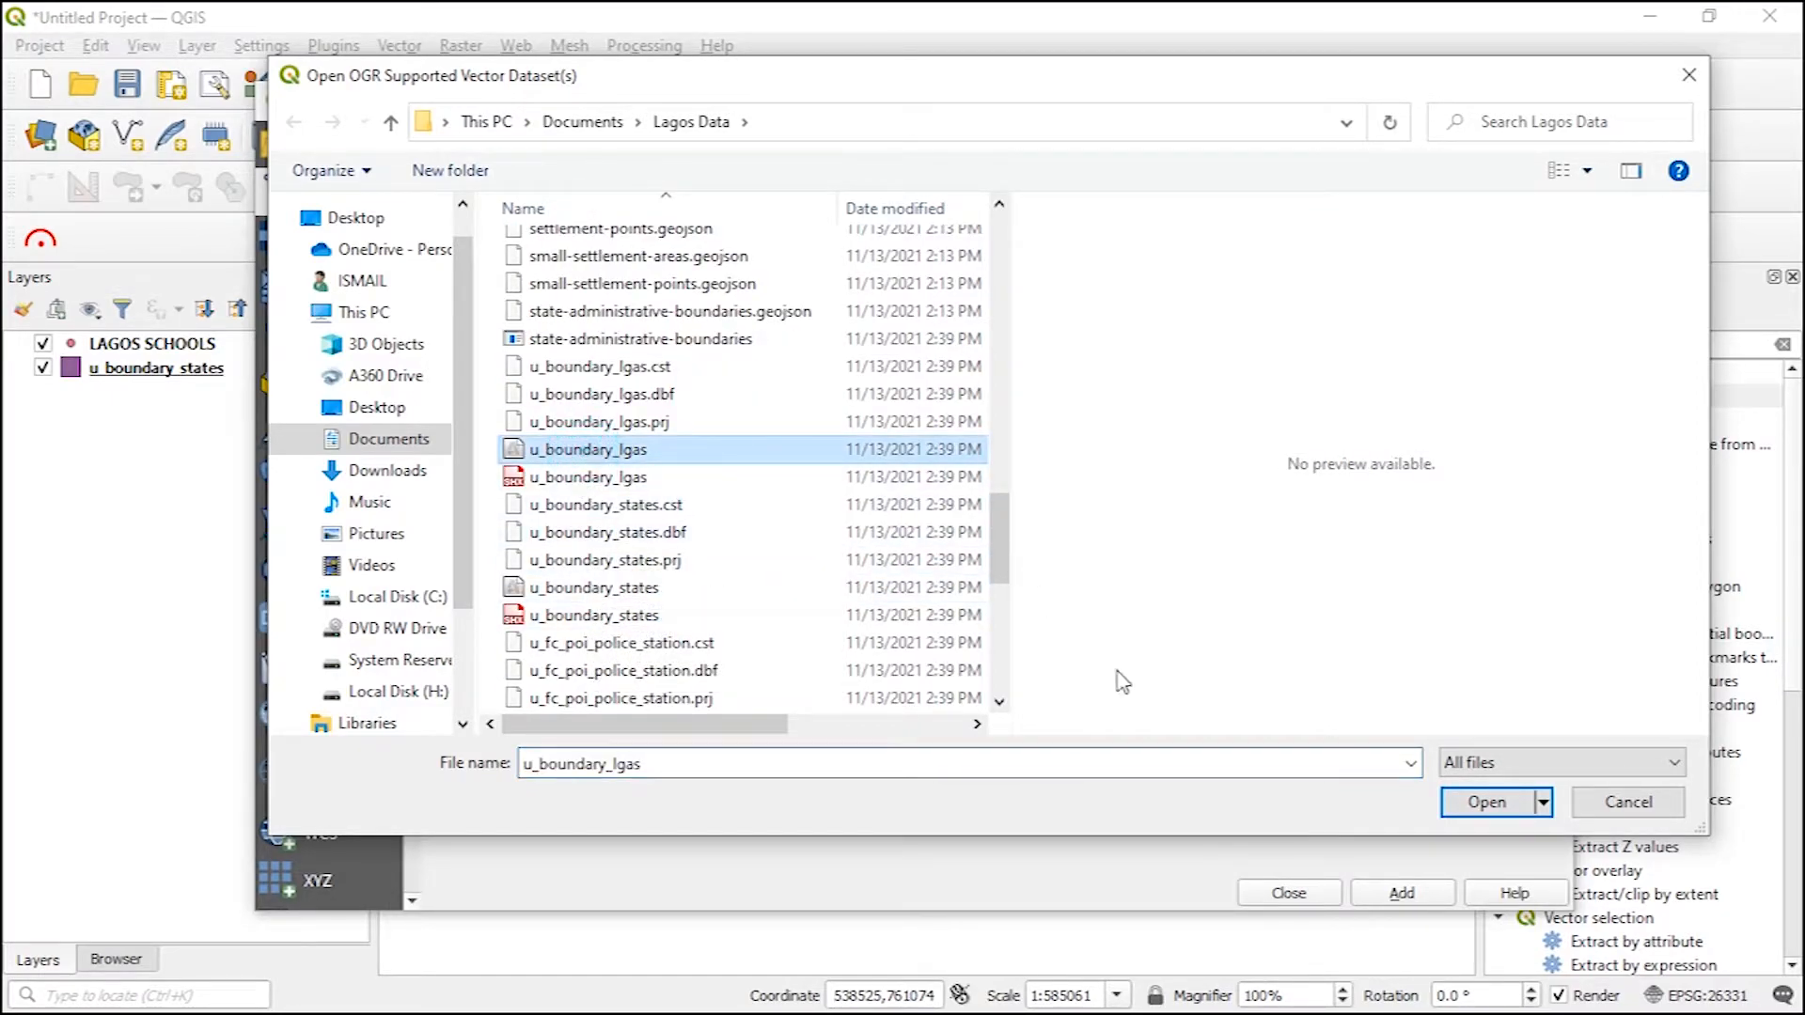
click(1502, 822)
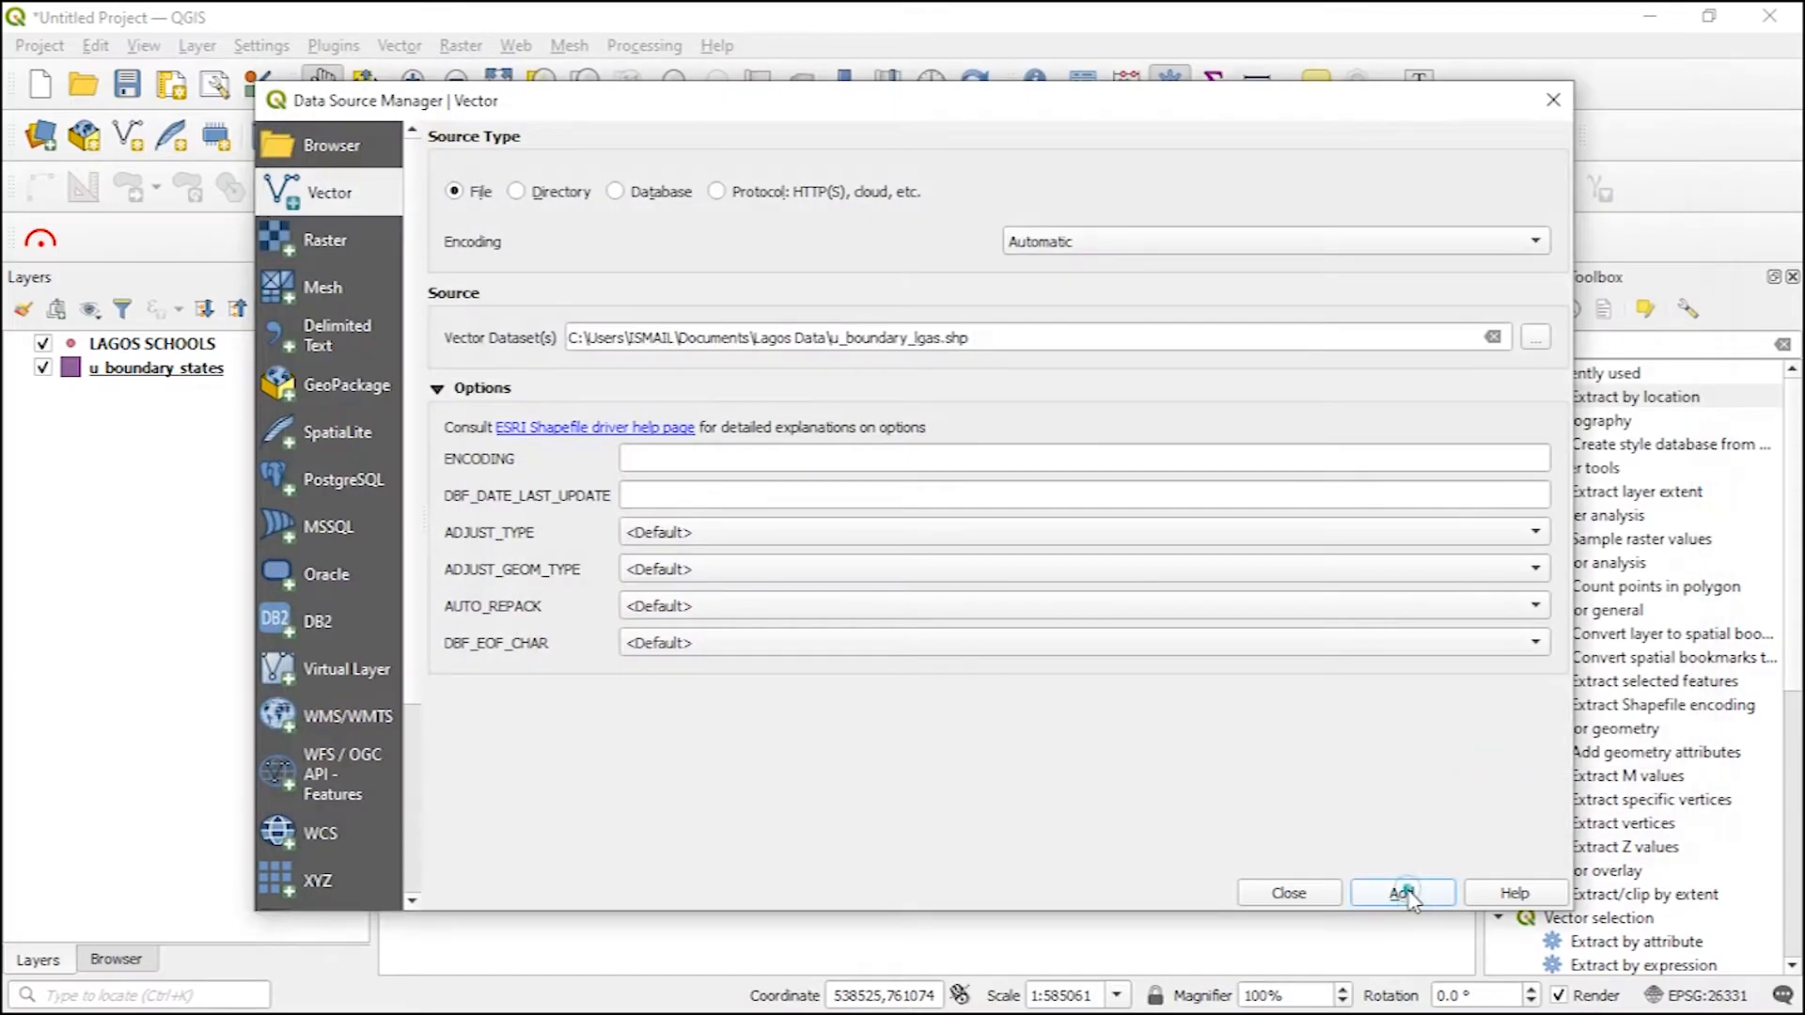
click(1399, 893)
click(1288, 894)
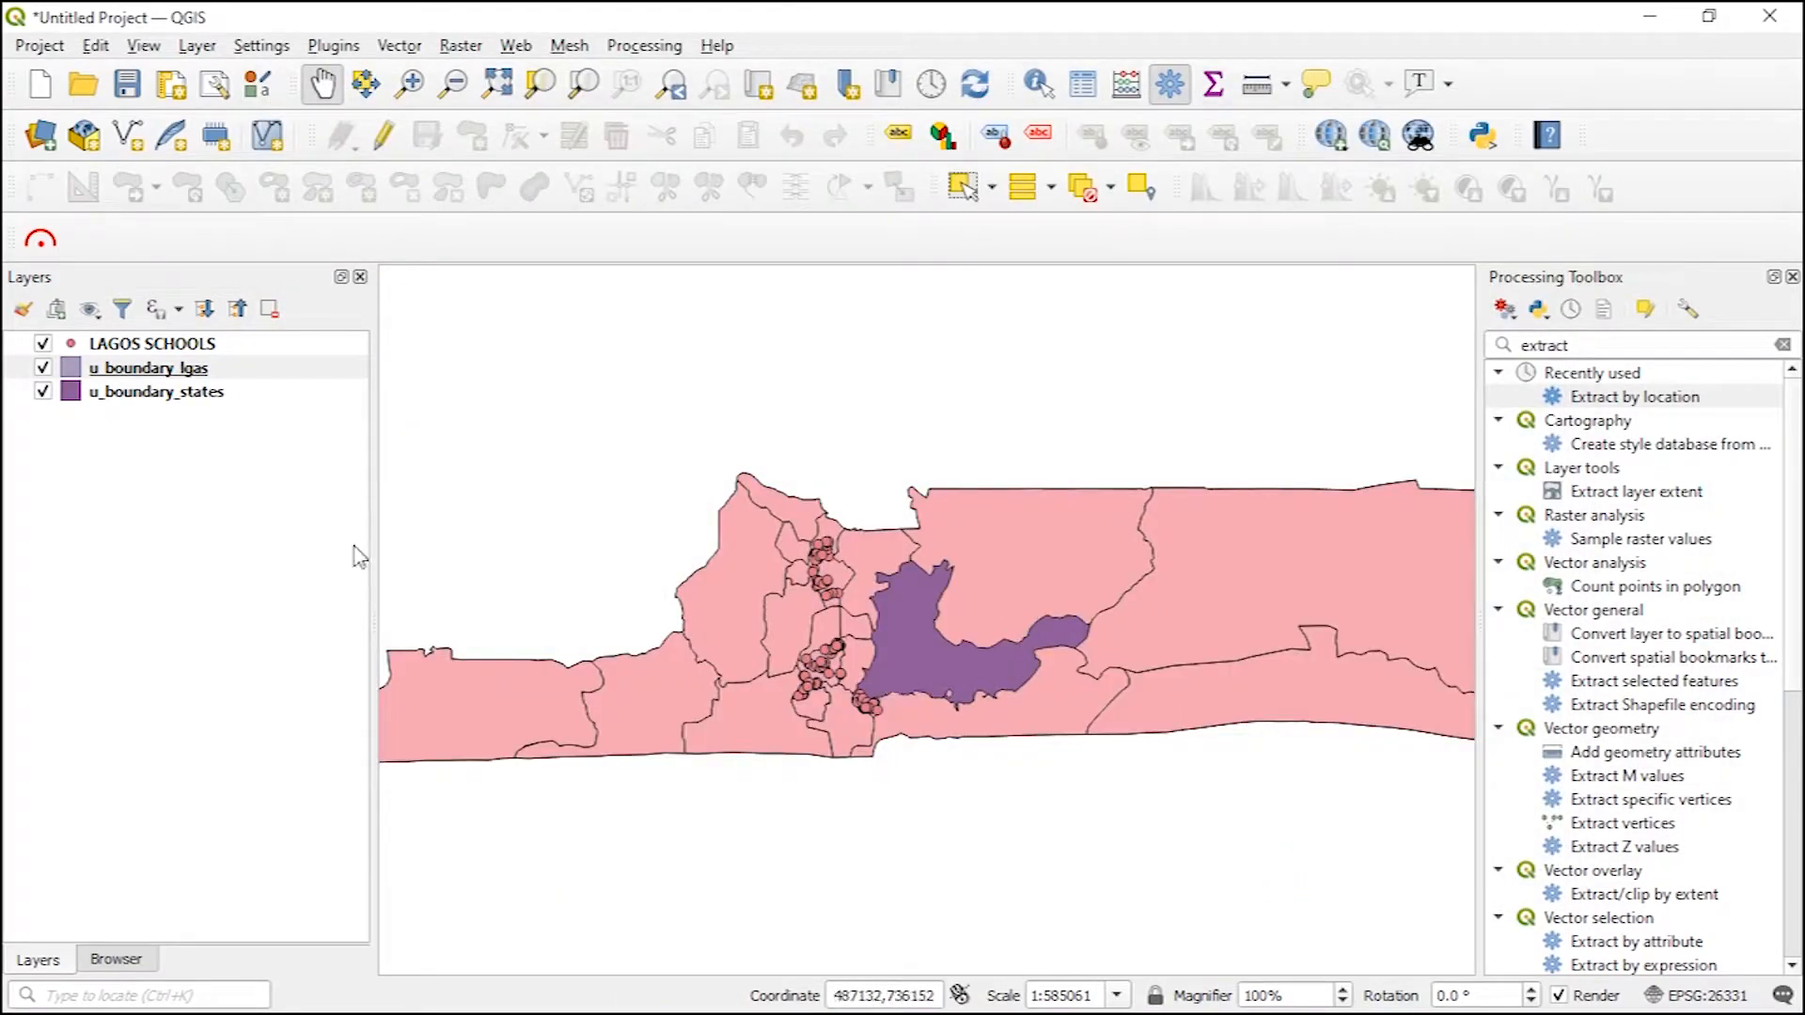
Step: Hide the u_boundary_states layer and check the school points against the local government boundaries
click(43, 392)
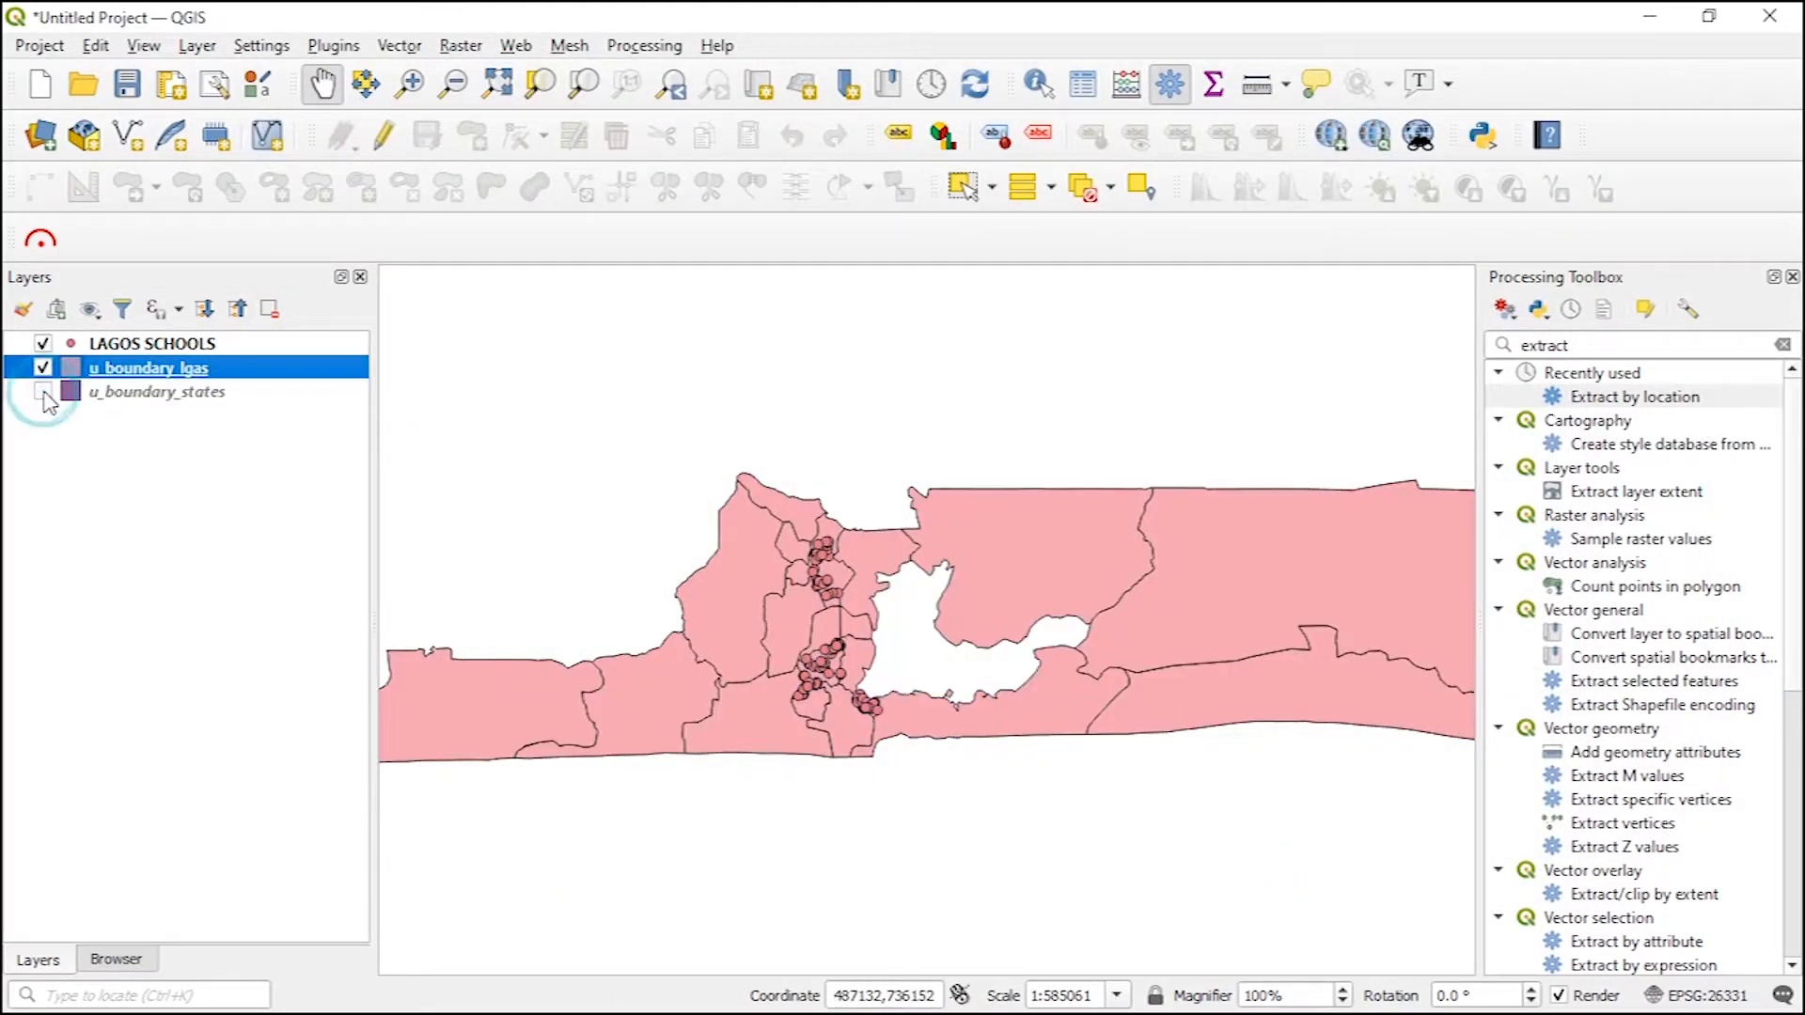
scroll(826, 569, up, 2)
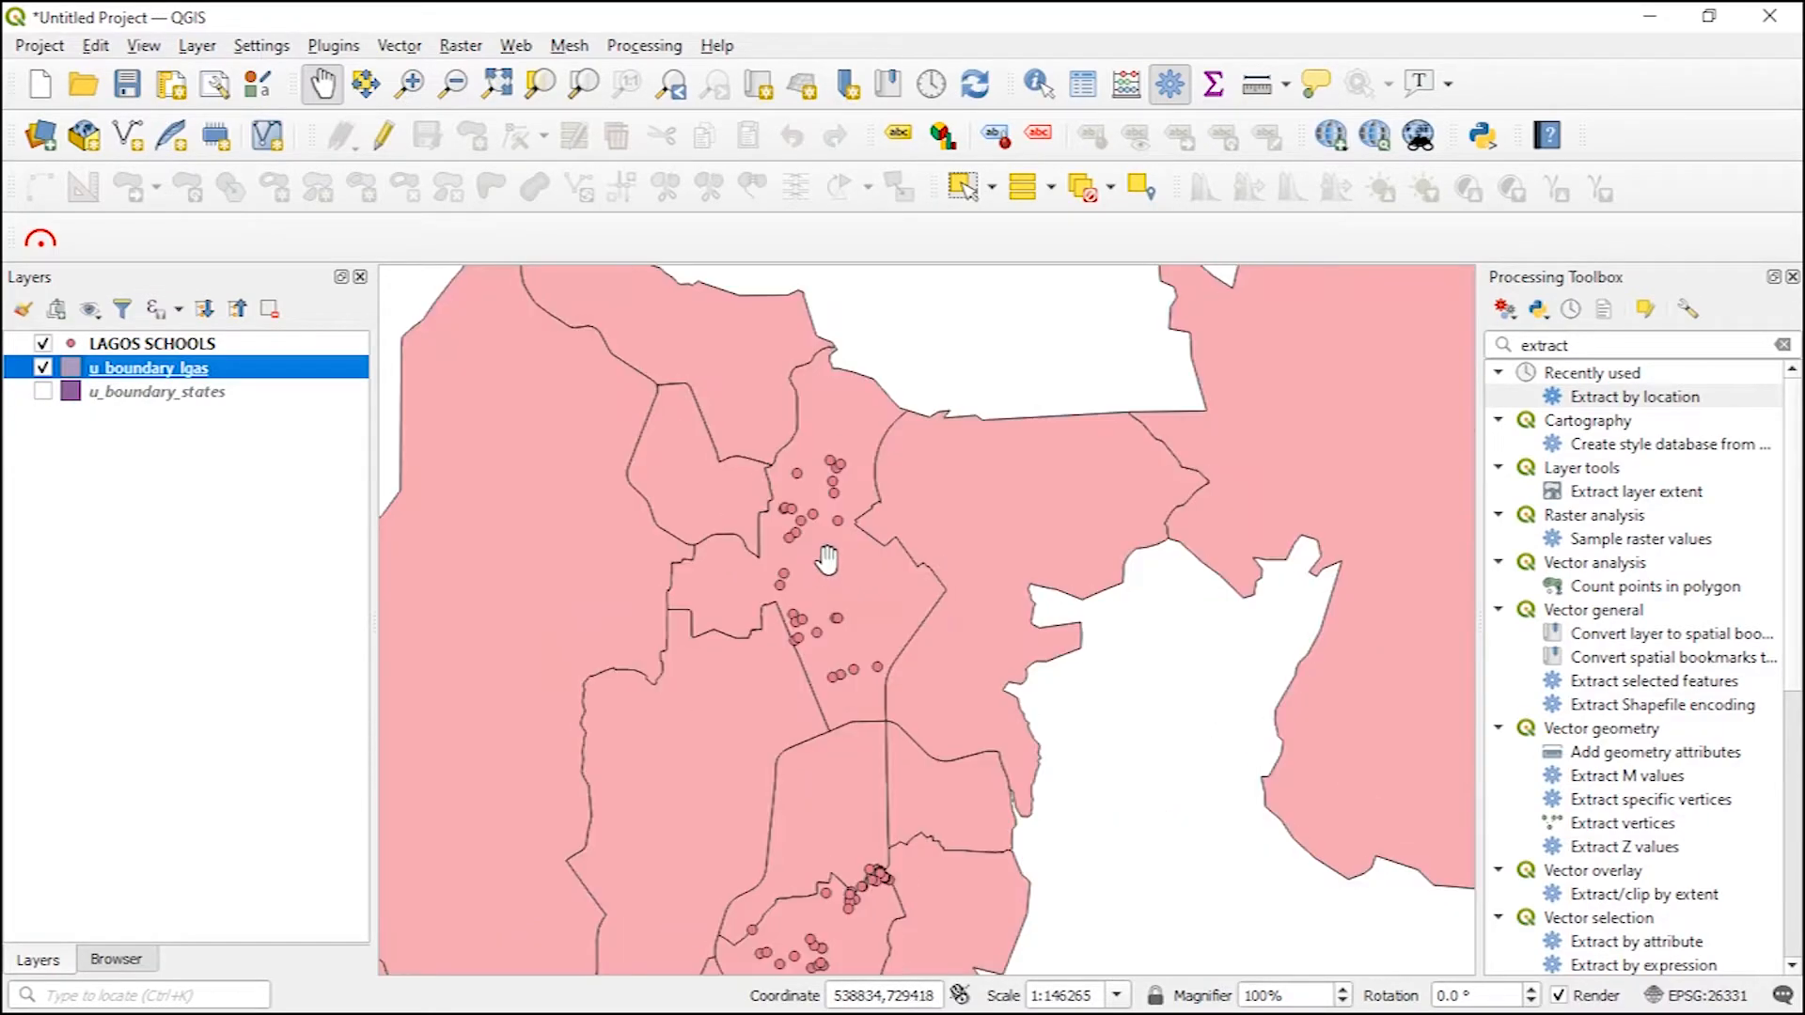
scroll(826, 559, down, 1)
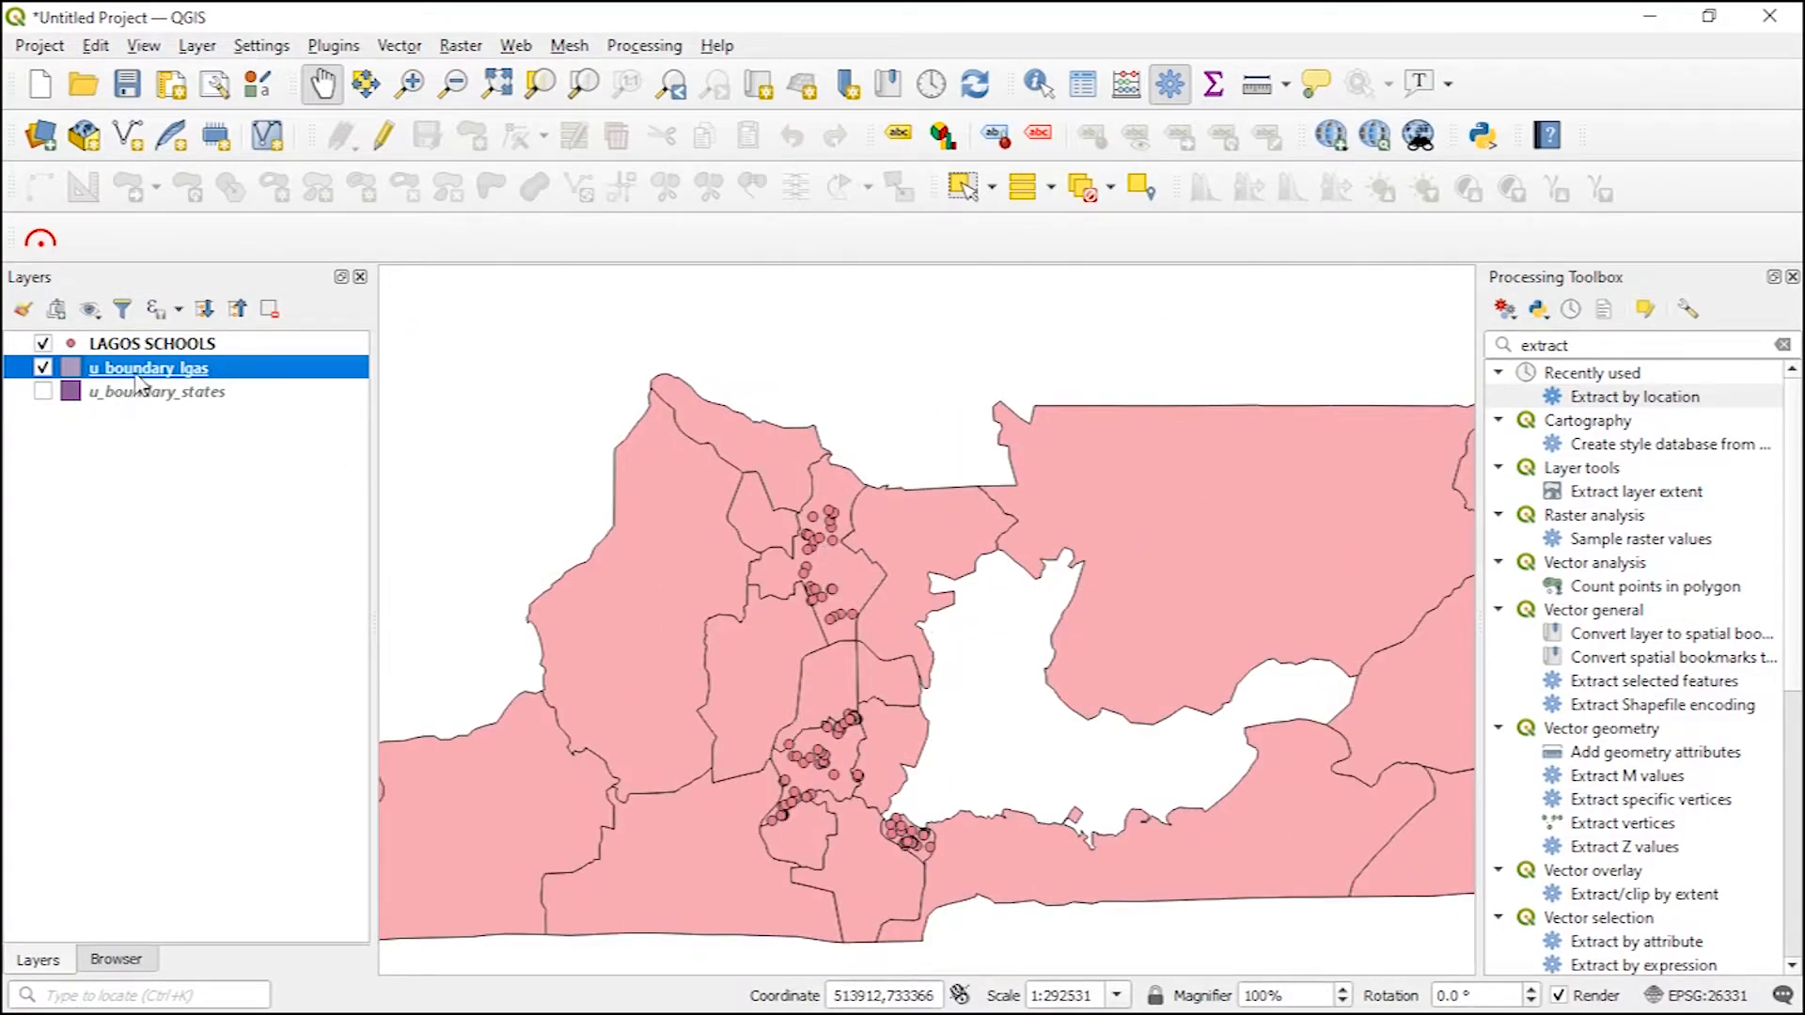
Step: Turn on Single Labels for the u_boundary_lgas layer, using the lga_name field as the label value
right_click(141, 378)
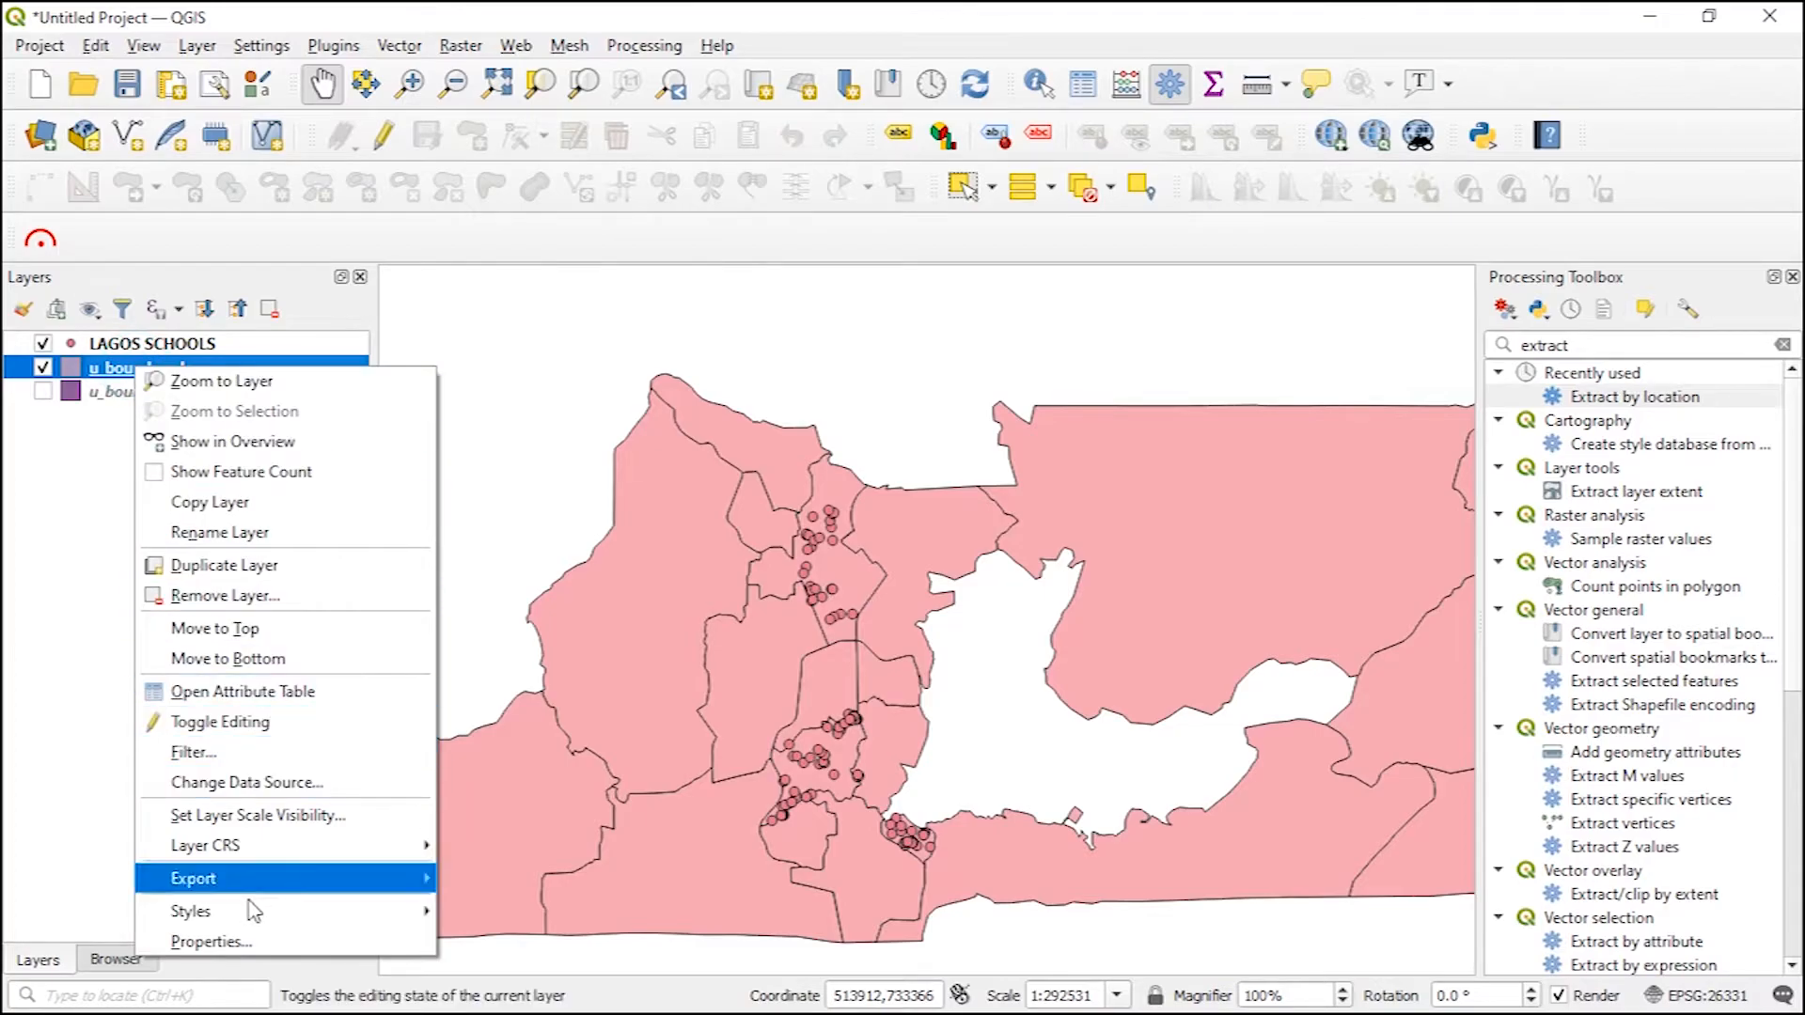
click(252, 942)
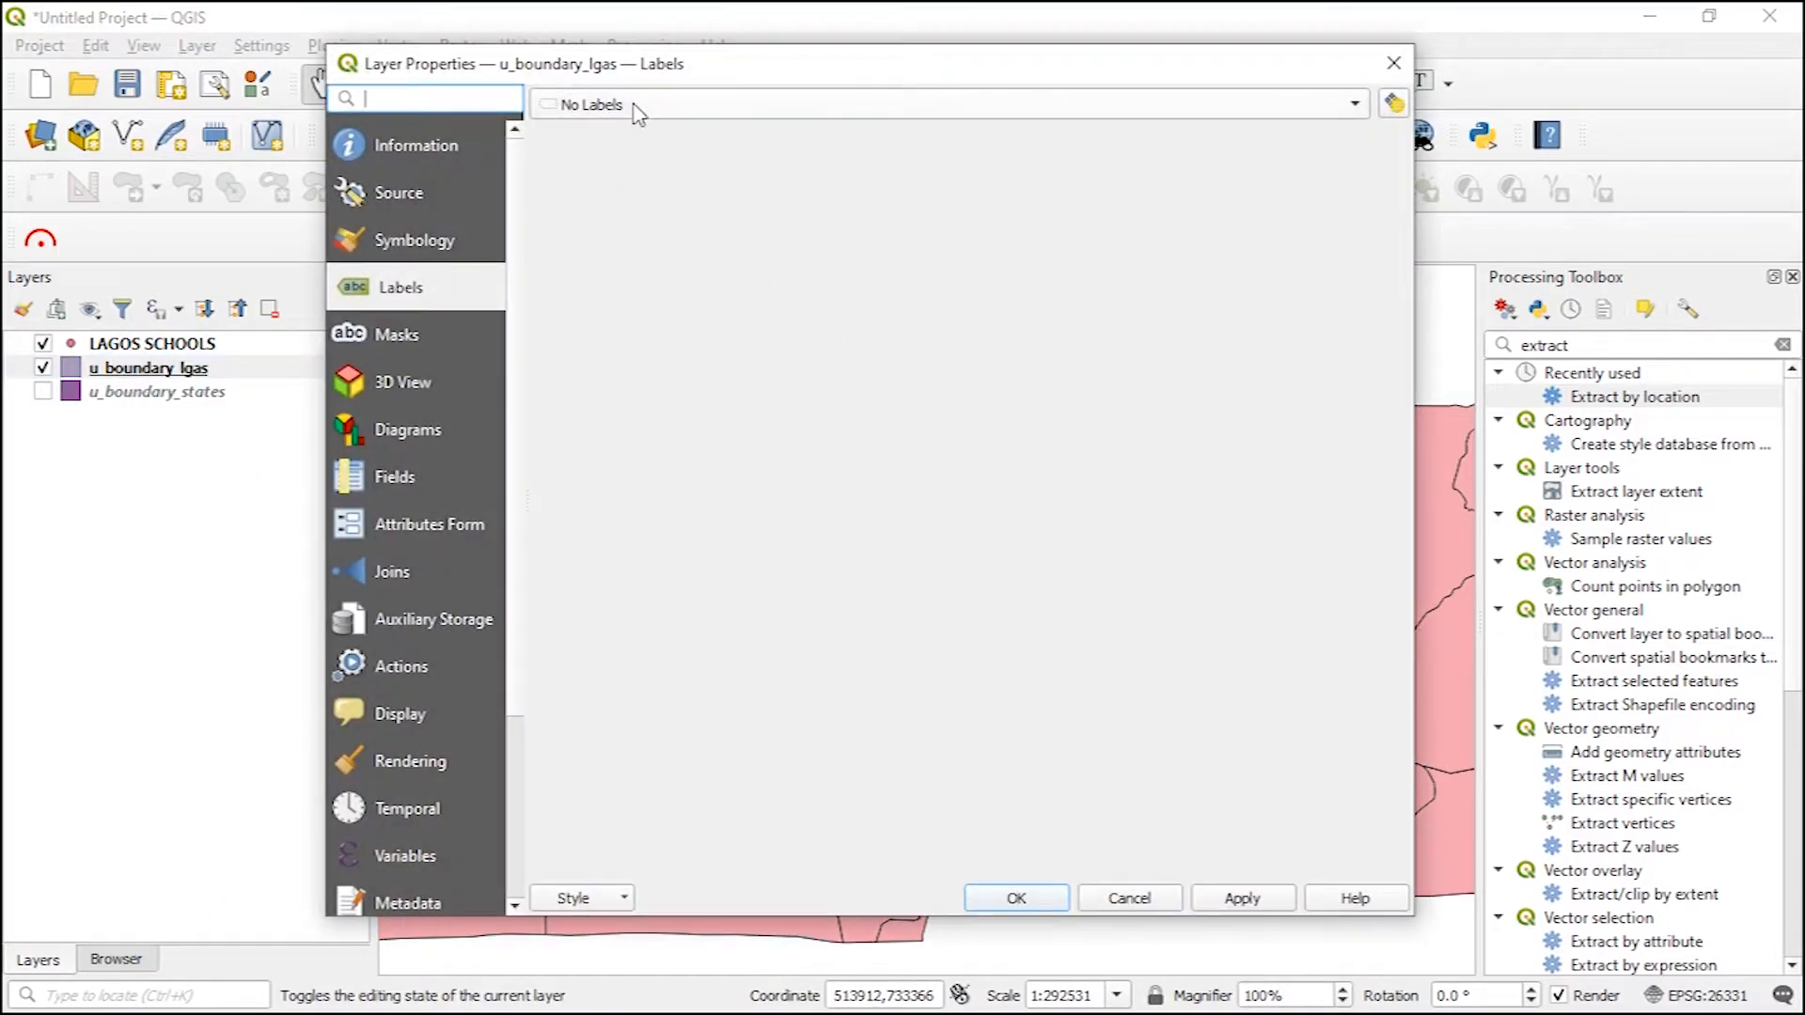
click(632, 104)
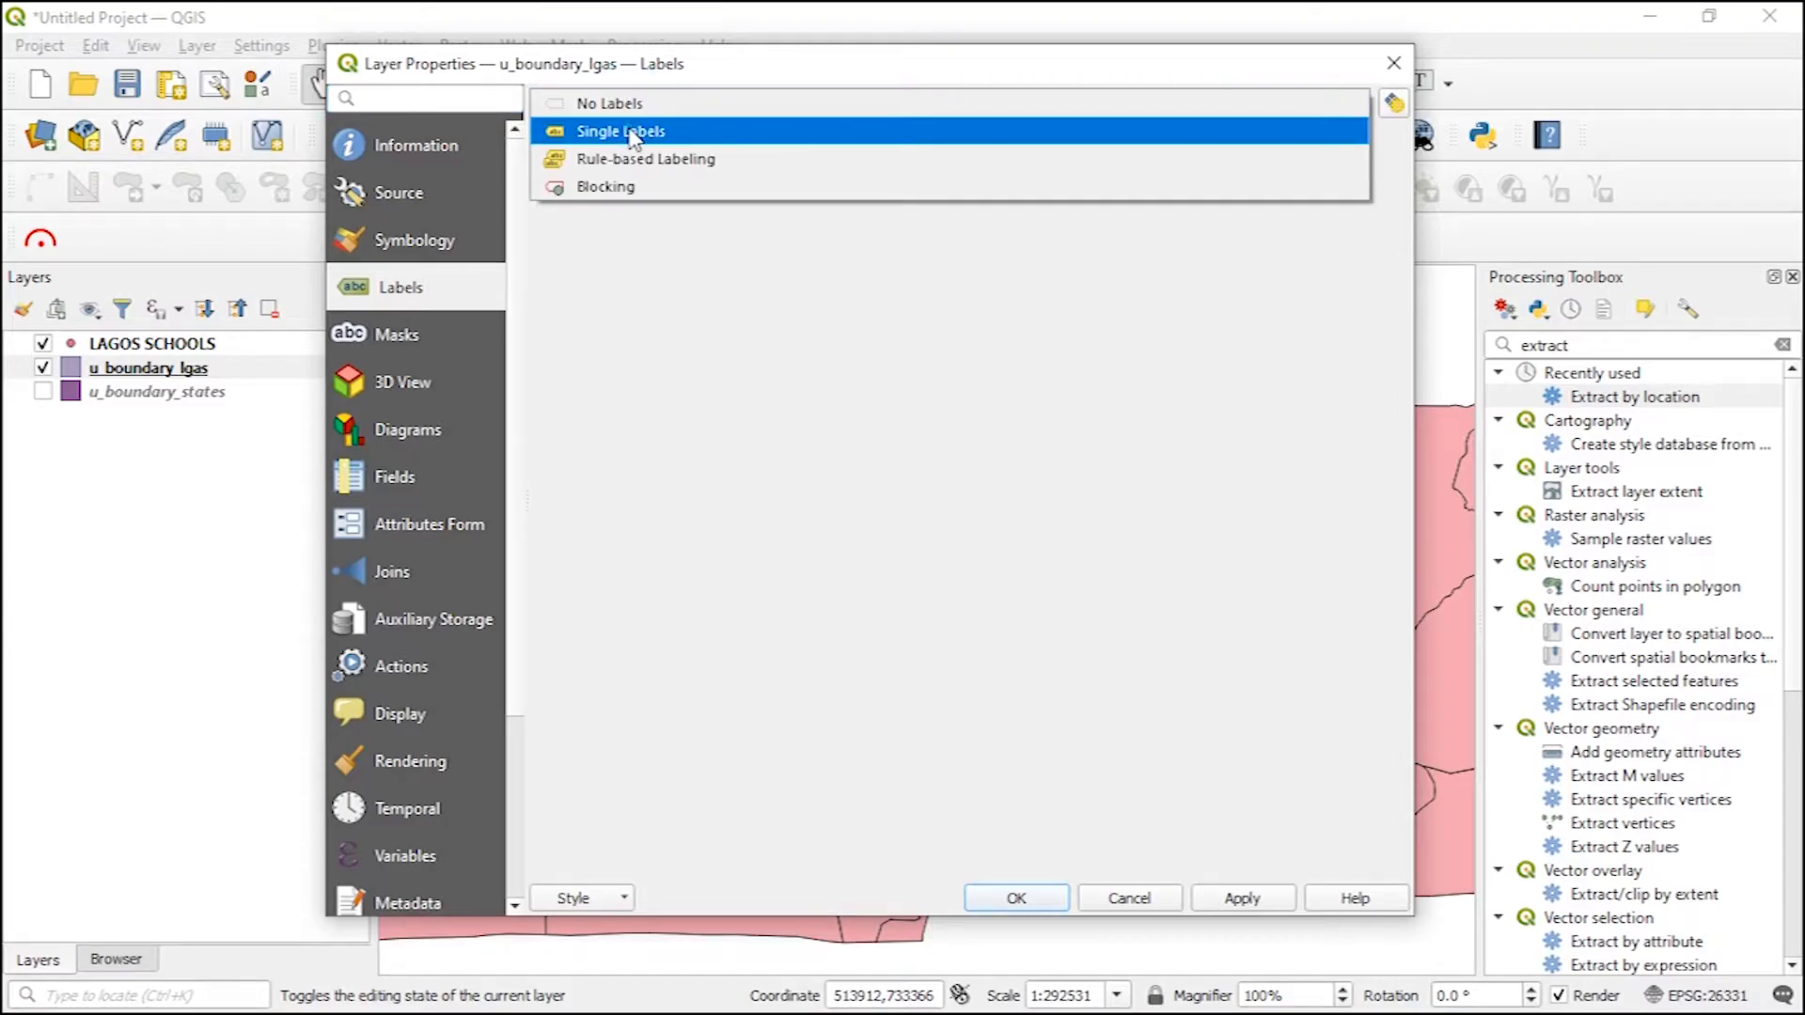
click(632, 132)
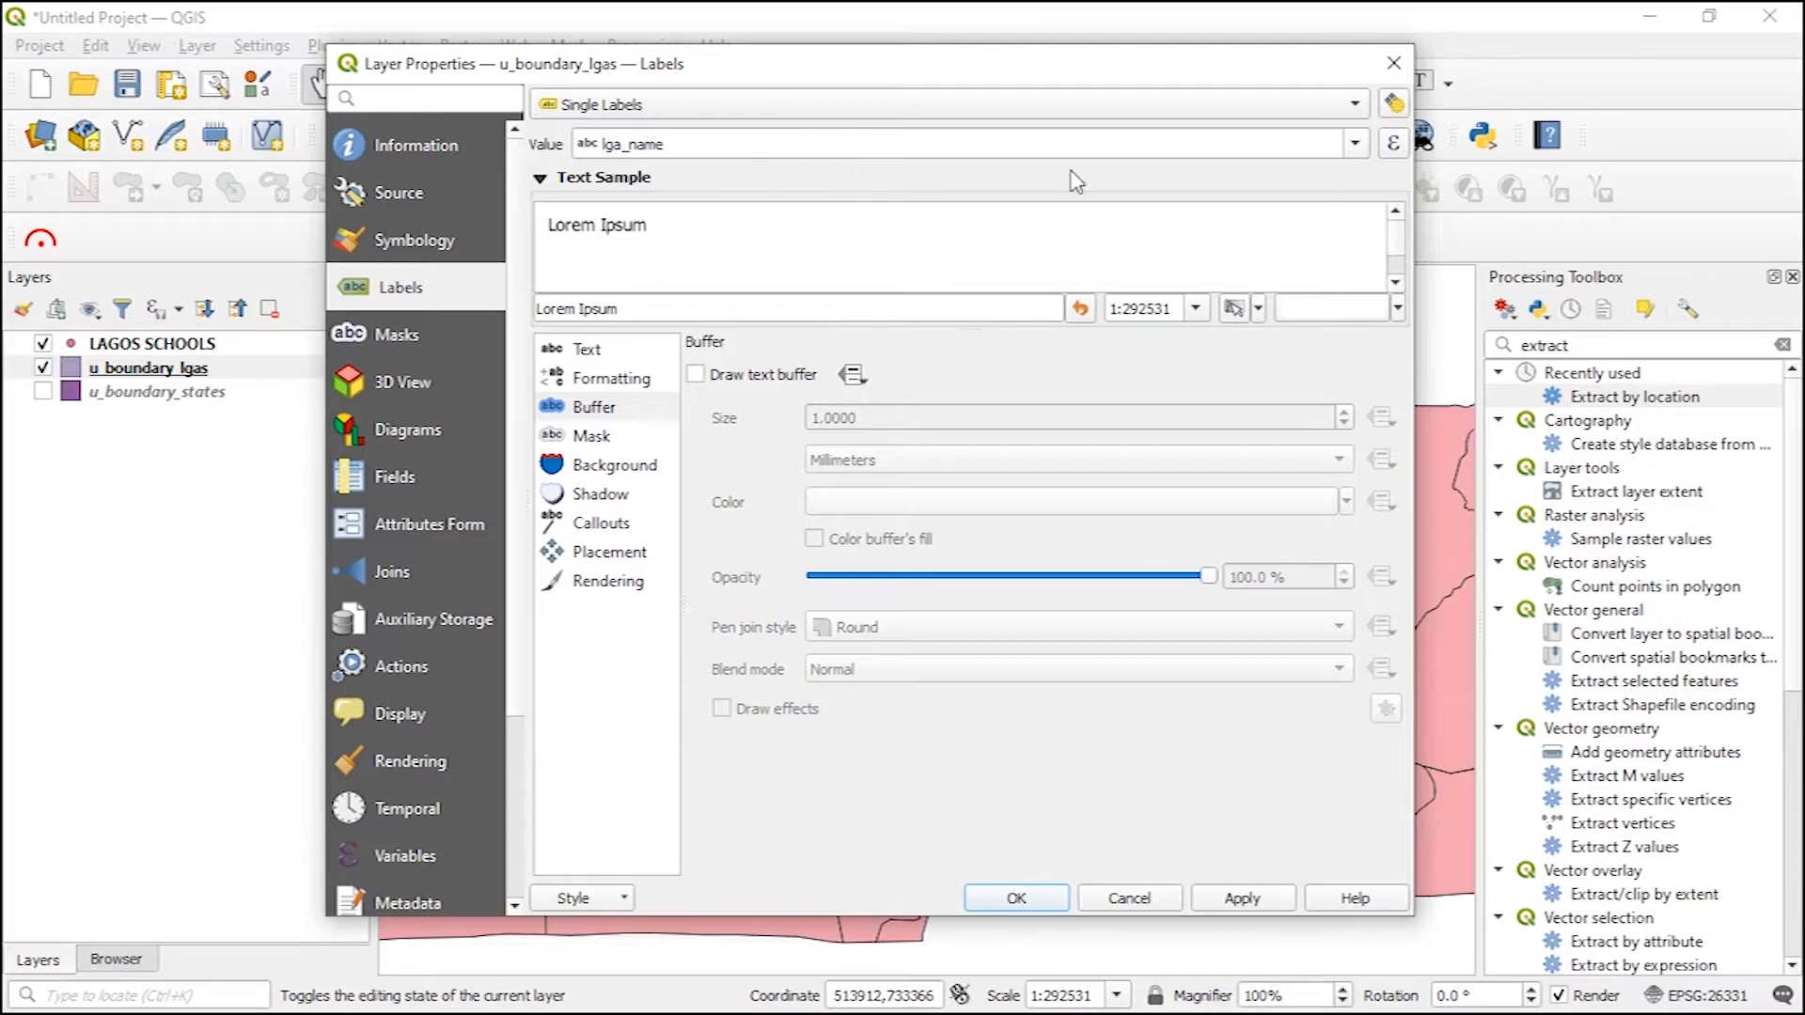
click(1355, 144)
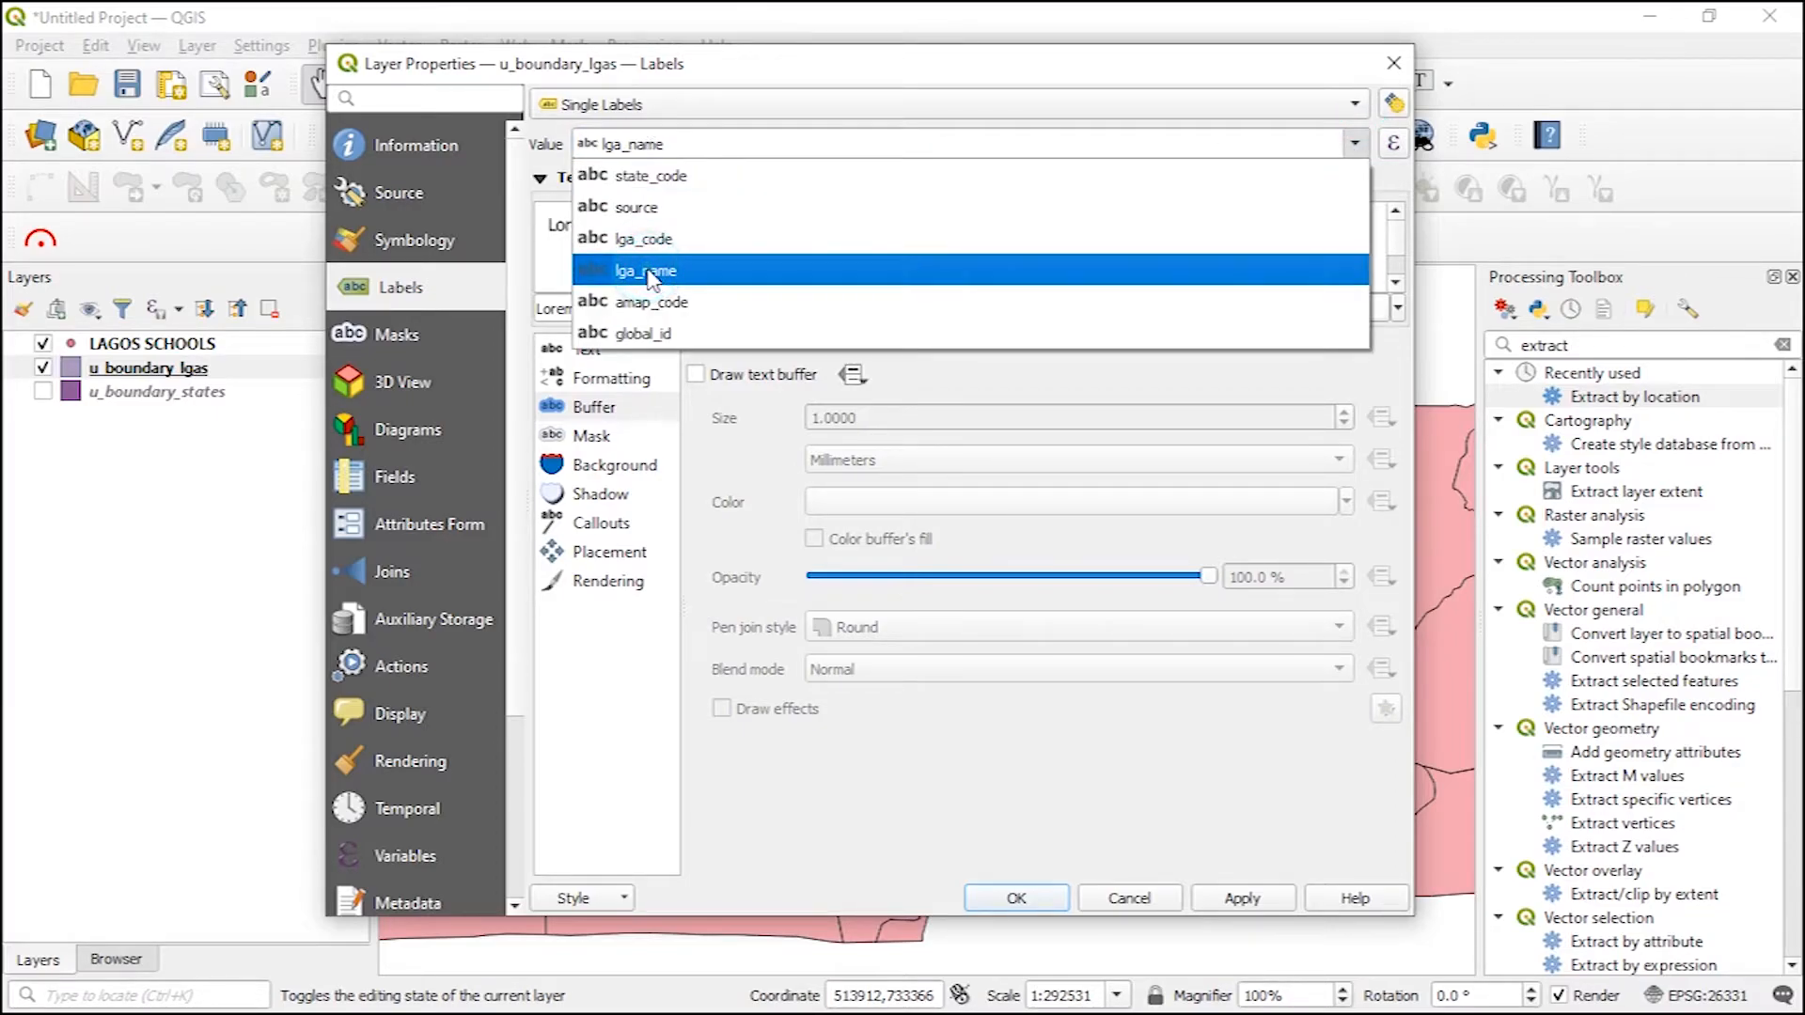
click(685, 280)
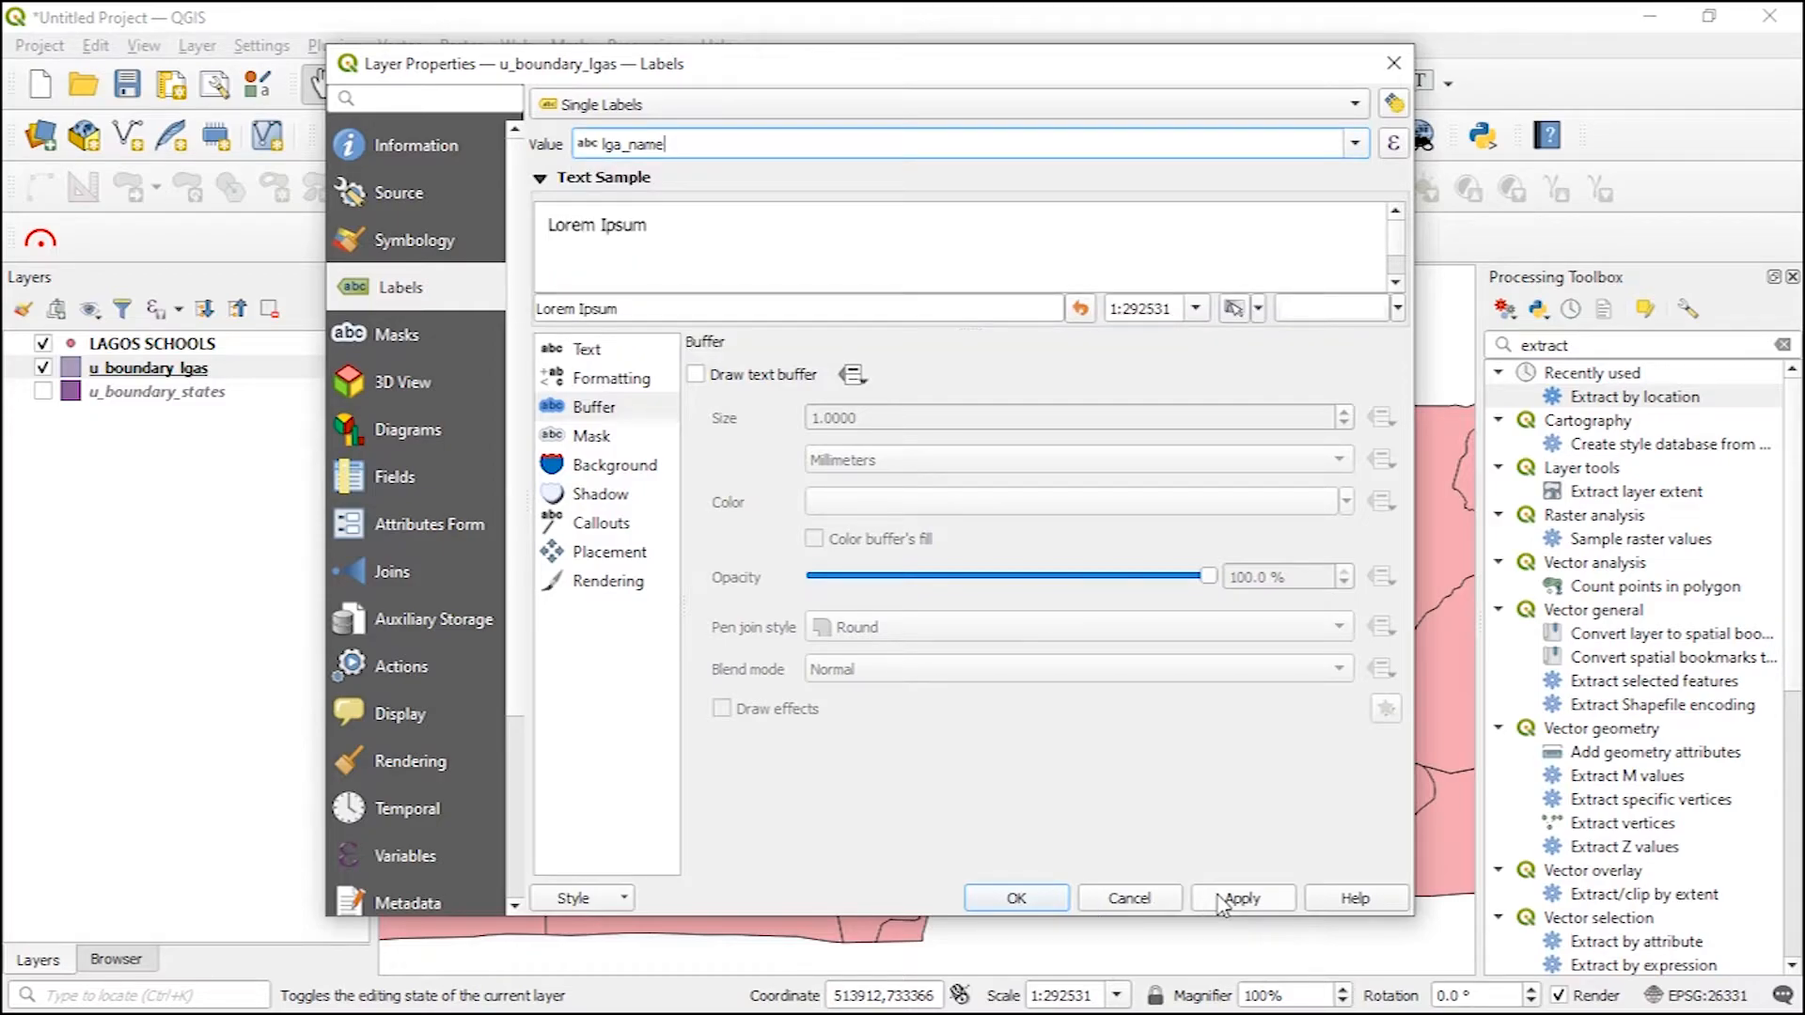
click(1017, 898)
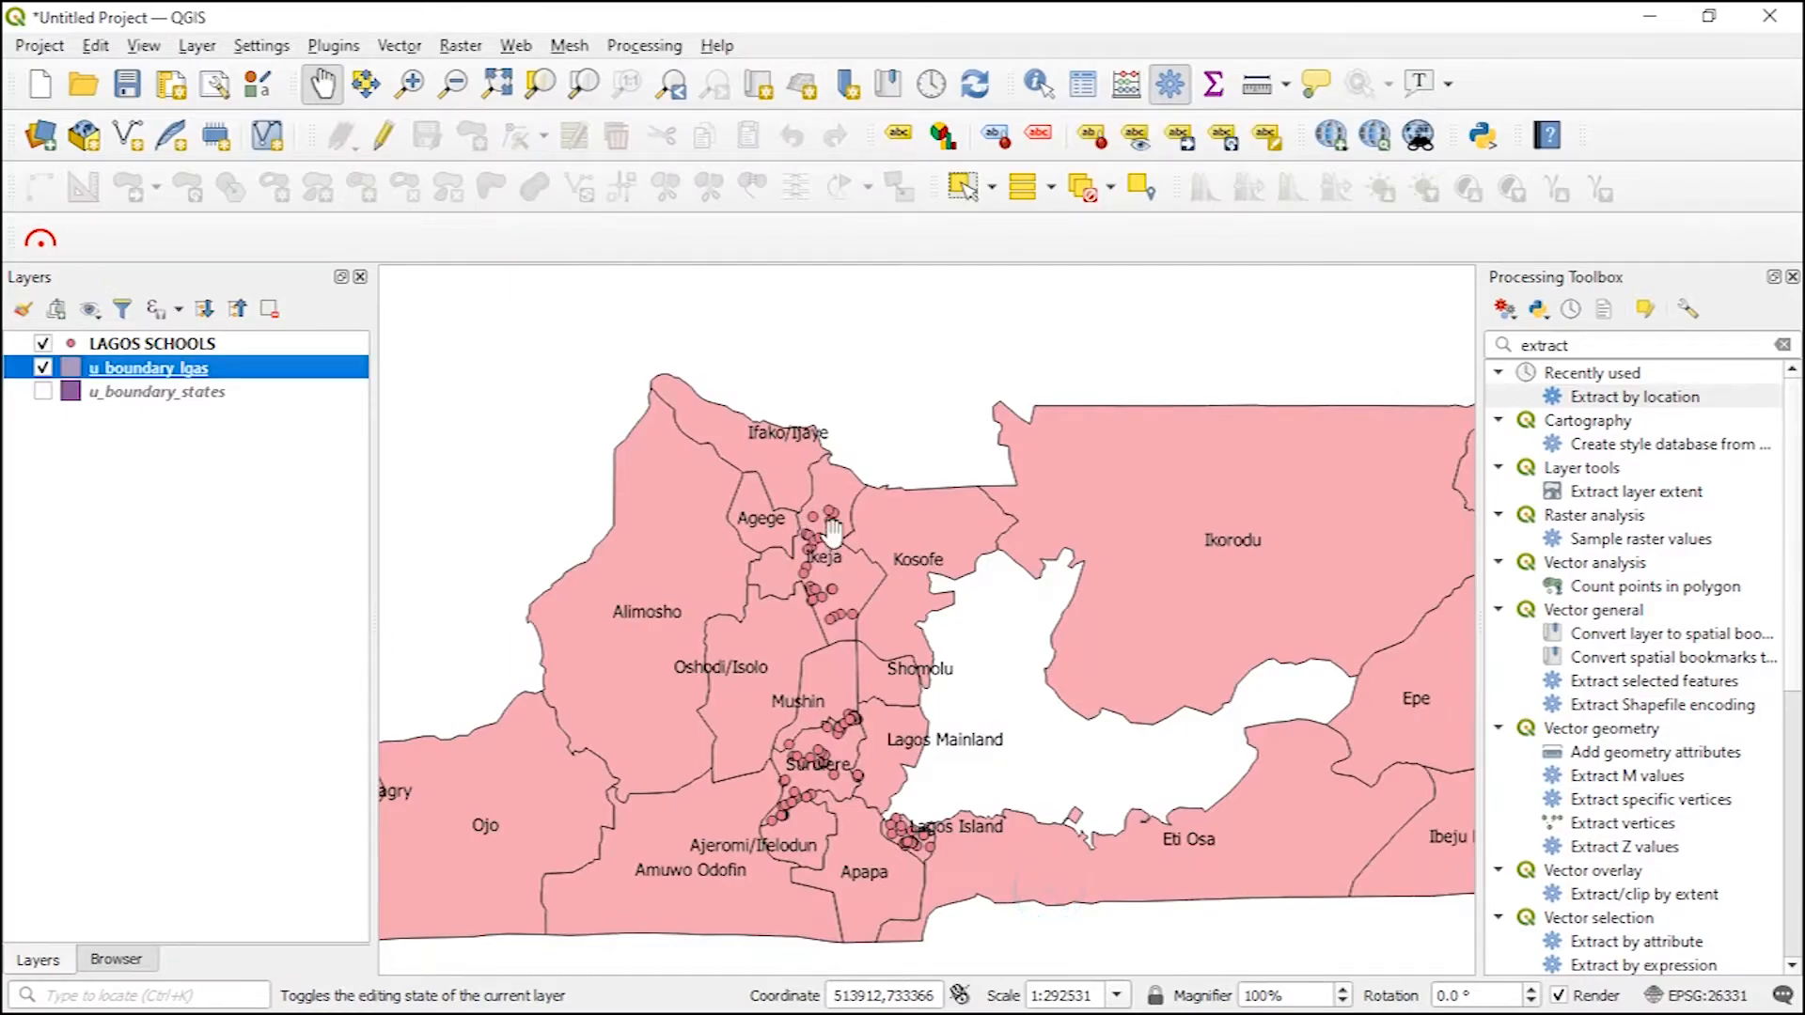
Step: Examine which labelled local government areas the school points fall in, from Ikeja down to Surulere and Lagos Island
scroll(832, 534, up, 1)
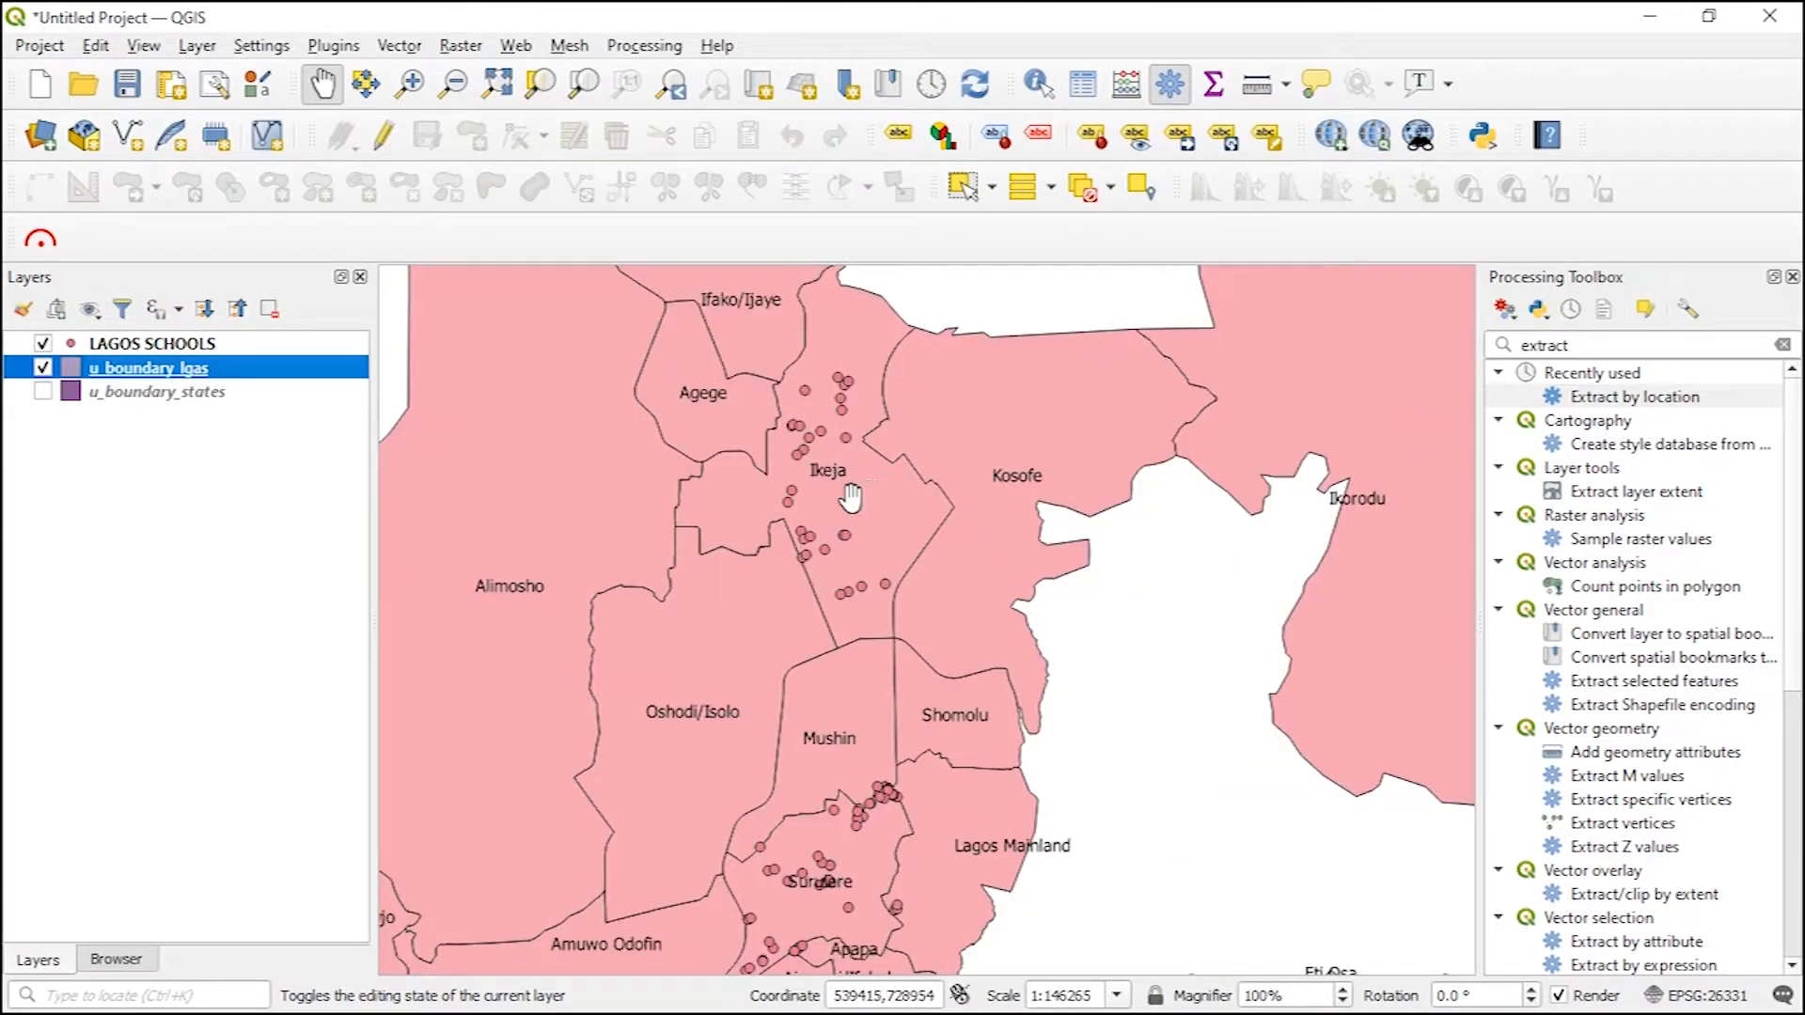
drag(832, 885, 821, 658)
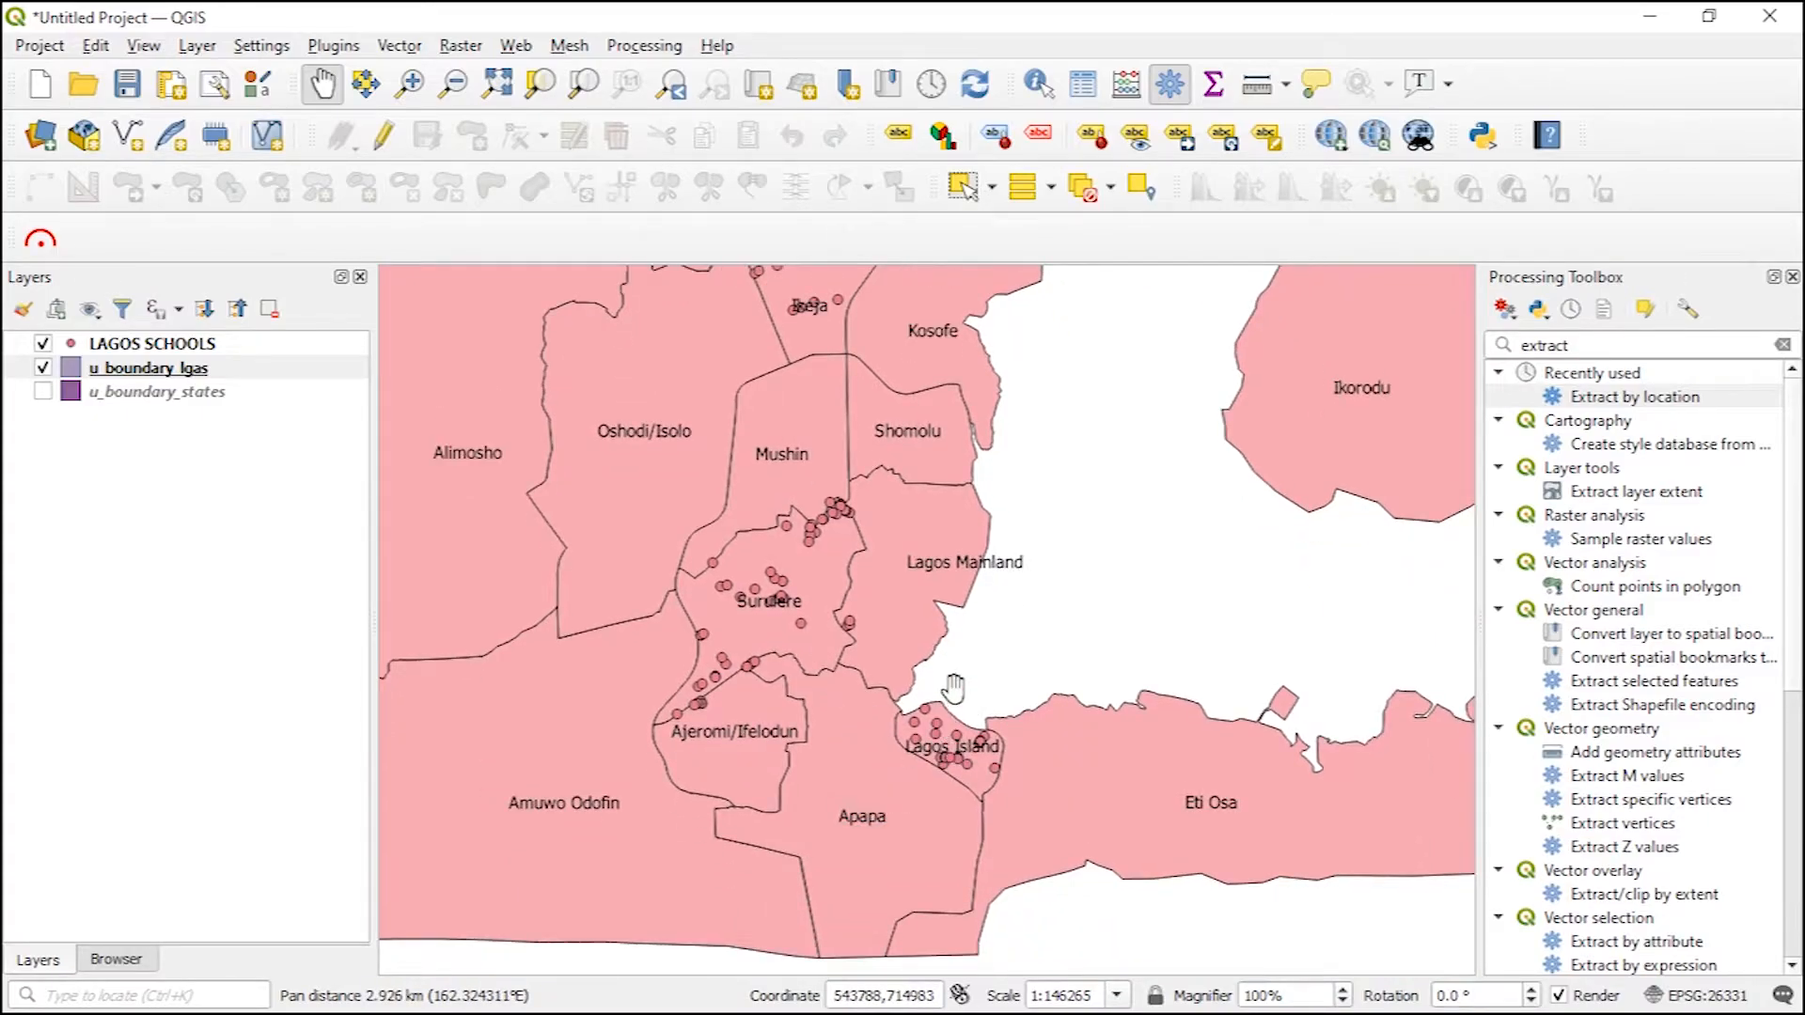
scroll(953, 691, down, 1)
scroll(940, 602, up, 1)
drag(978, 865, 896, 649)
scroll(896, 649, up, 1)
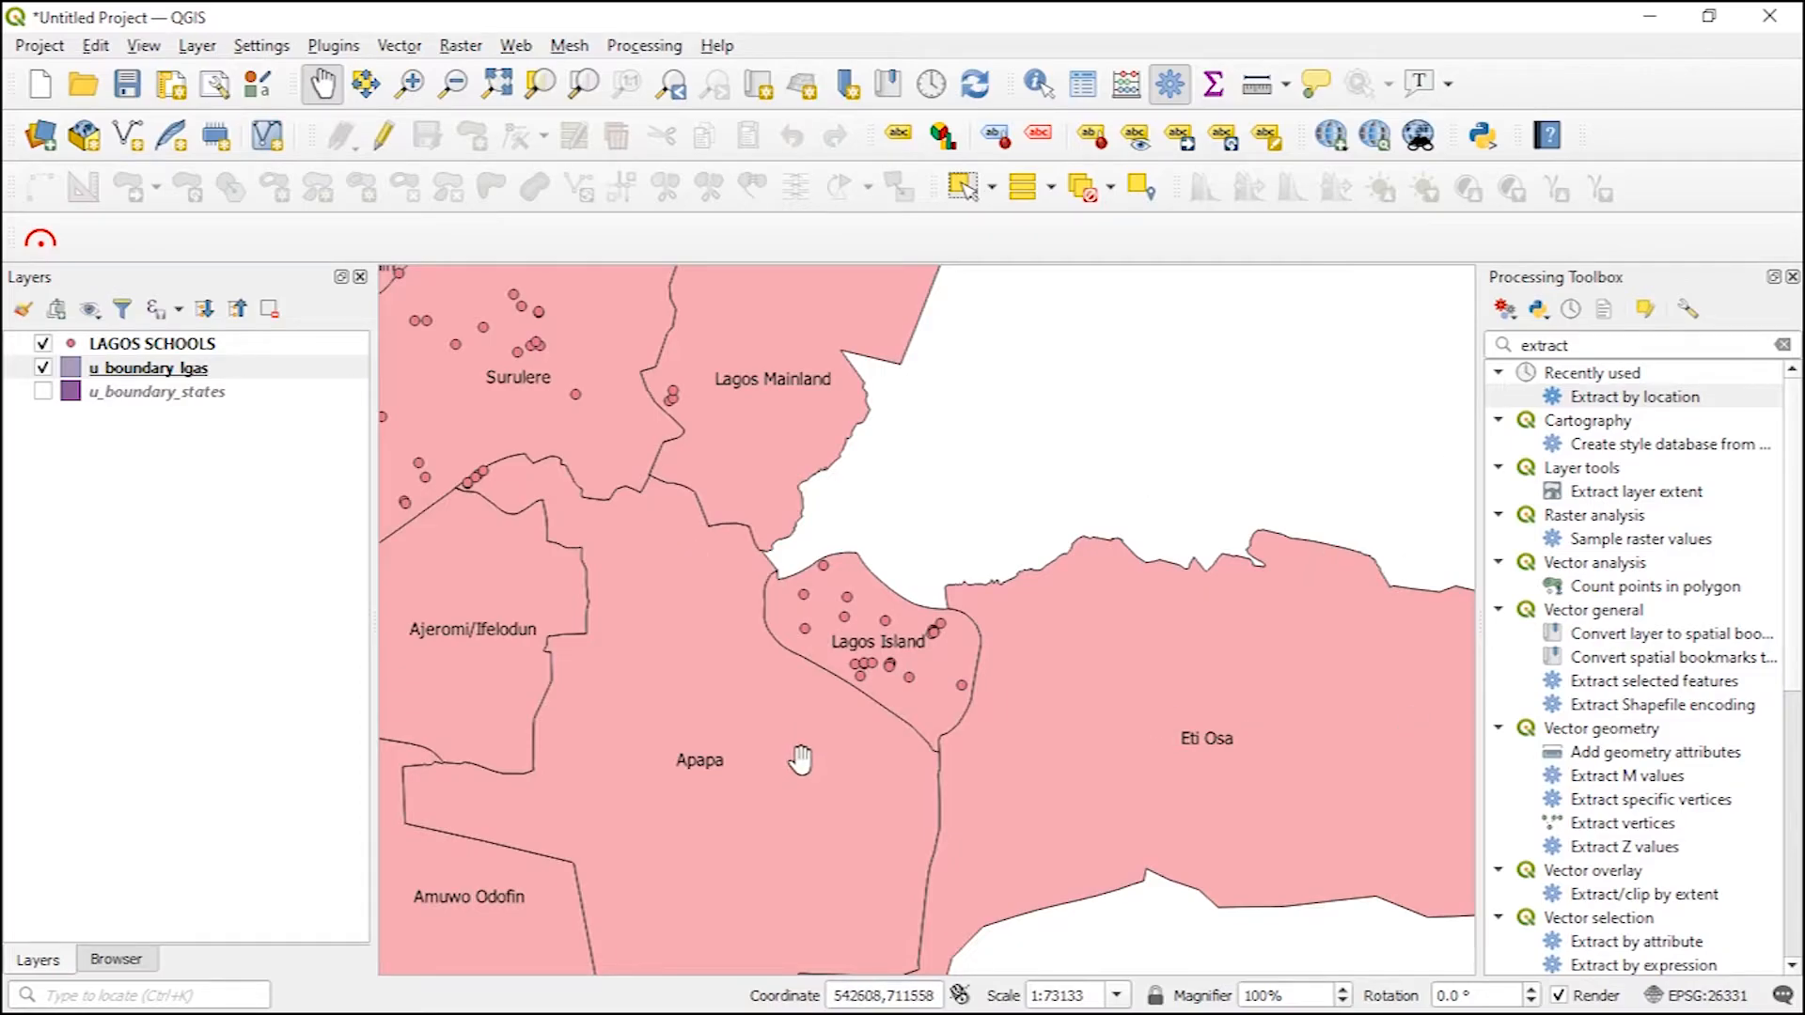
Step: Open the LAGOS SCHOOLS attribute table and filter its features by the POI_NAME field for PRIVATE
right_click(159, 343)
click(251, 625)
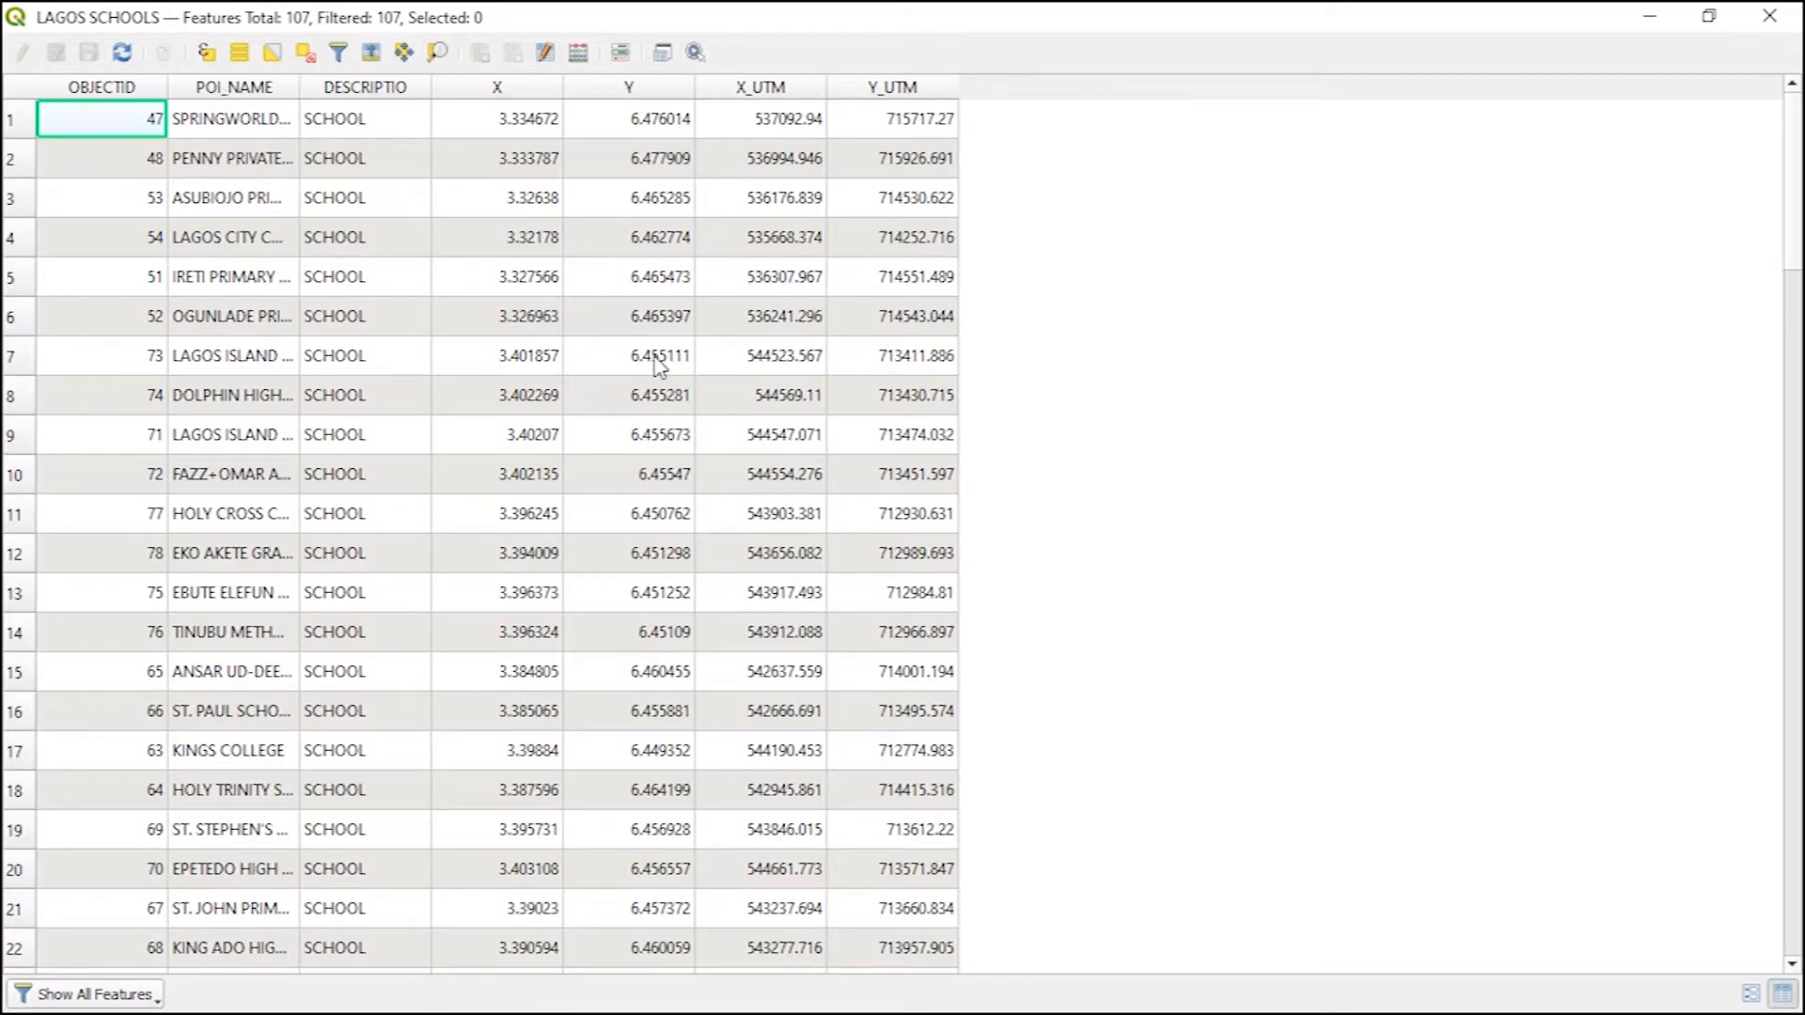
click(94, 995)
mouse_move(85, 914)
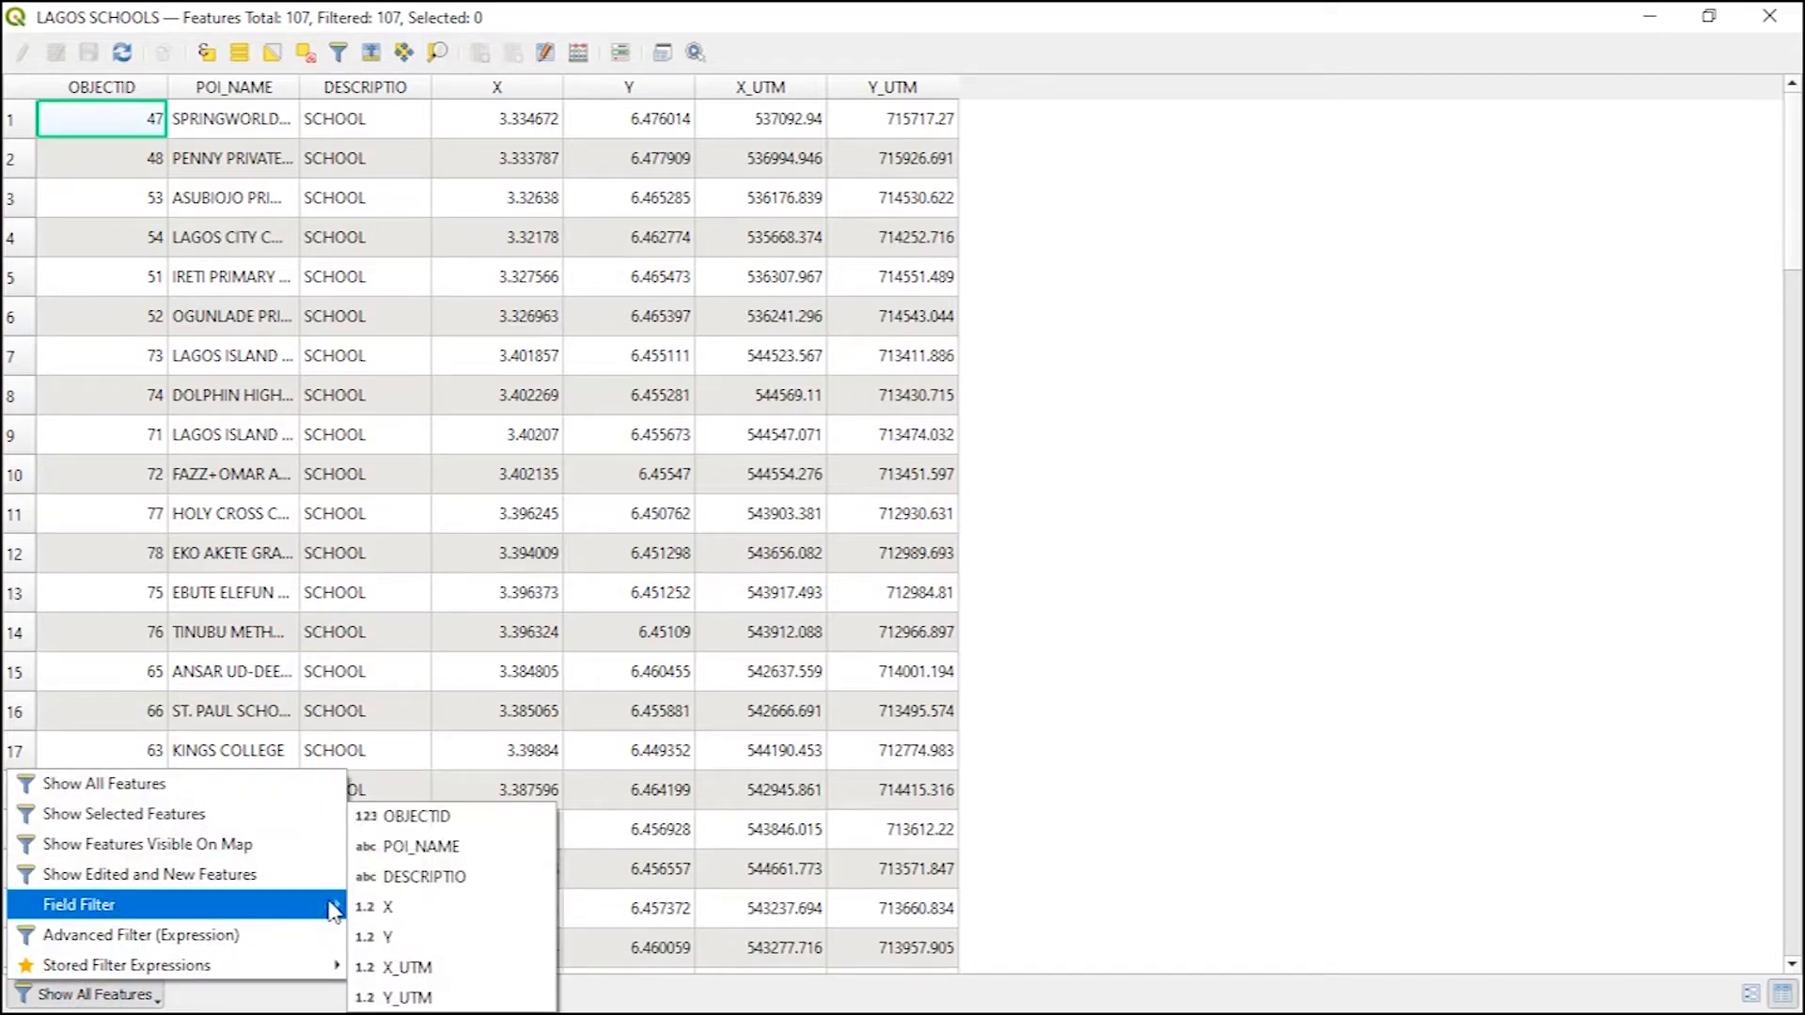
click(415, 848)
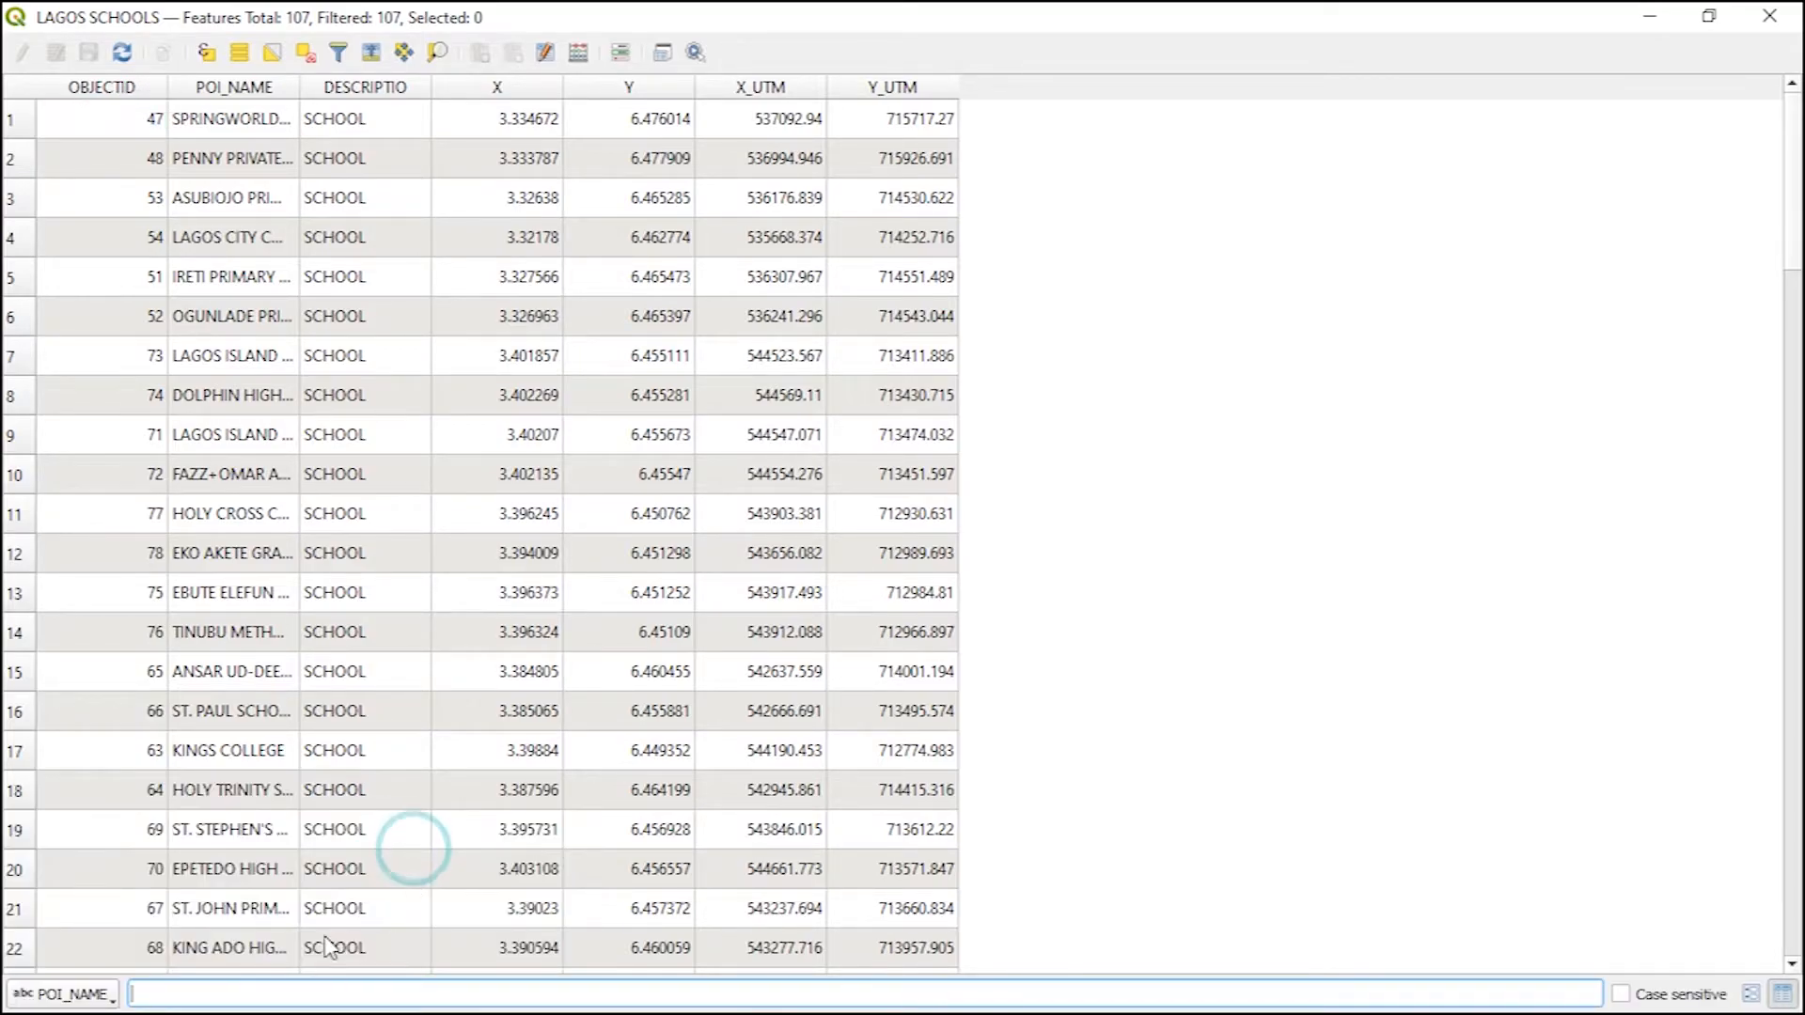
click(304, 982)
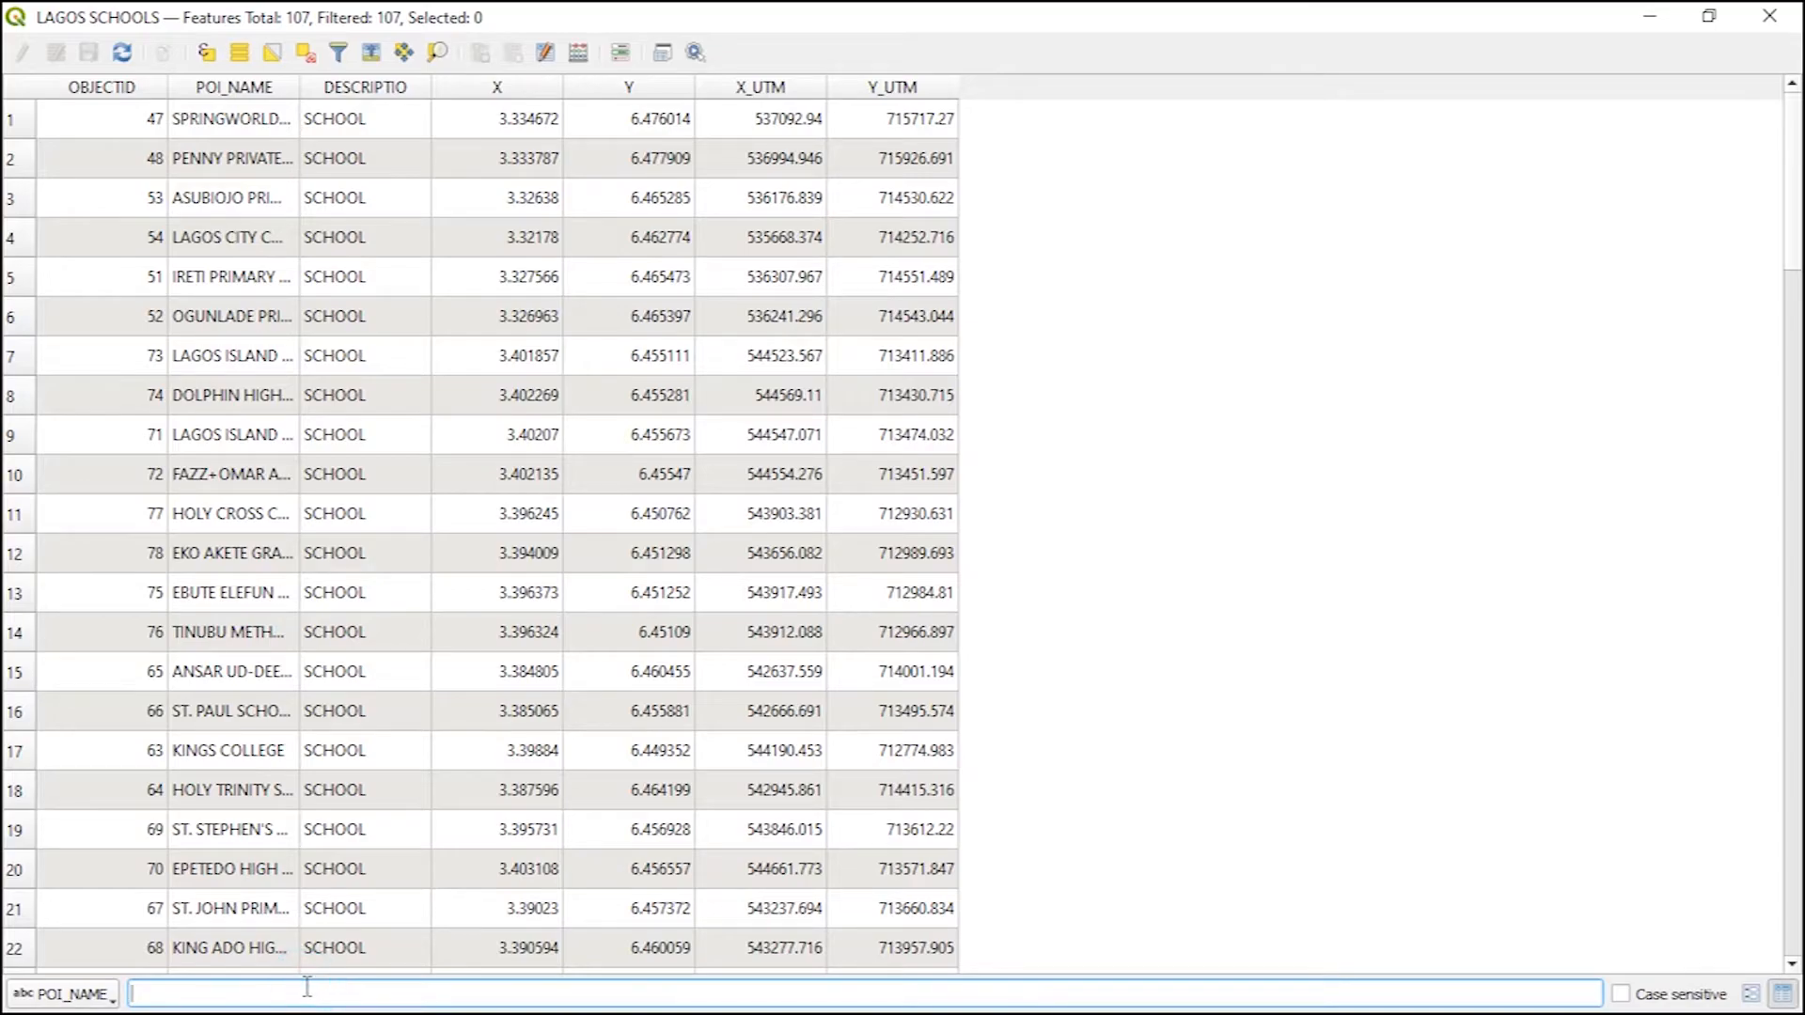
text(PRIVATE)
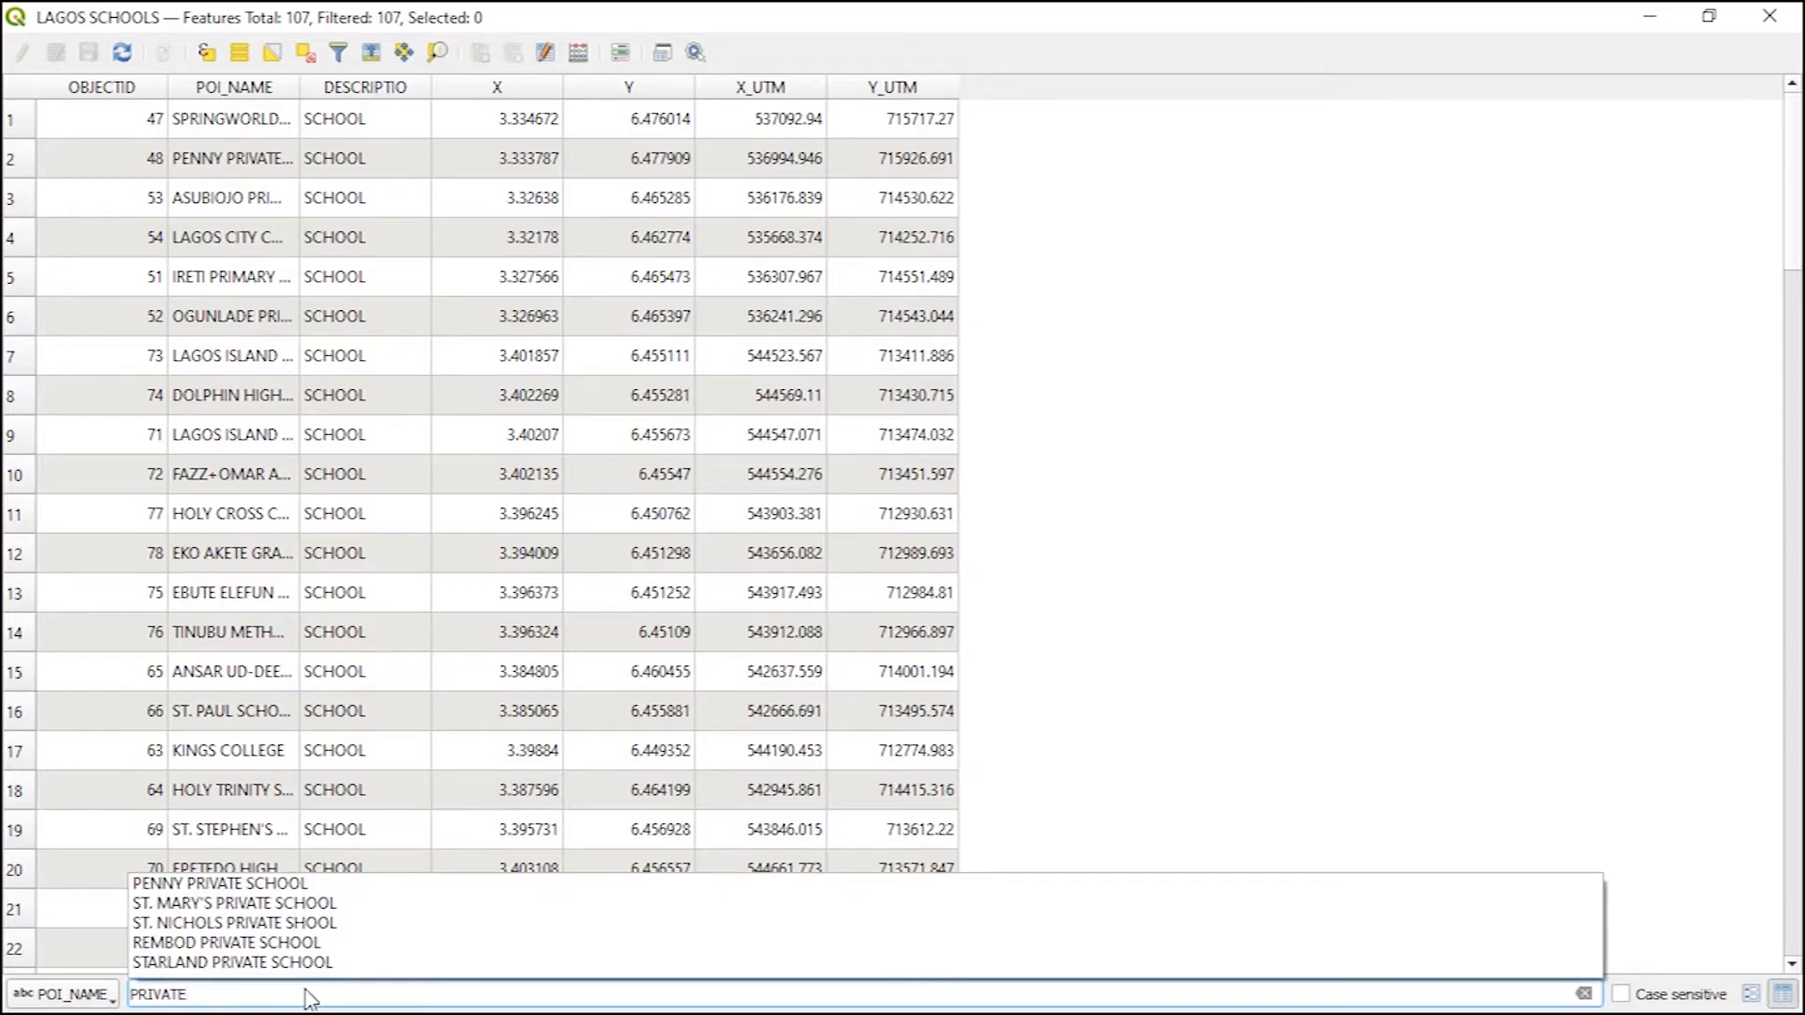
key(Return)
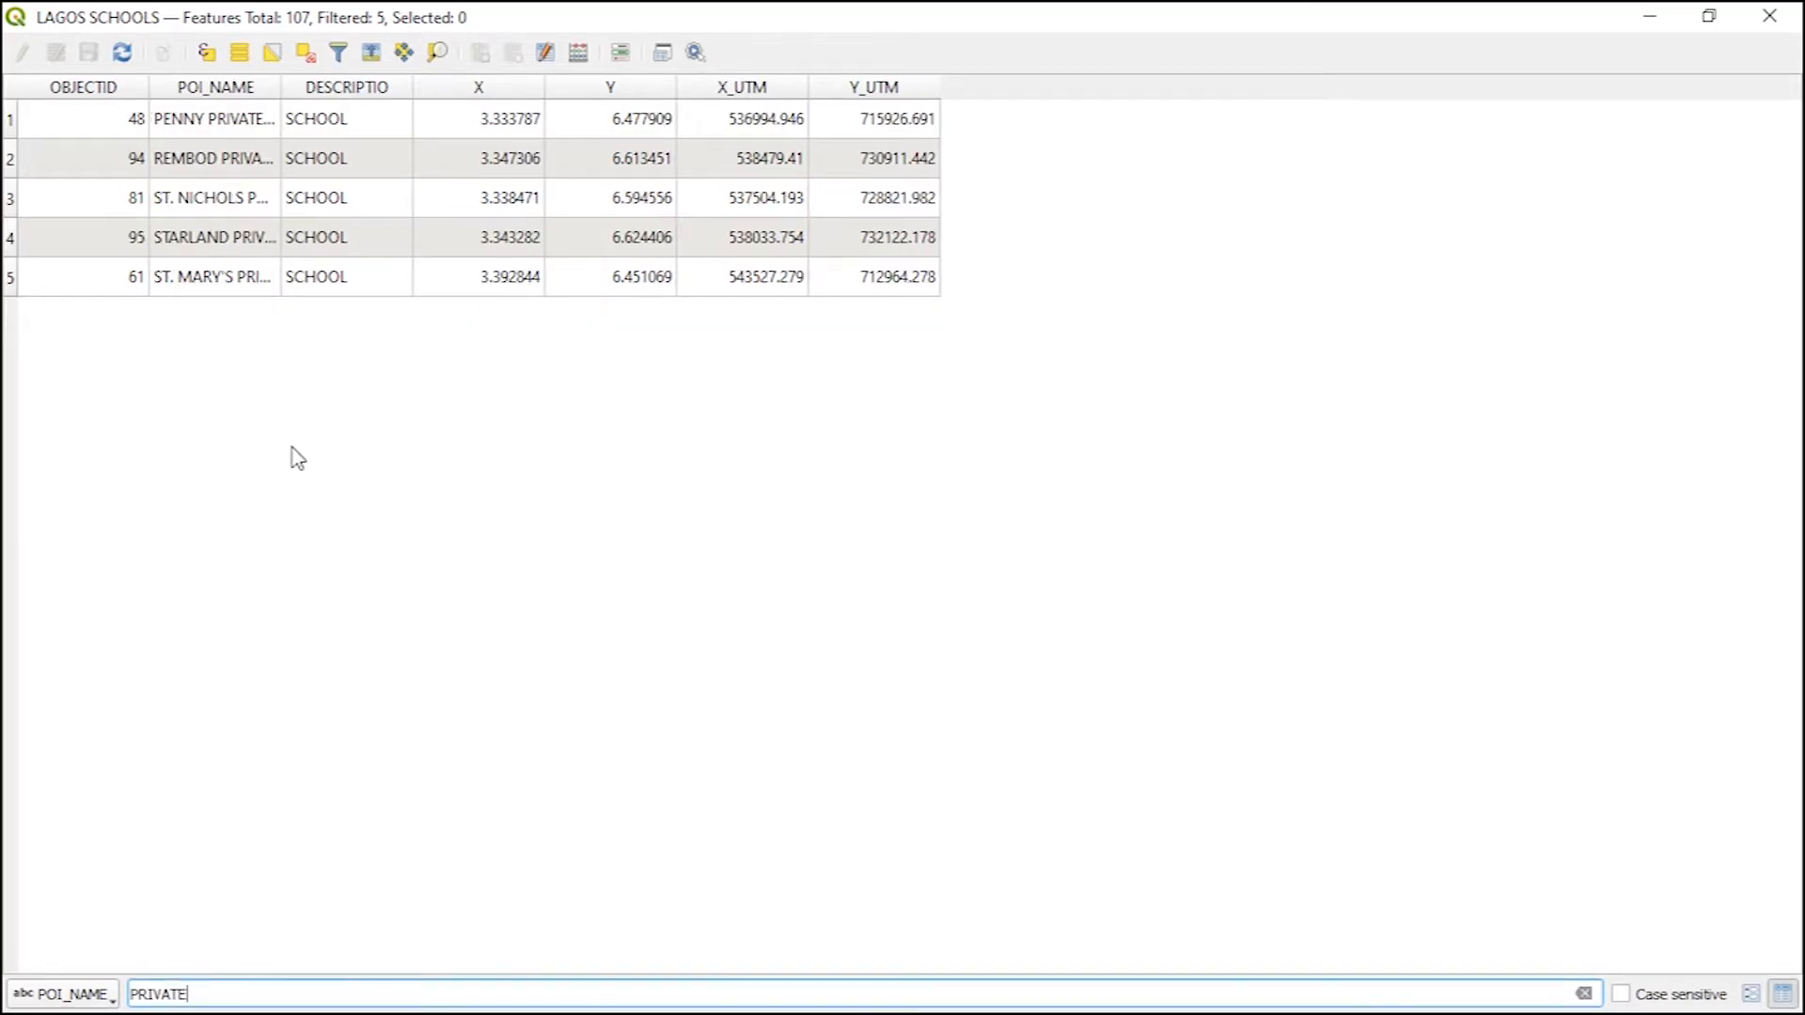
Step: Select all the filtered private school rows and minimize the attribute table to return to the map
click(11, 119)
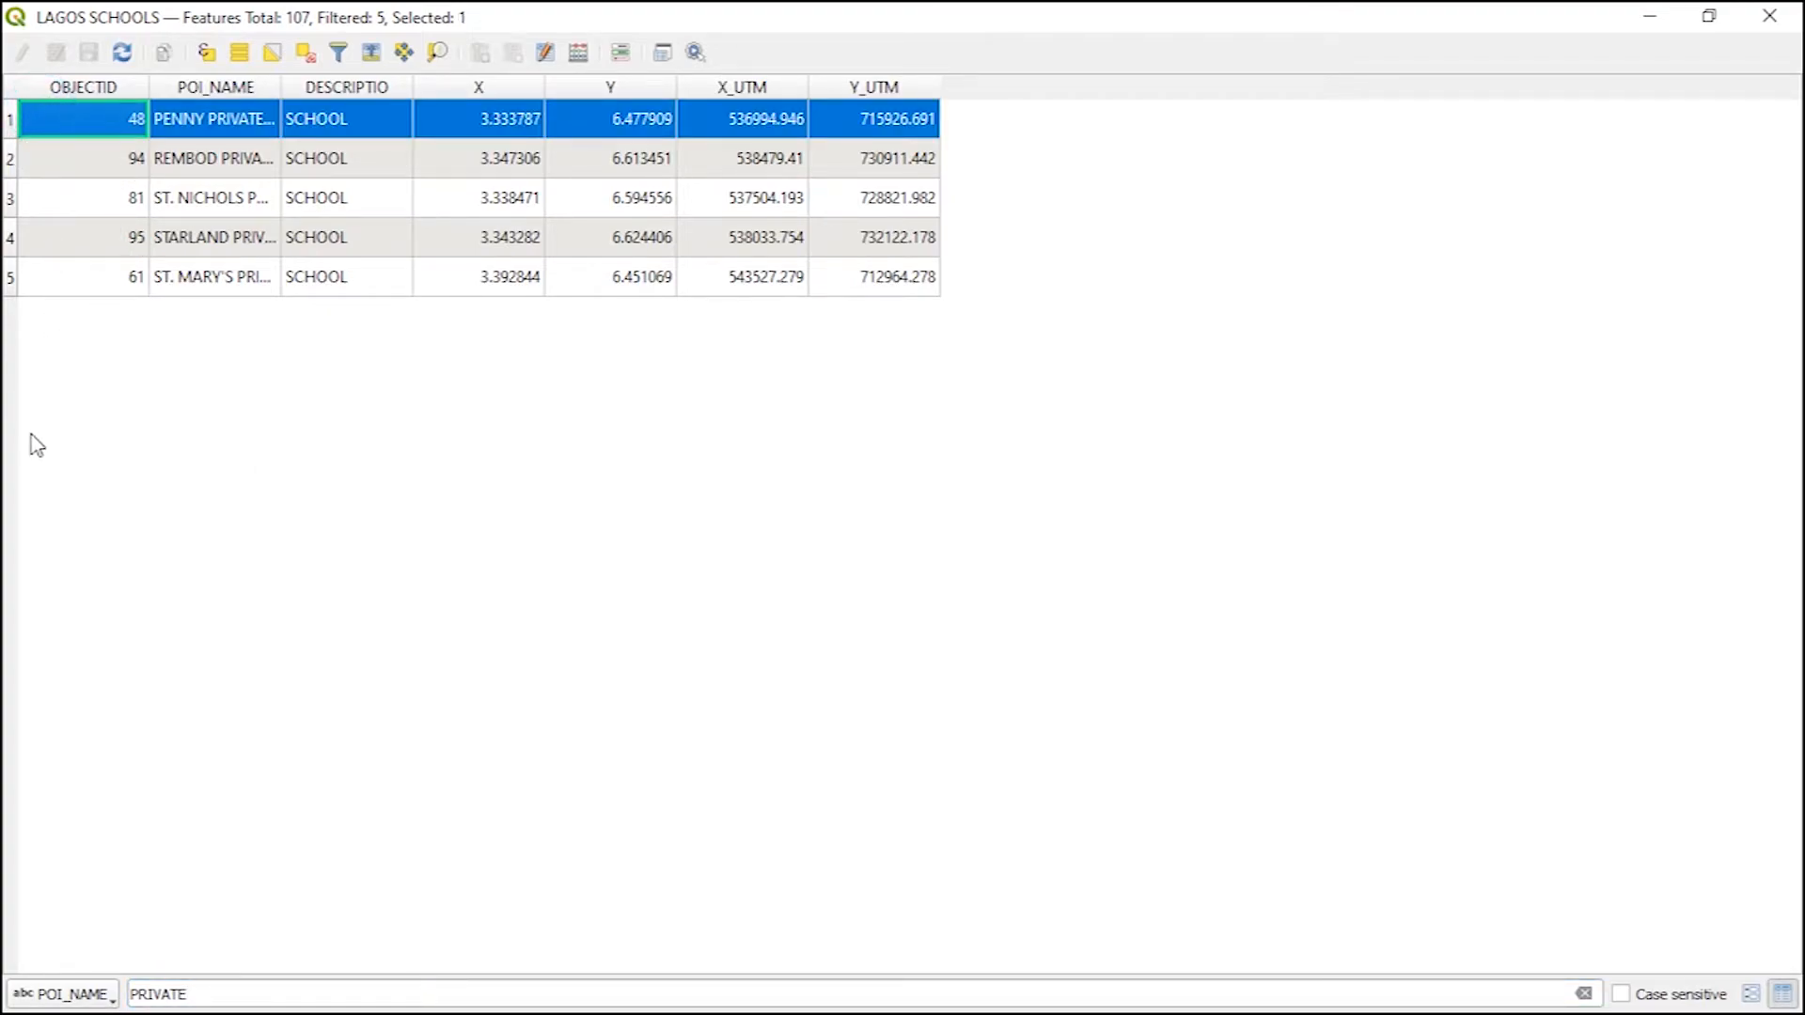
drag(11, 162, 13, 282)
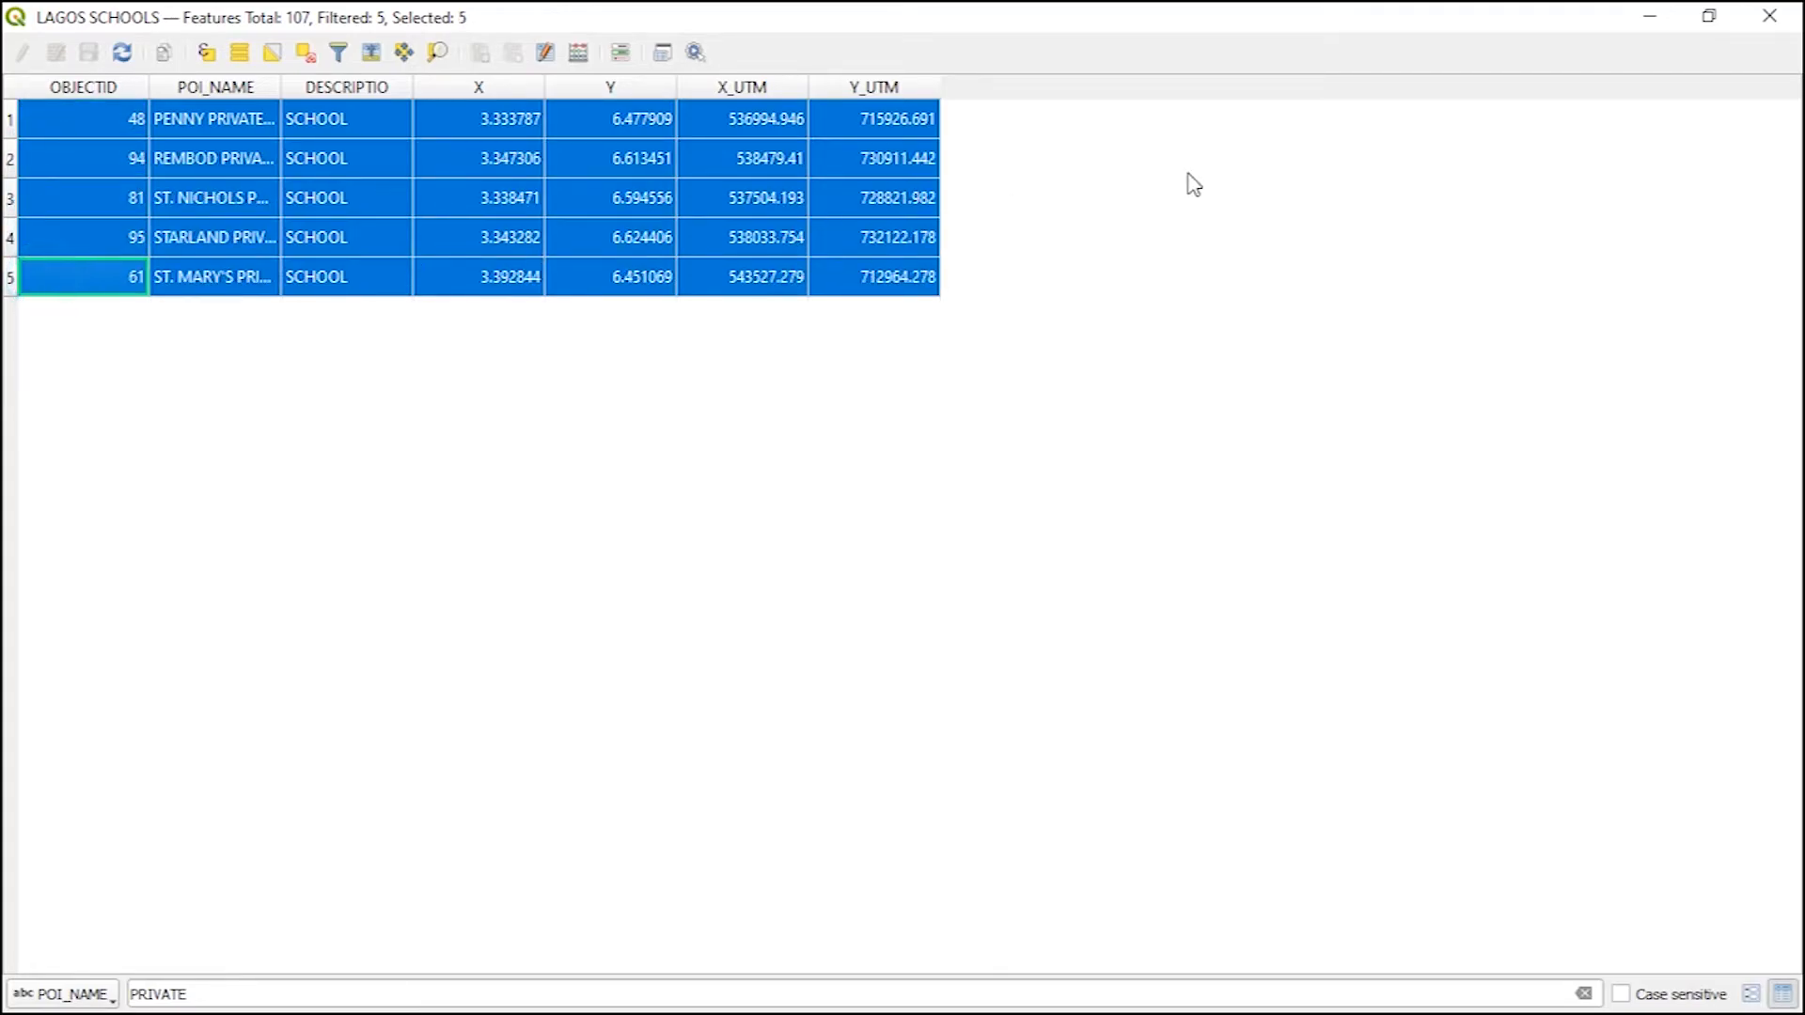
click(1650, 16)
Step: Locate the selected private schools among the labelled local government areas, checking Surulere, Ikeja and Lagos Island up close
drag(599, 498, 805, 633)
drag(786, 489, 806, 592)
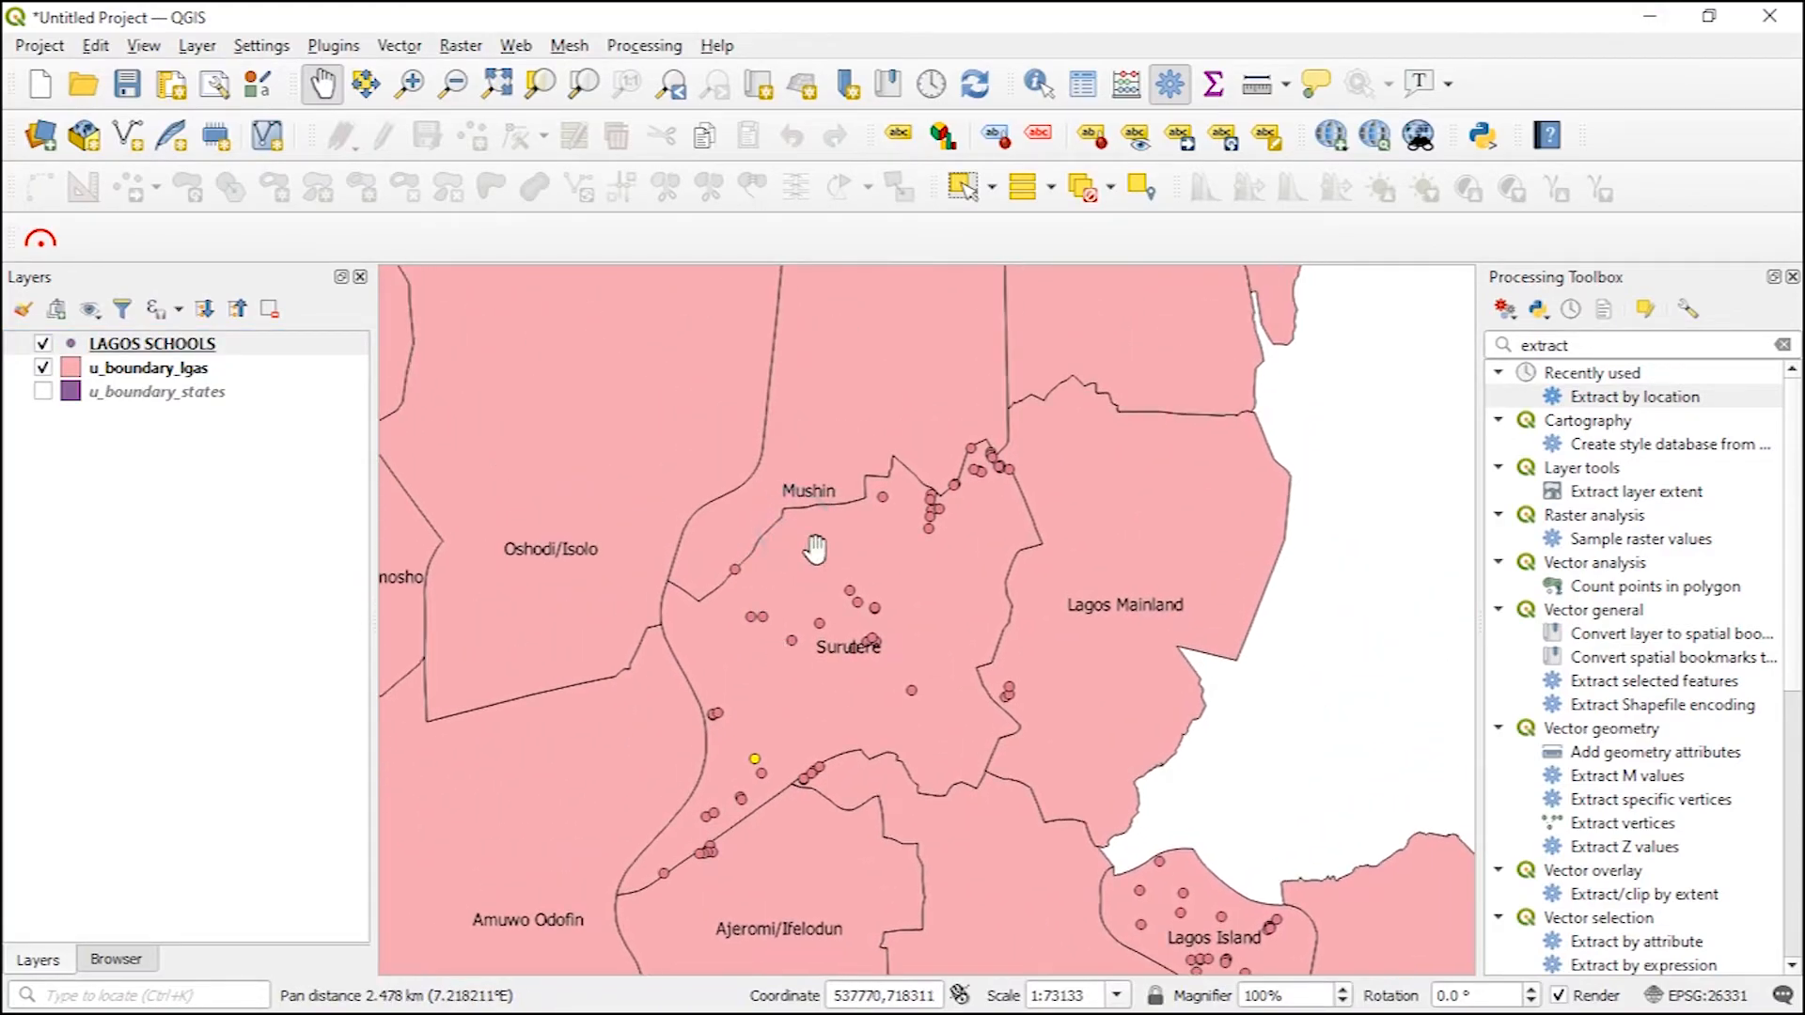
drag(825, 465, 792, 729)
drag(818, 471, 770, 639)
drag(714, 391, 750, 673)
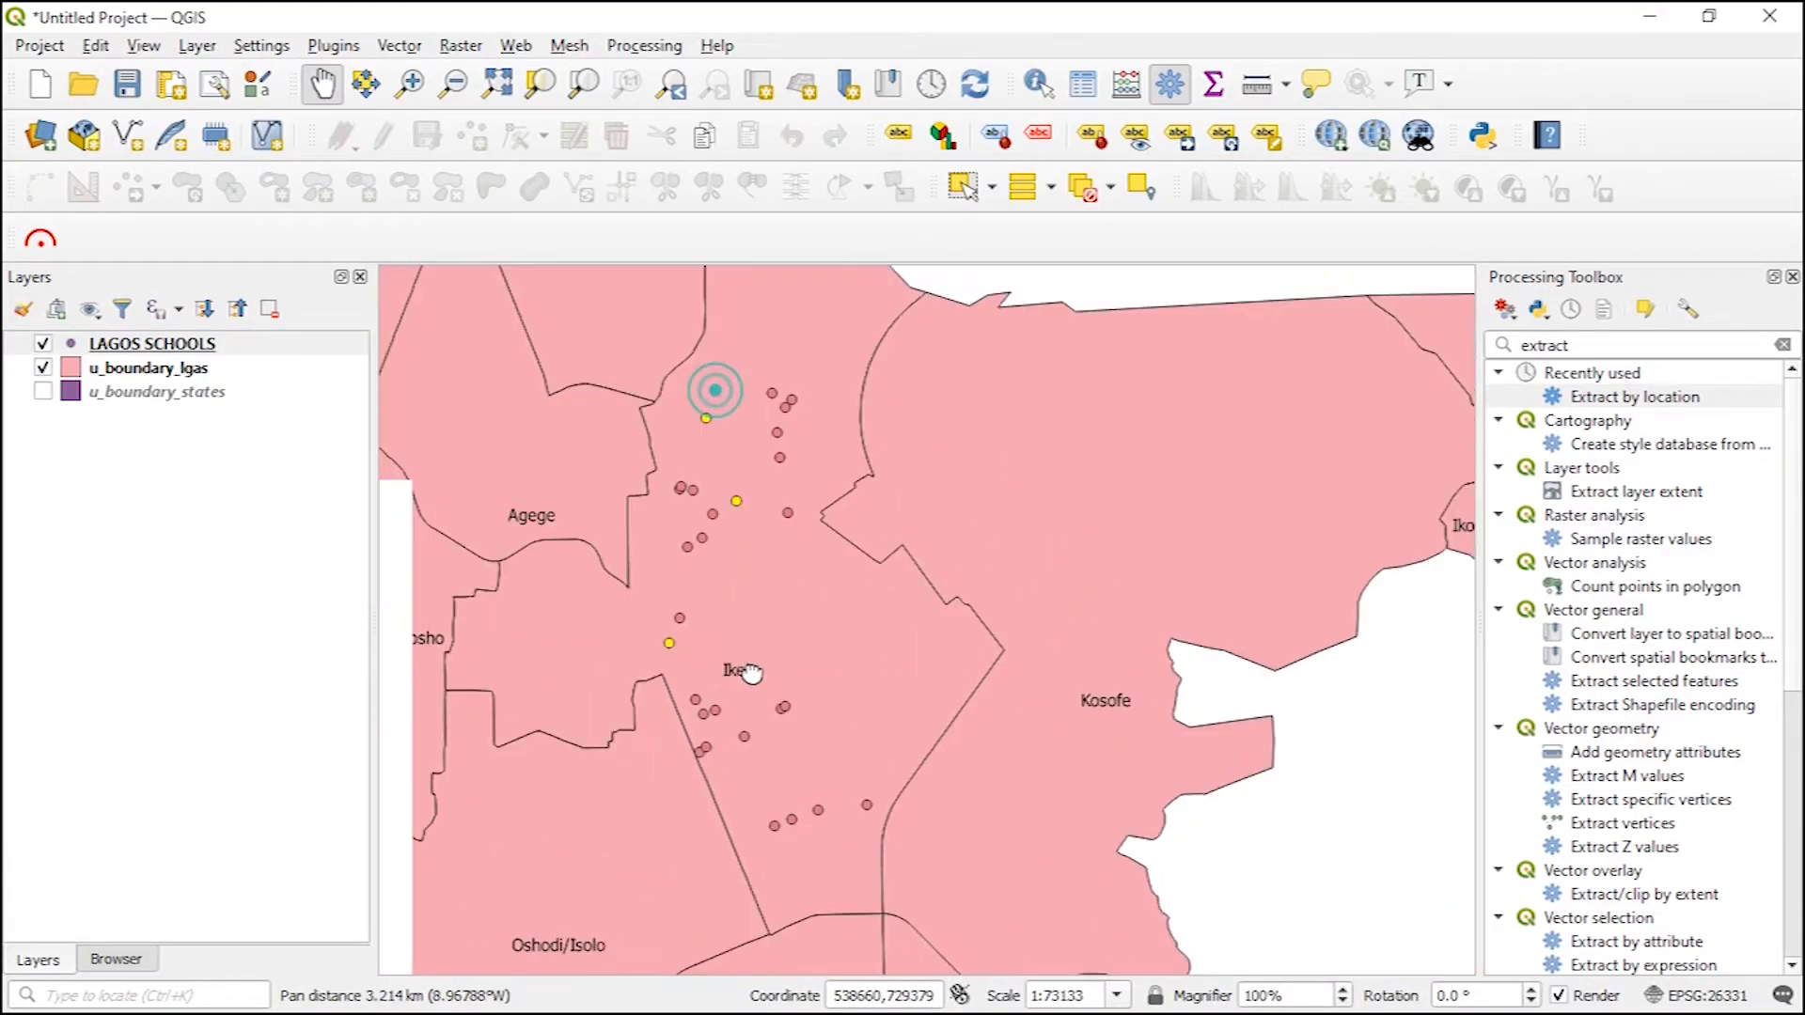
drag(752, 771, 573, 474)
drag(733, 846, 602, 386)
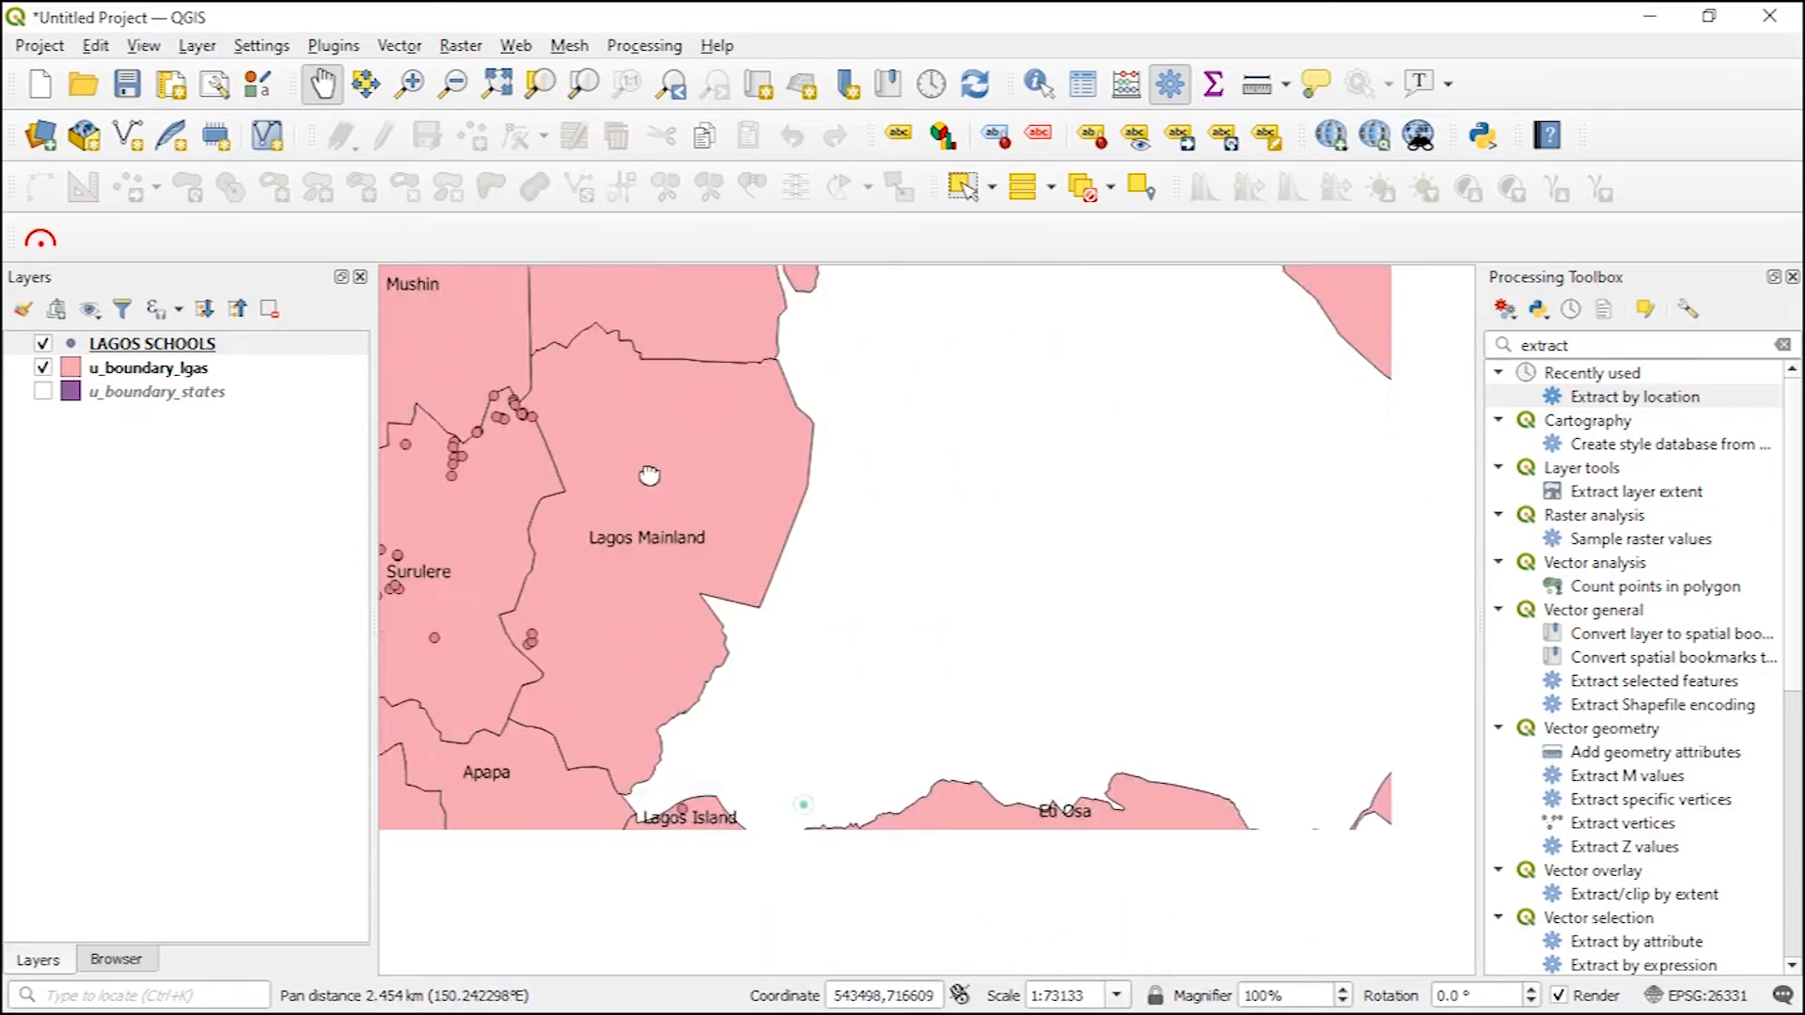
drag(949, 922, 832, 700)
scroll(639, 527, up, 1)
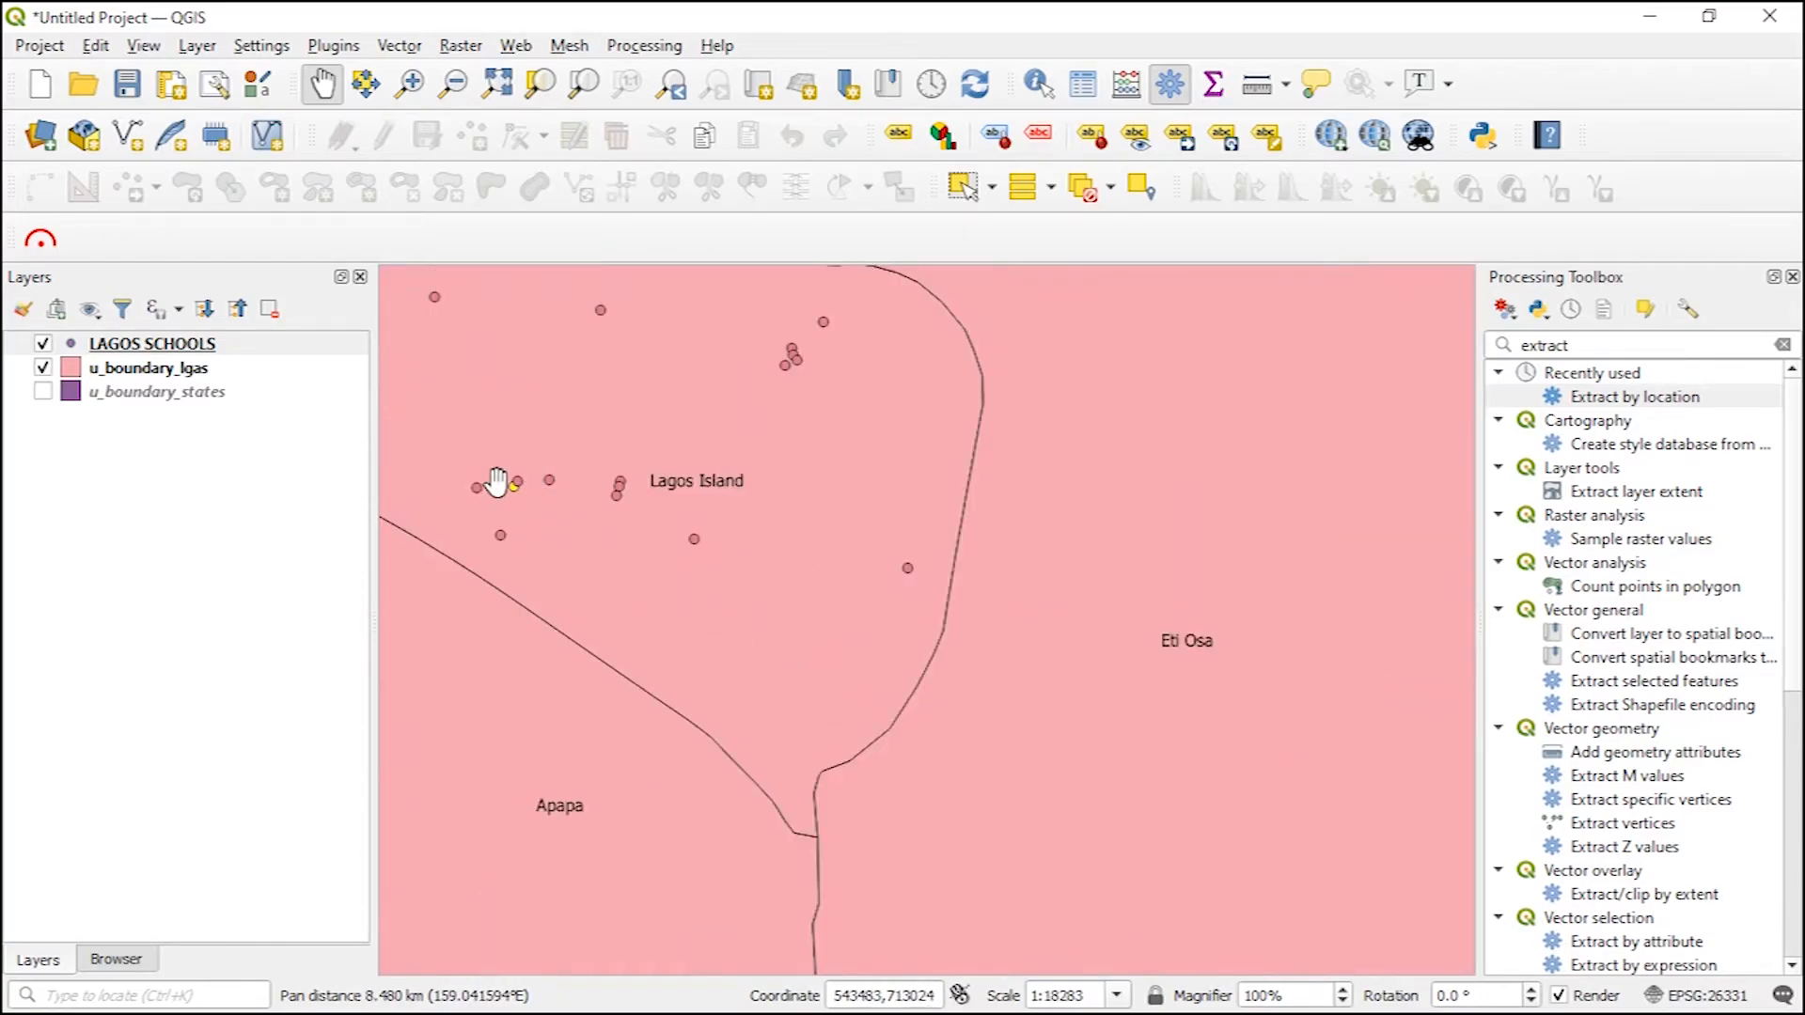
scroll(637, 520, down, 1)
drag(637, 520, 1032, 826)
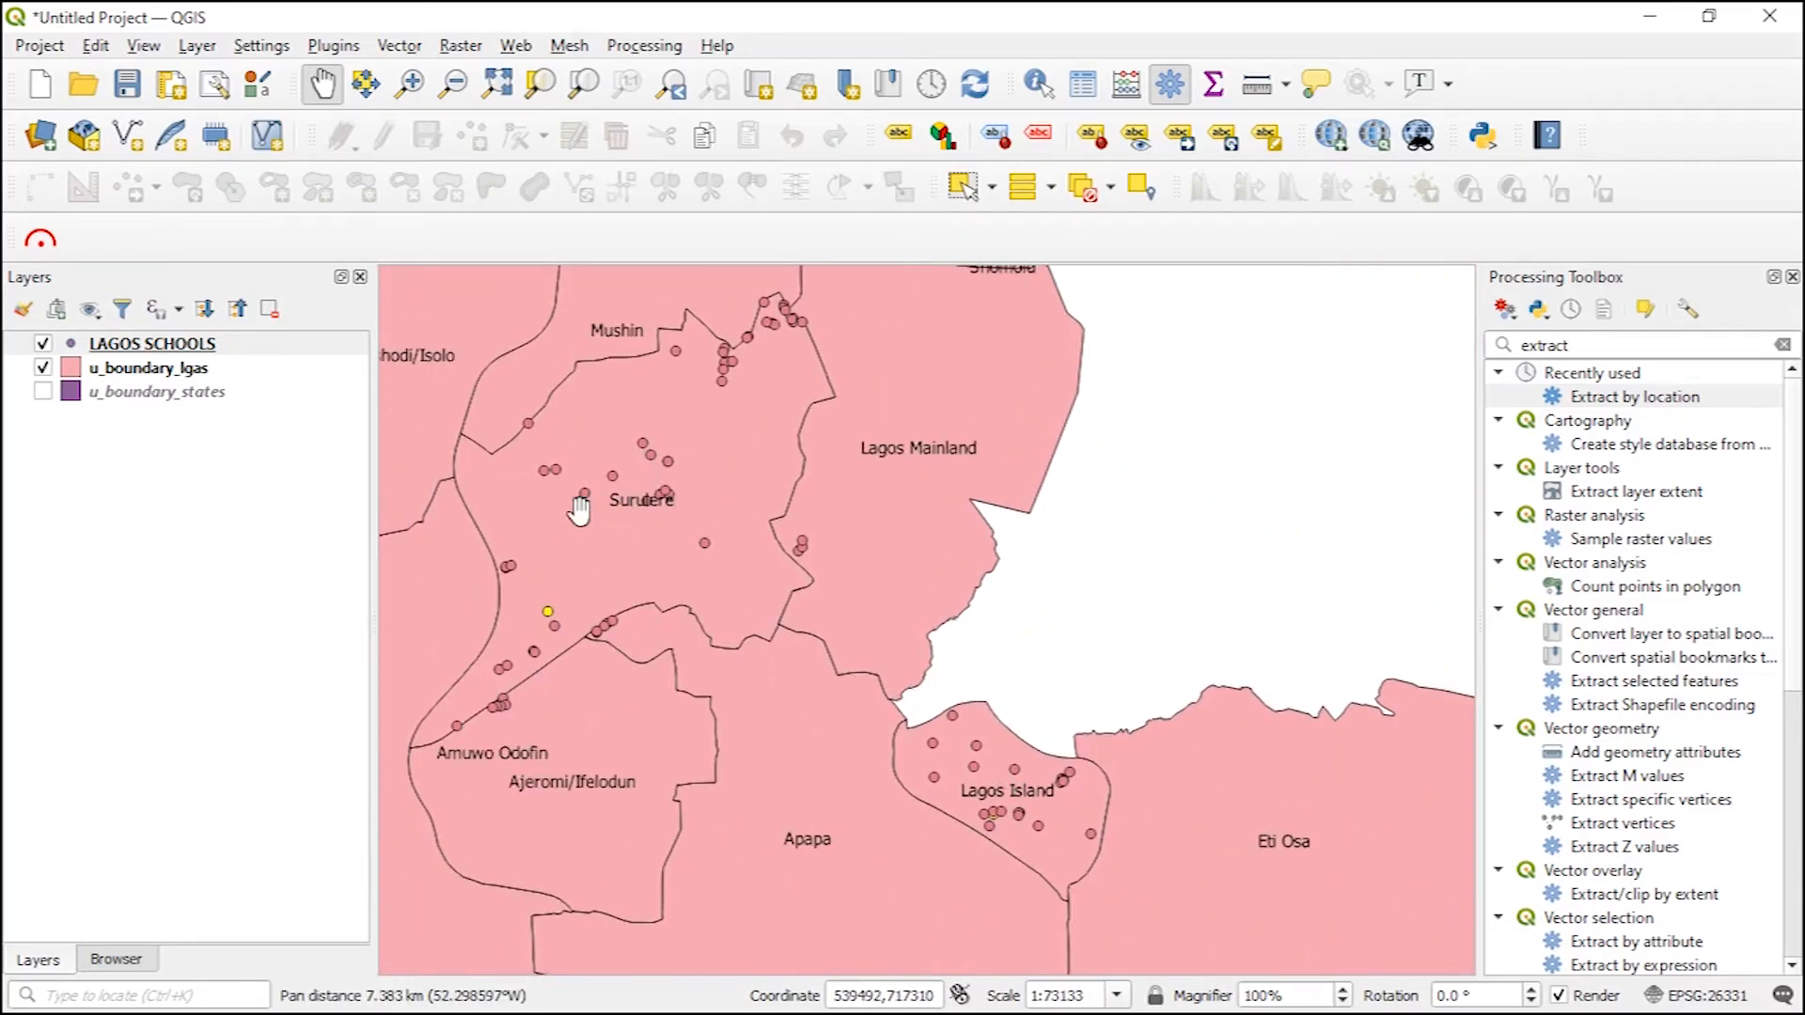
Step: Review how the selected private schools are distributed across Lagos as a whole, rechecking Lagos Island and Ikeja
scroll(709, 527, down, 1)
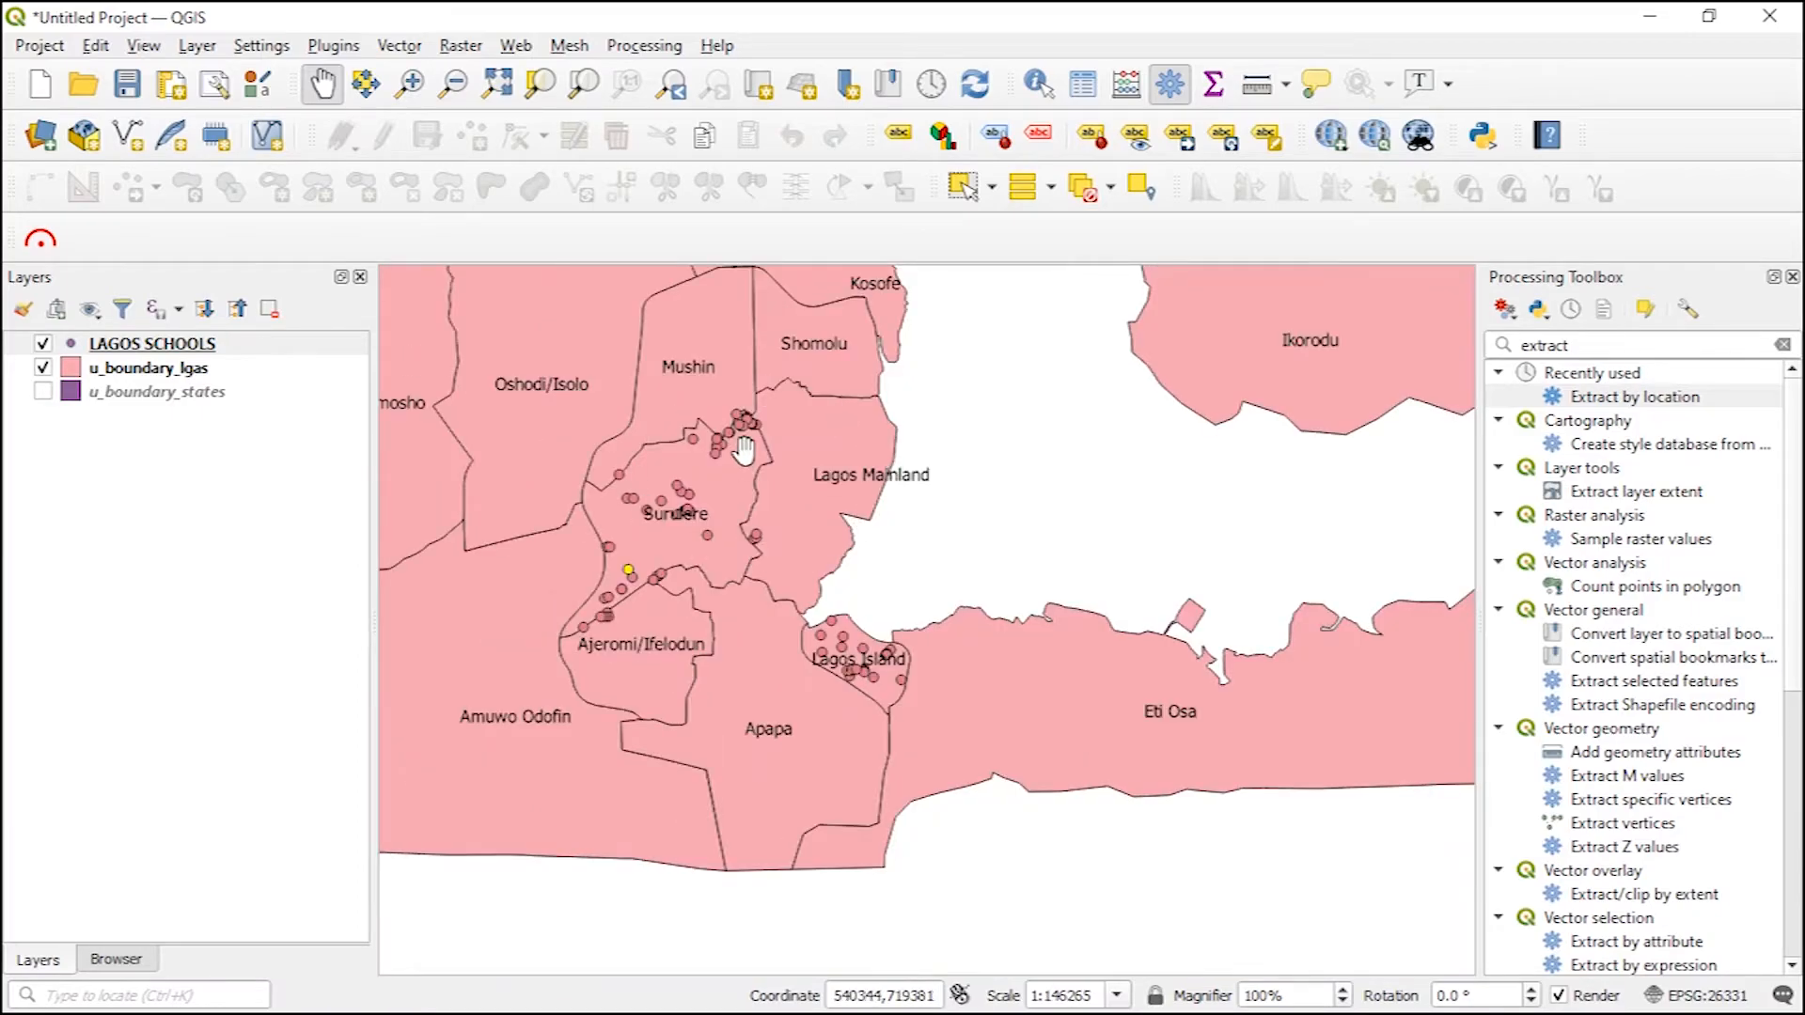
scroll(744, 470, down, 1)
drag(752, 532, 769, 688)
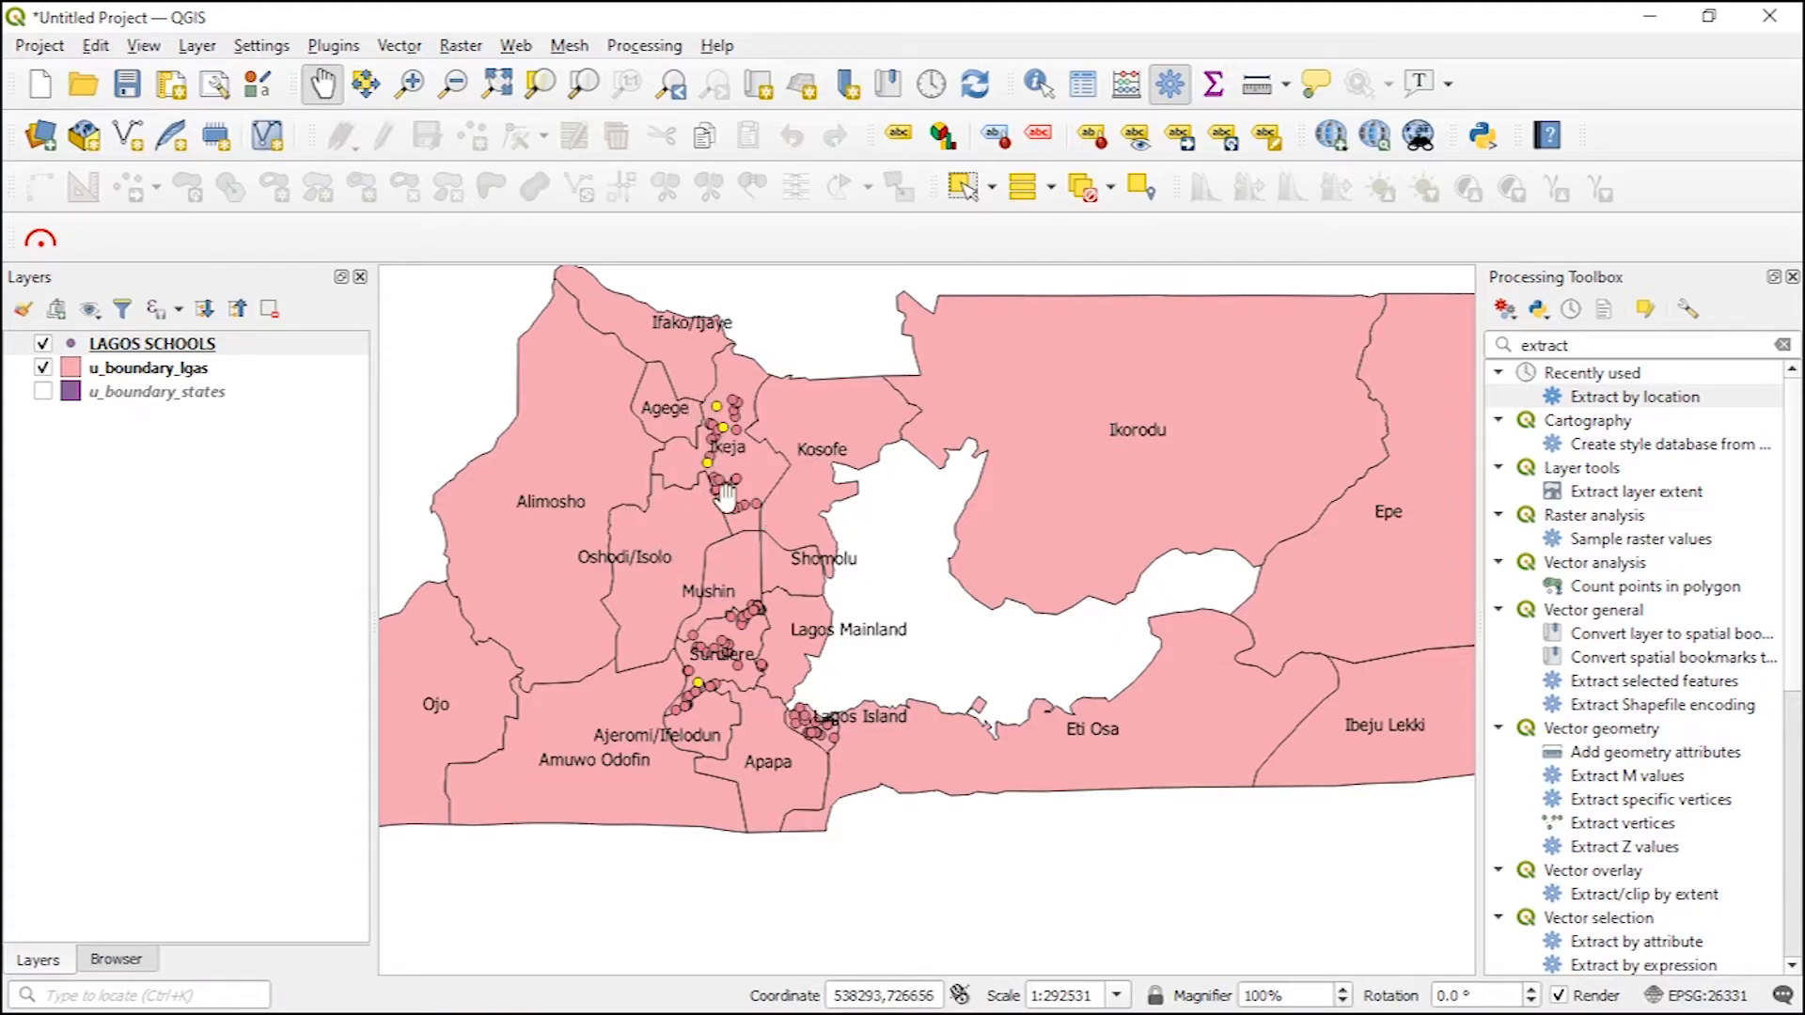
scroll(823, 748, up, 2)
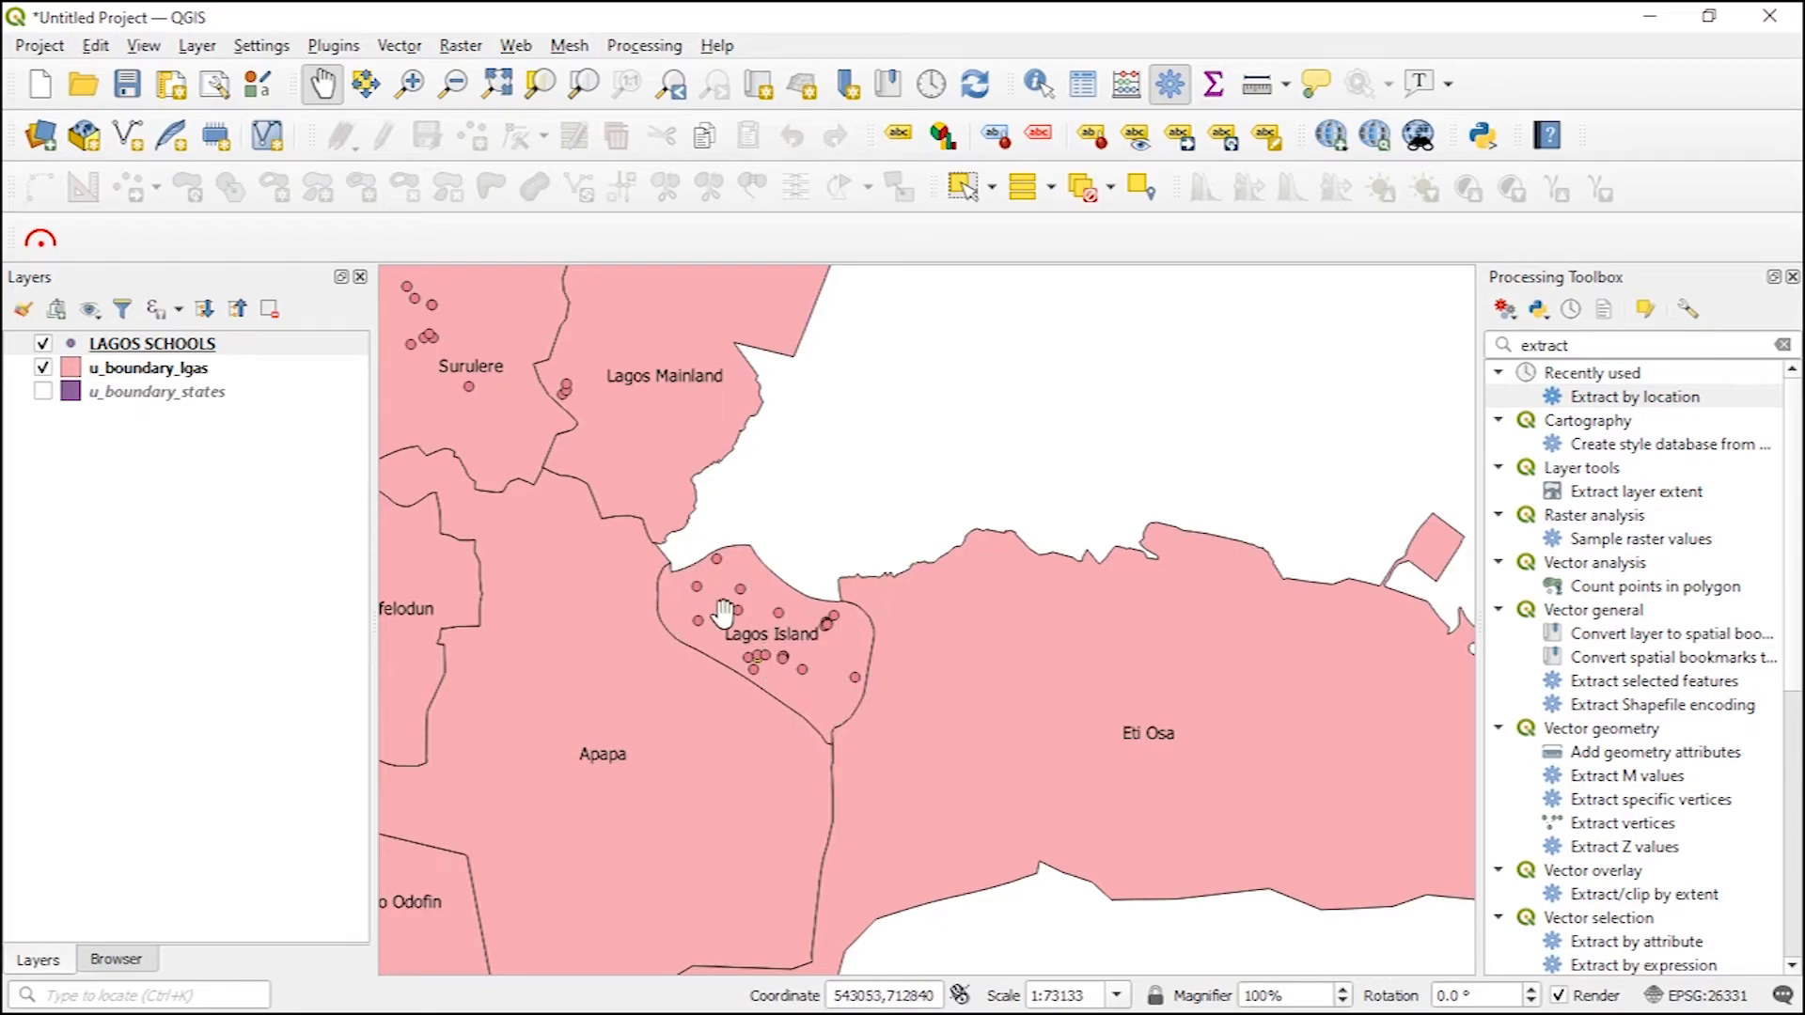
scroll(804, 642, up, 1)
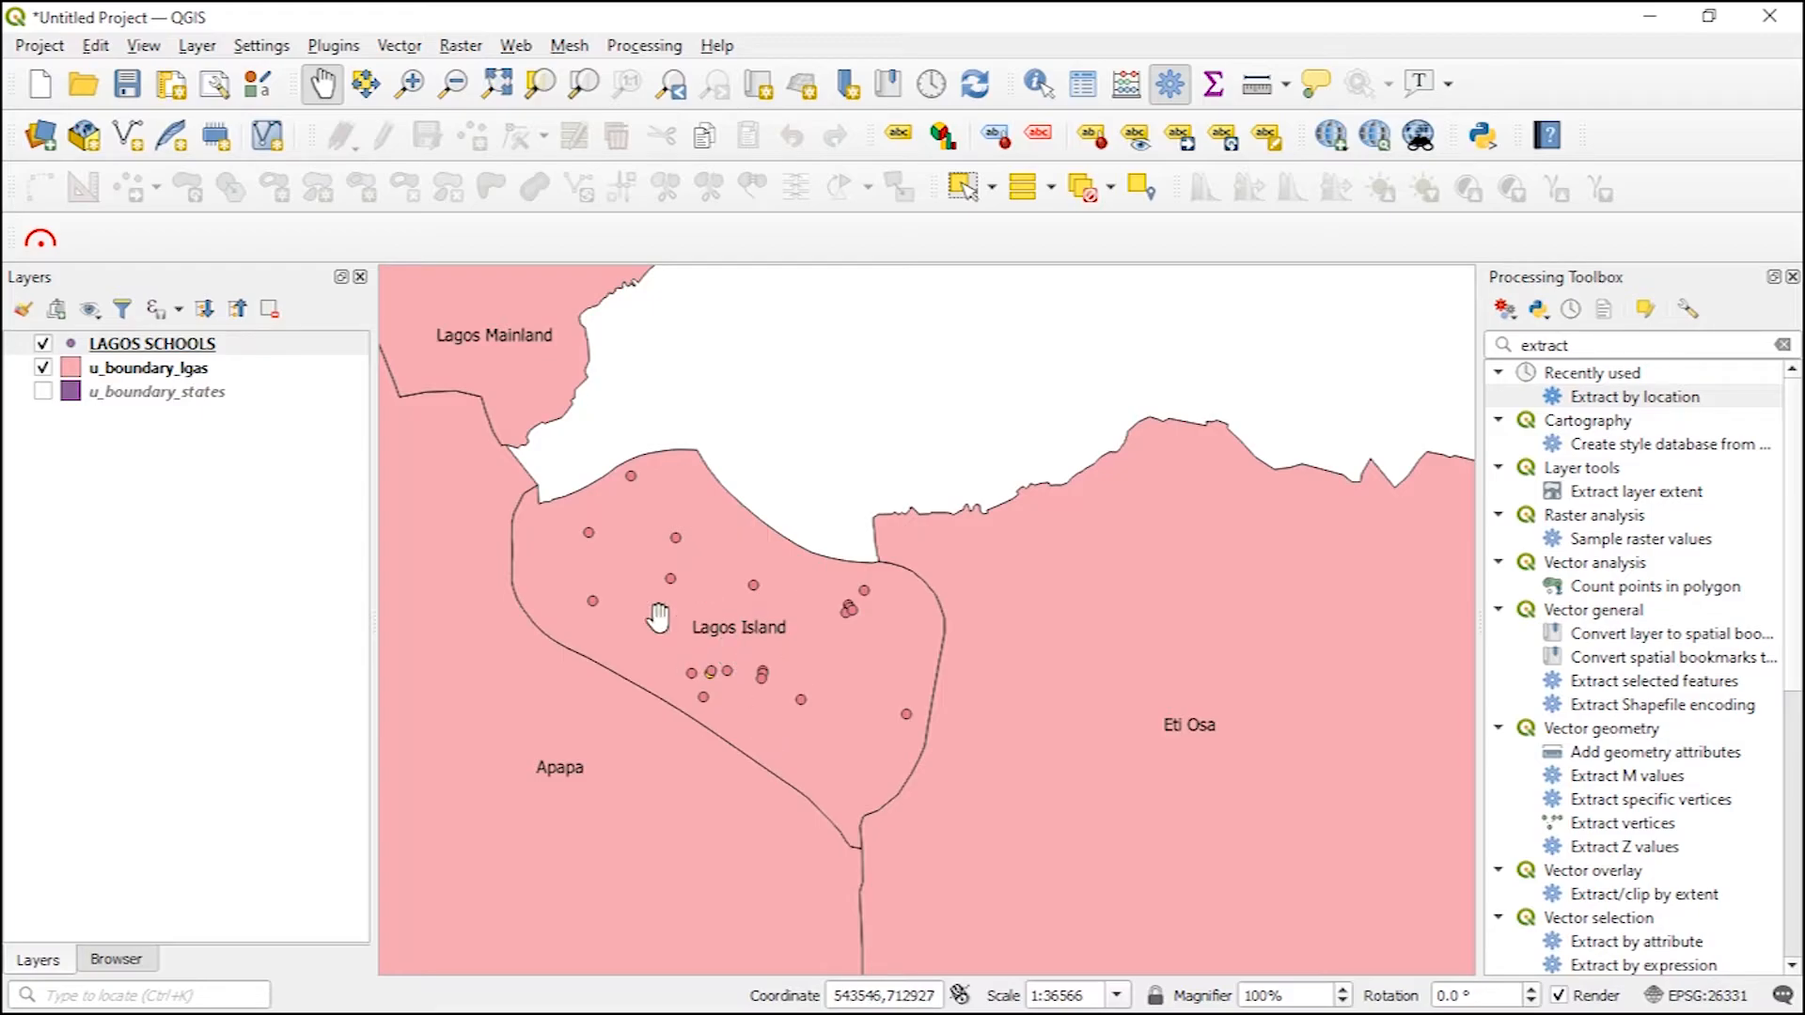
scroll(752, 595, down, 1)
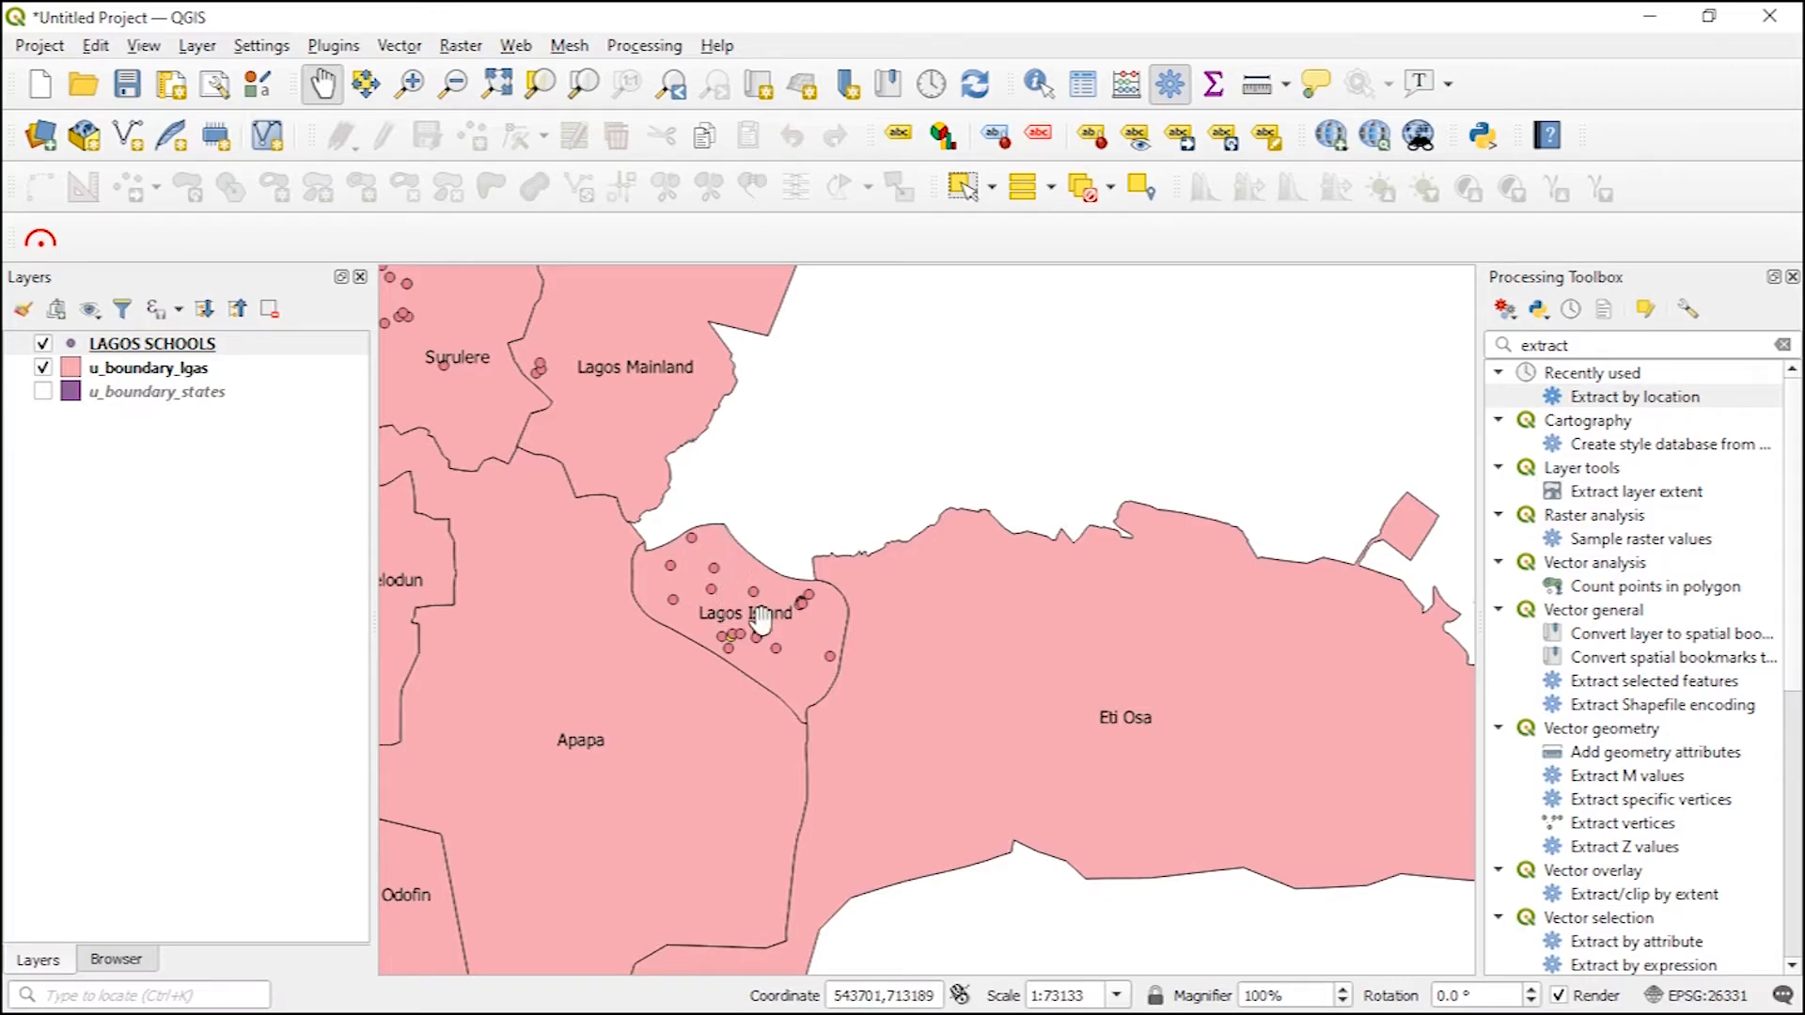
scroll(700, 585, down, 1)
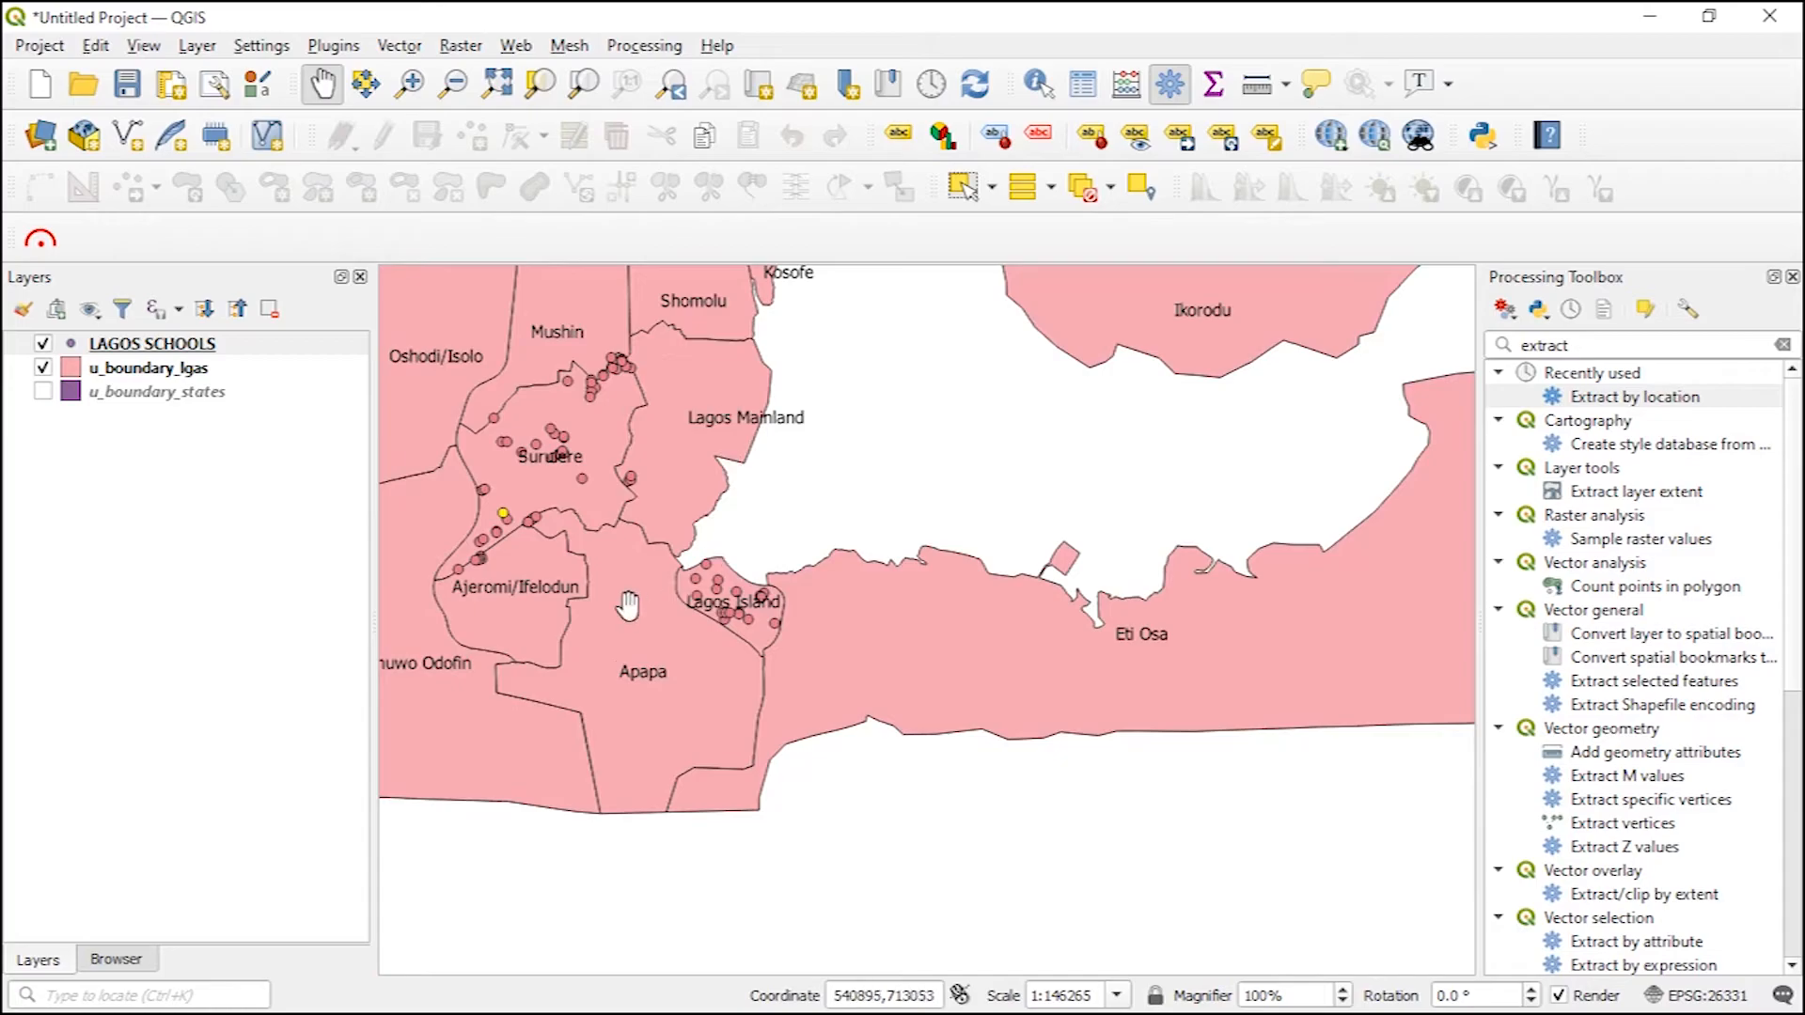
drag(691, 523, 839, 712)
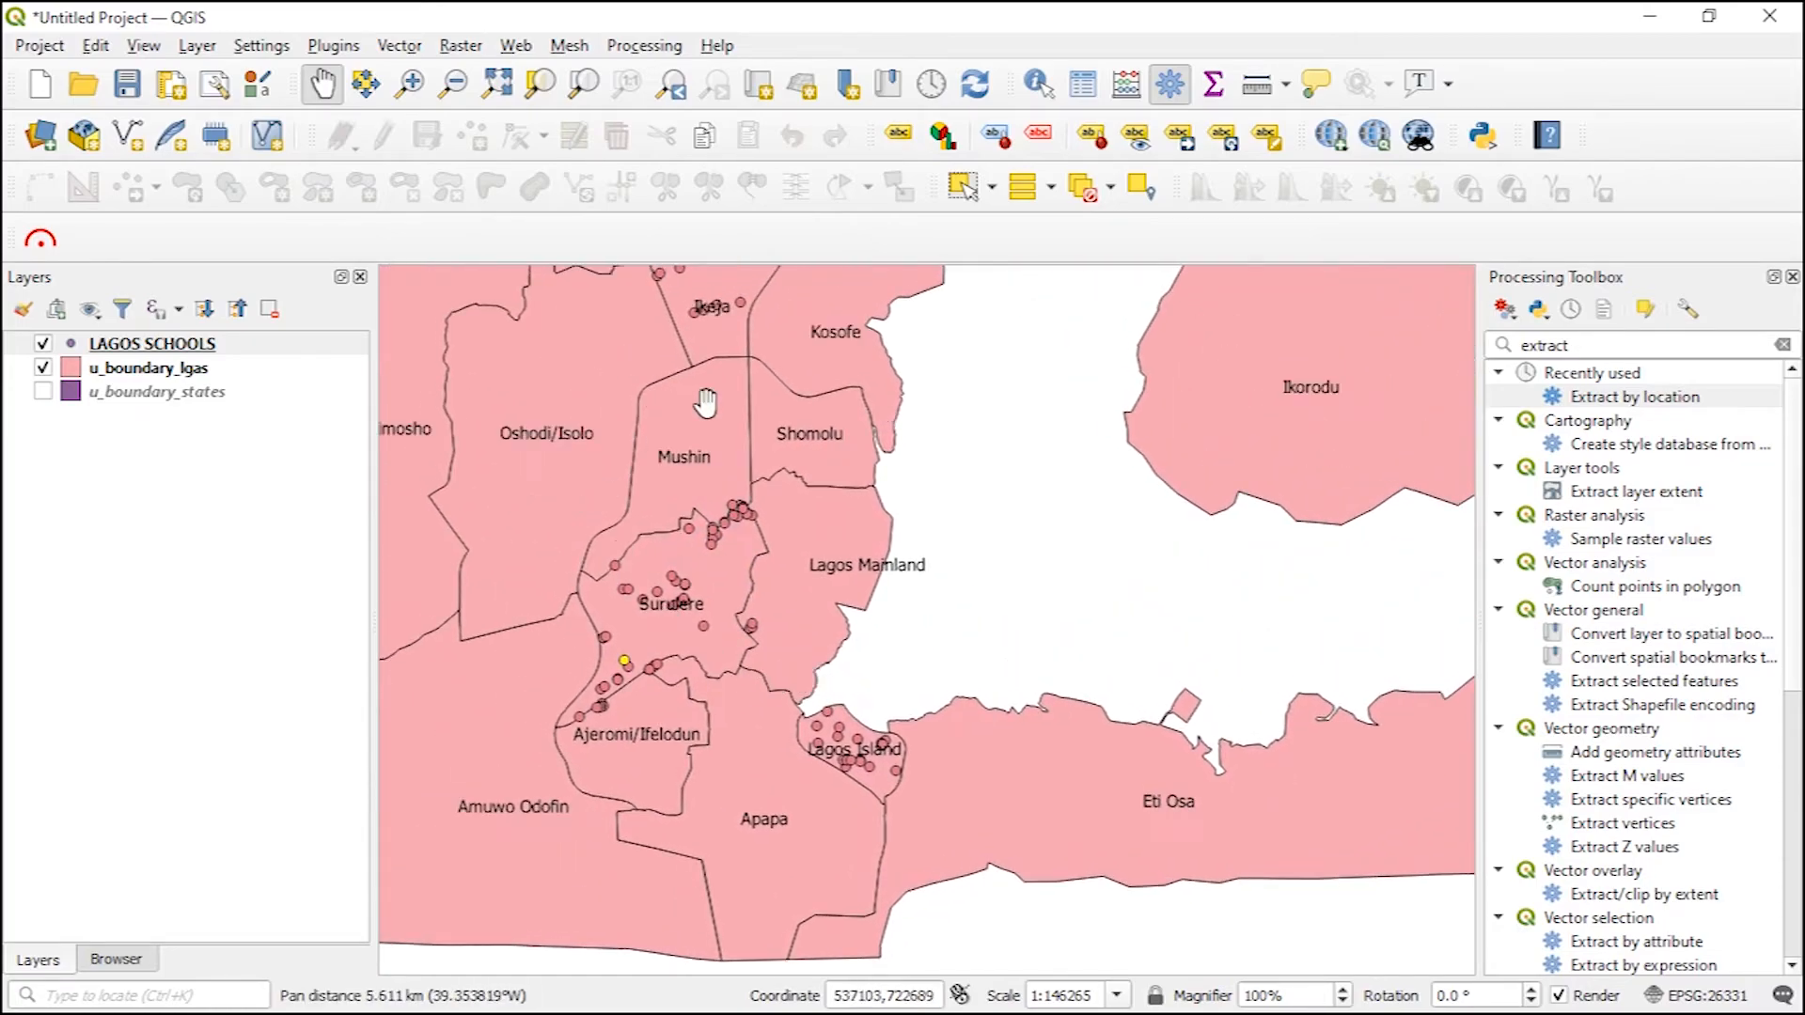
drag(734, 569, 817, 846)
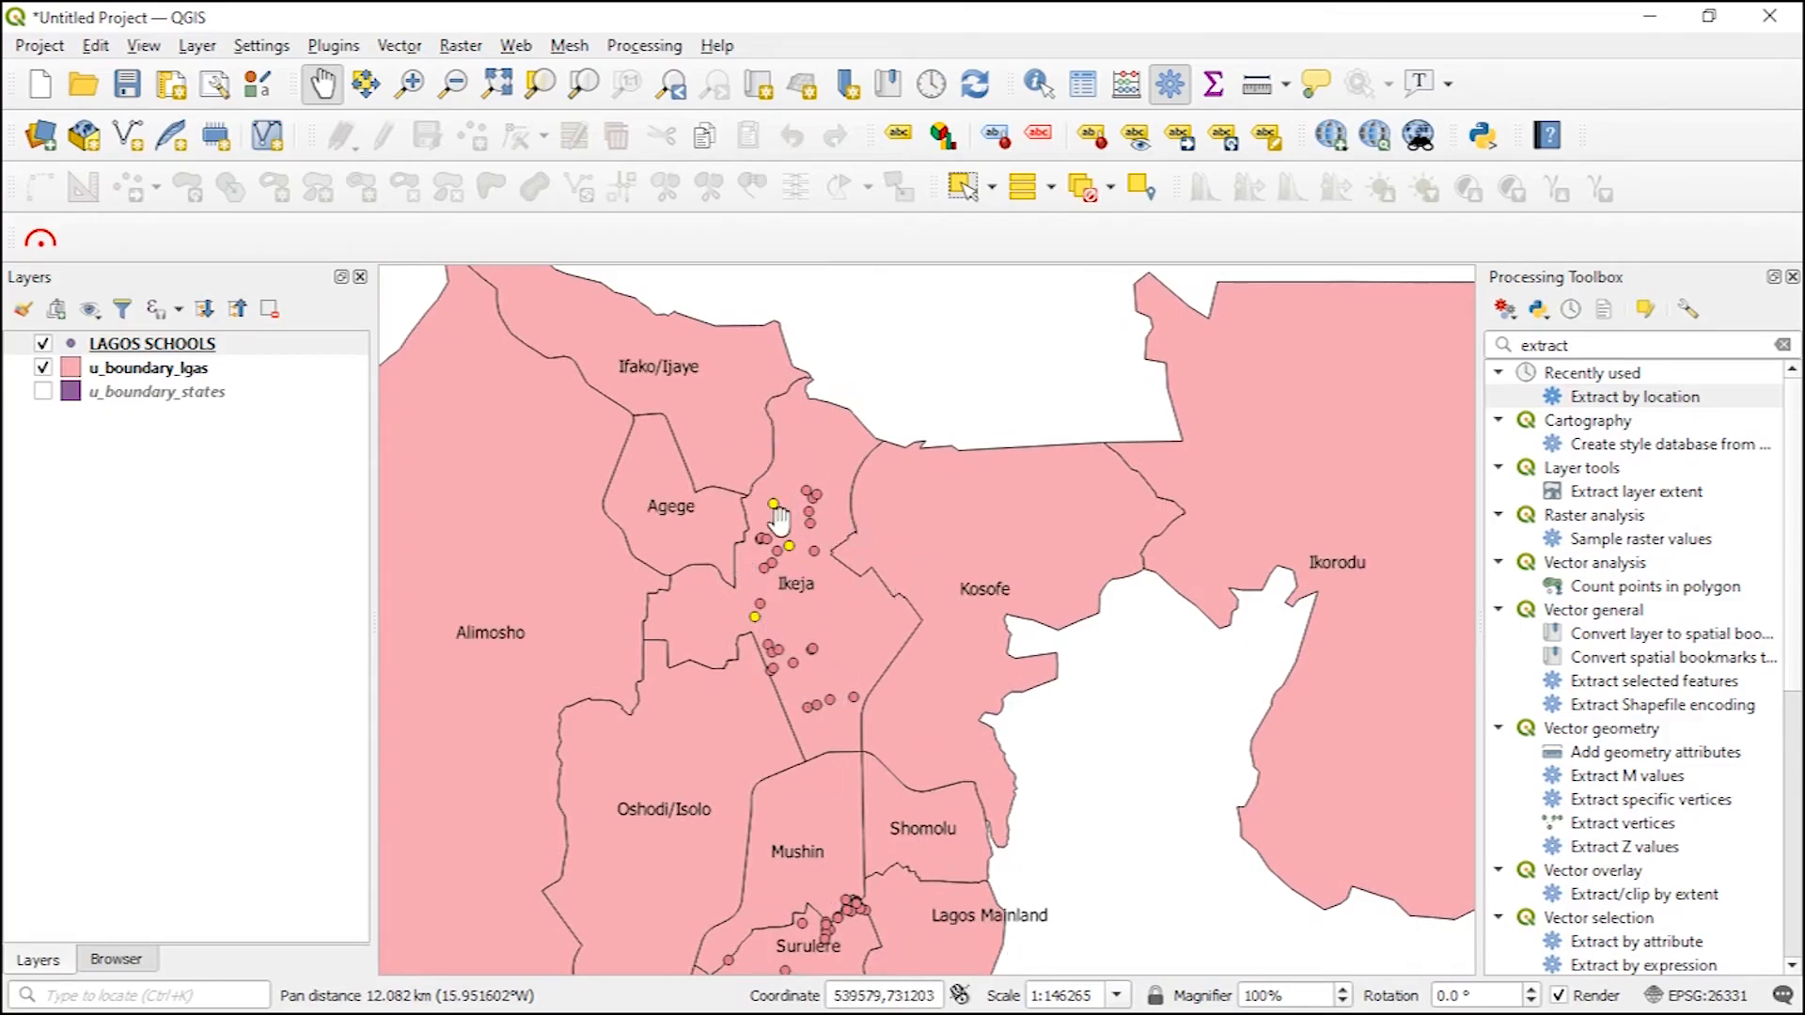